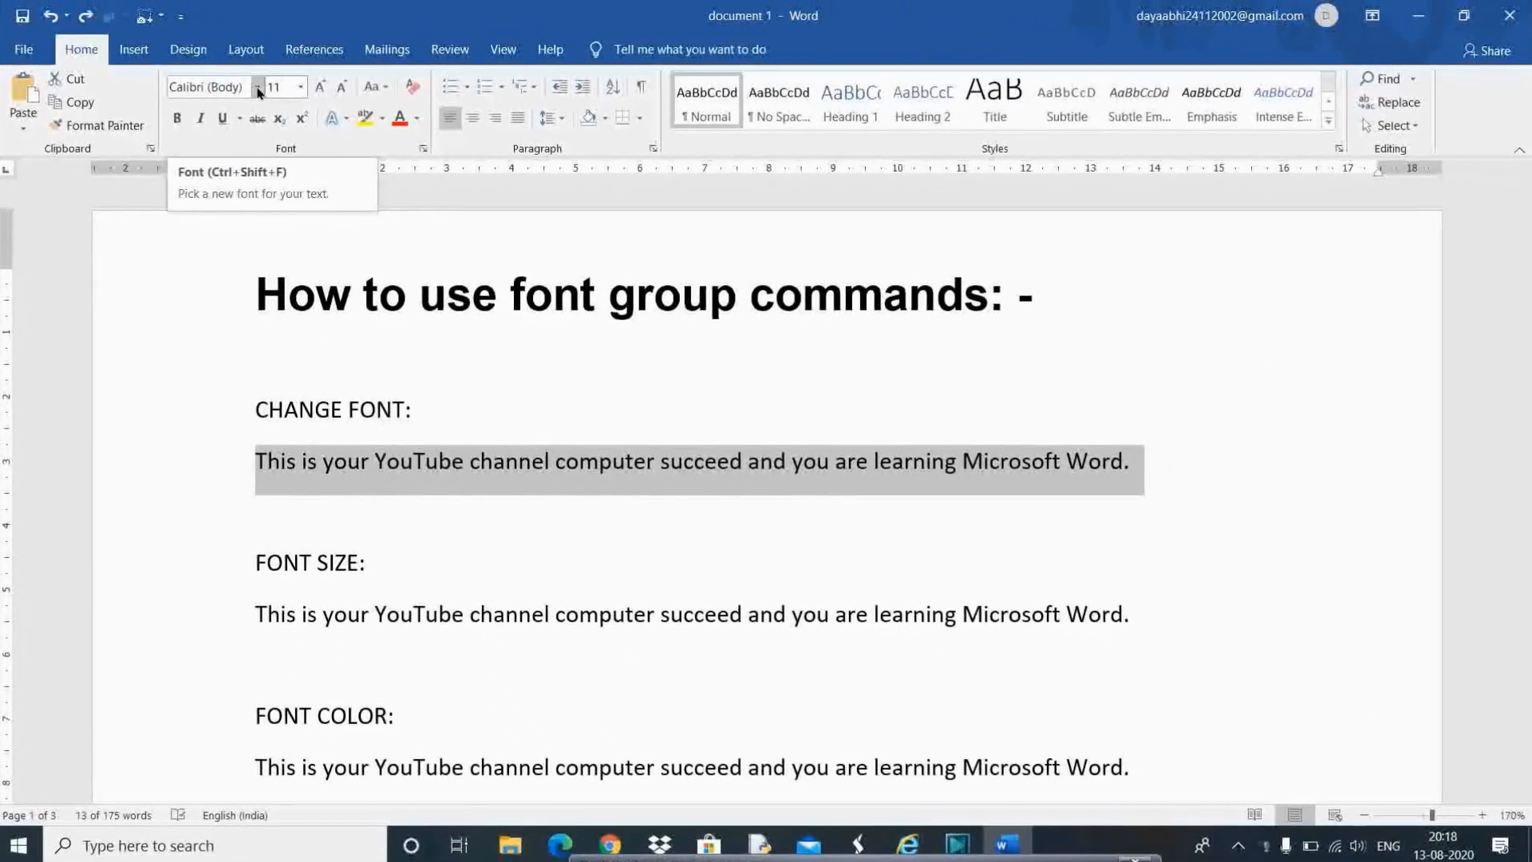
# Step: Change the font of the sentence under the CHANGE FONT heading to Agency FB
pyautogui.click(263, 94)
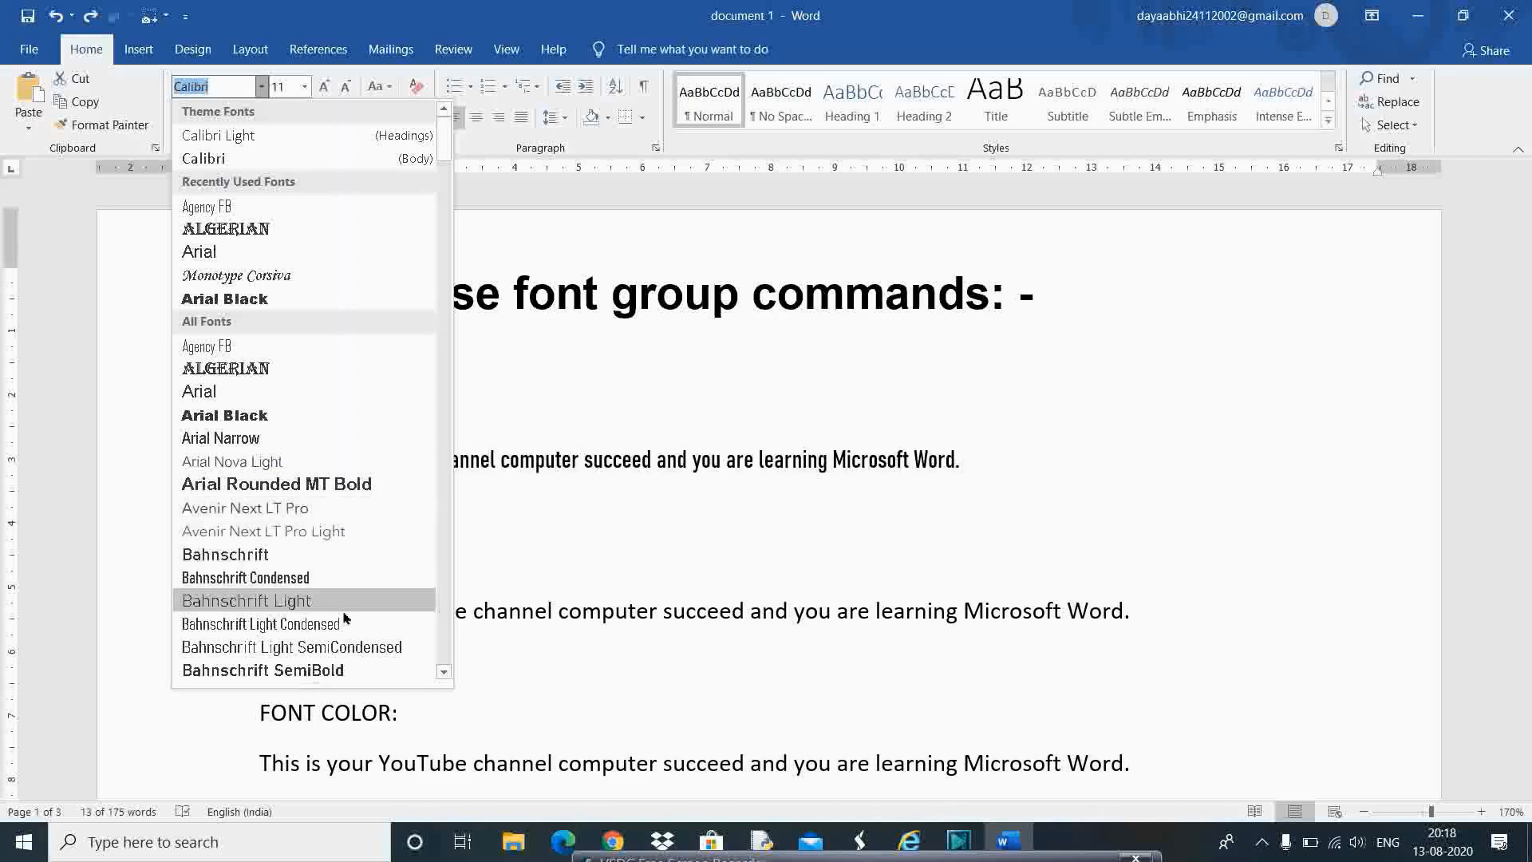
pyautogui.scroll(-5, 362, 656)
pyautogui.scroll(5, 369, 571)
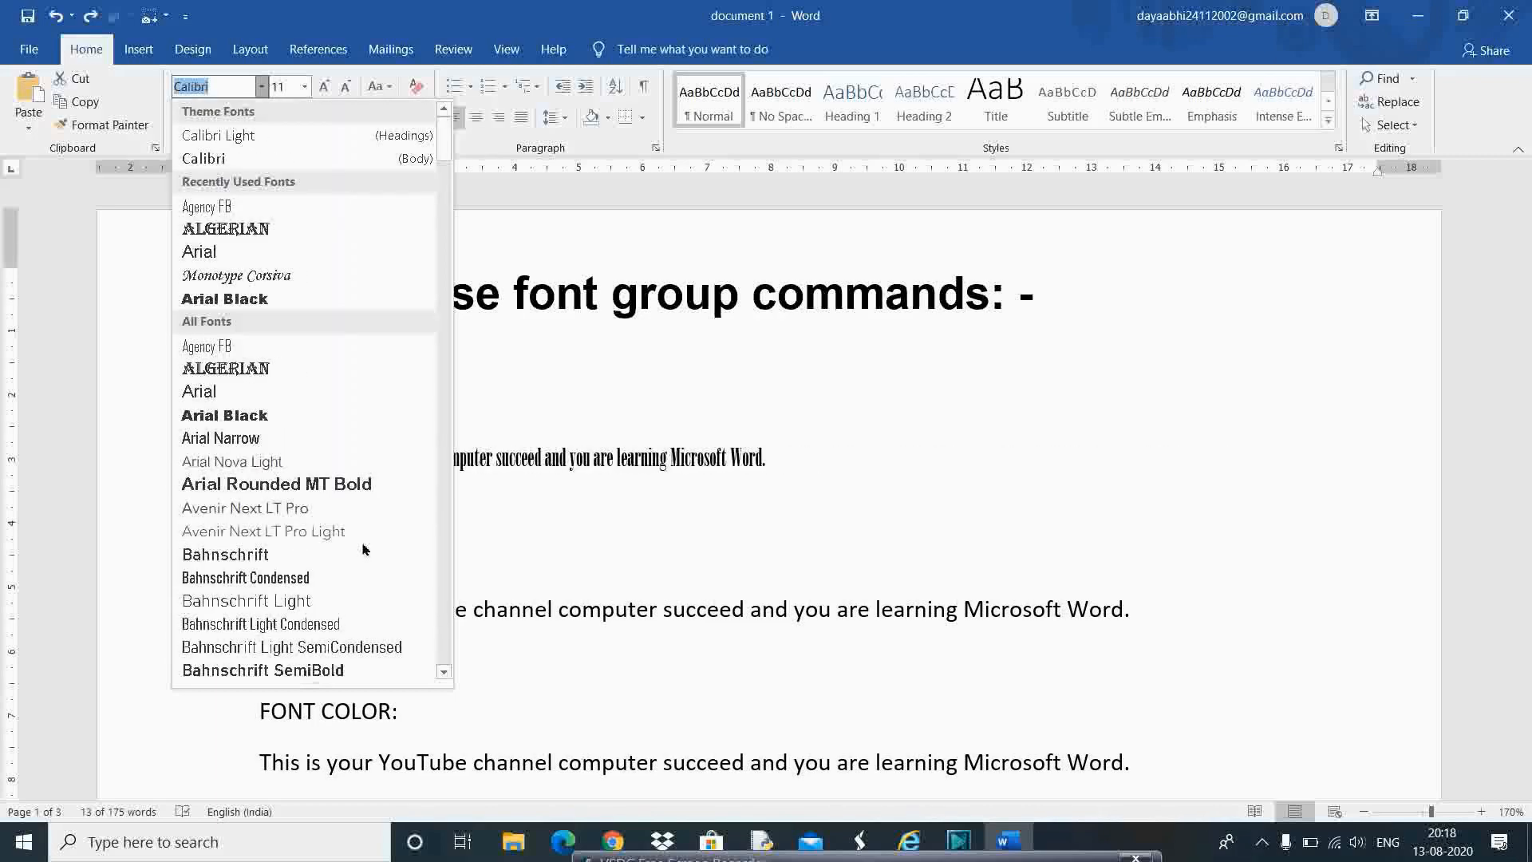
pyautogui.click(251, 346)
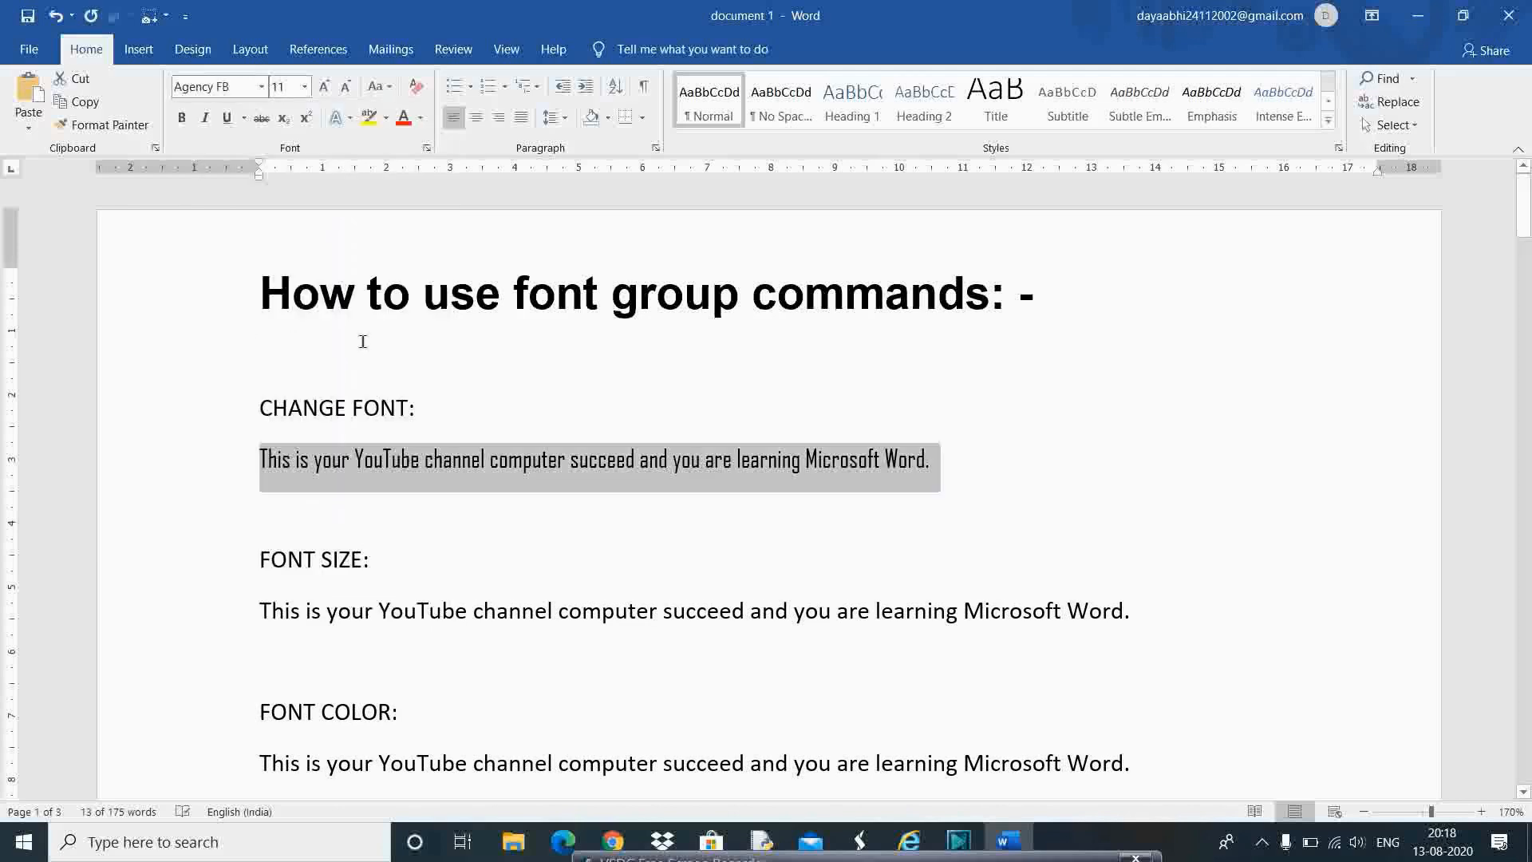
# Step: Set the font size of the sentence under the FONT SIZE heading to 24
pyautogui.click(250, 615)
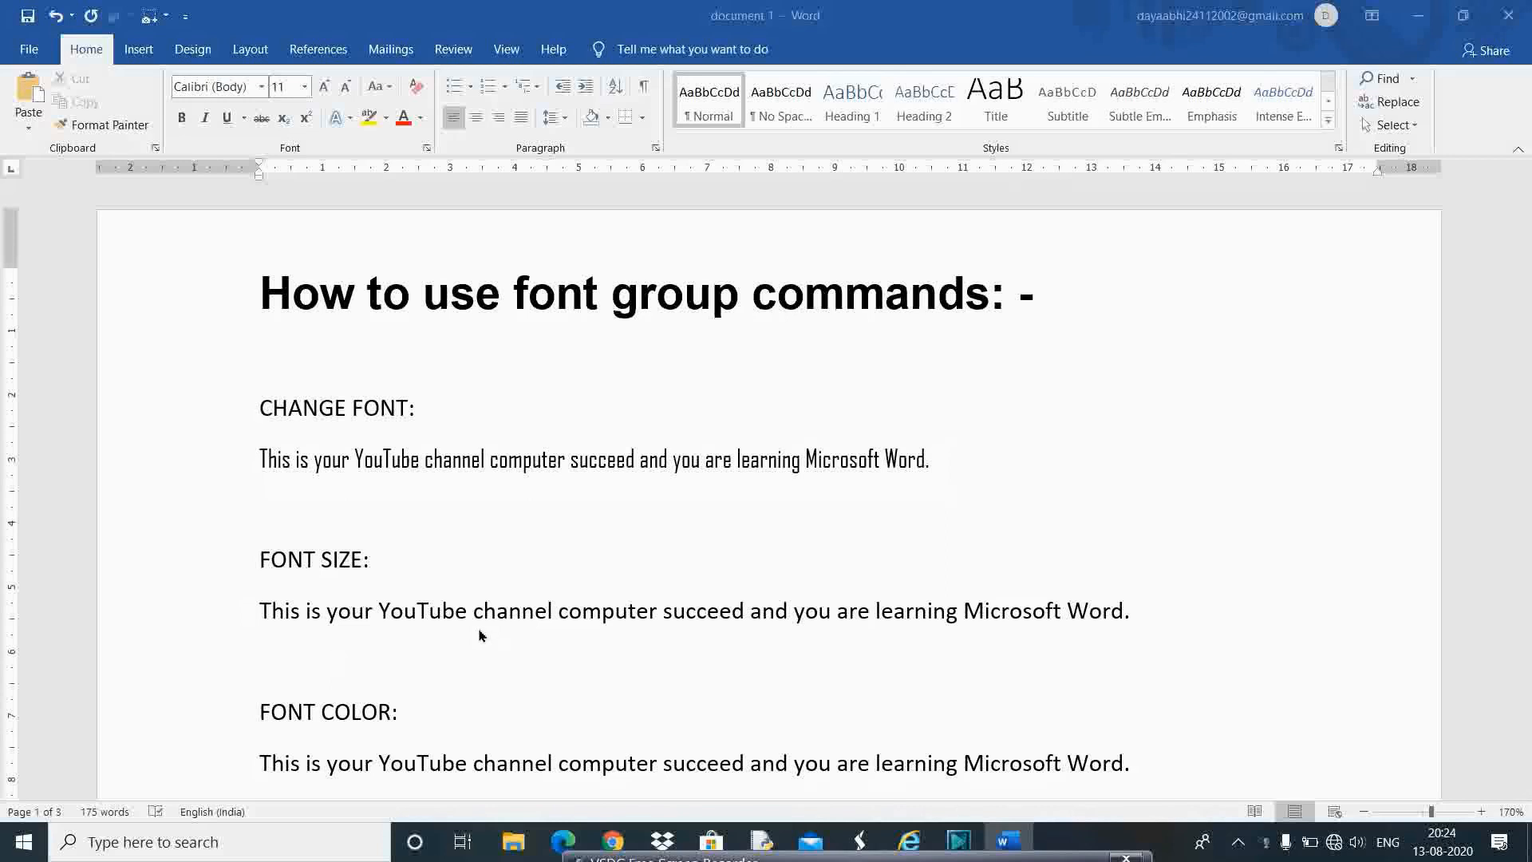
pyautogui.click(262, 604)
pyautogui.moveTo(260, 604); pyautogui.dragTo(1100, 611)
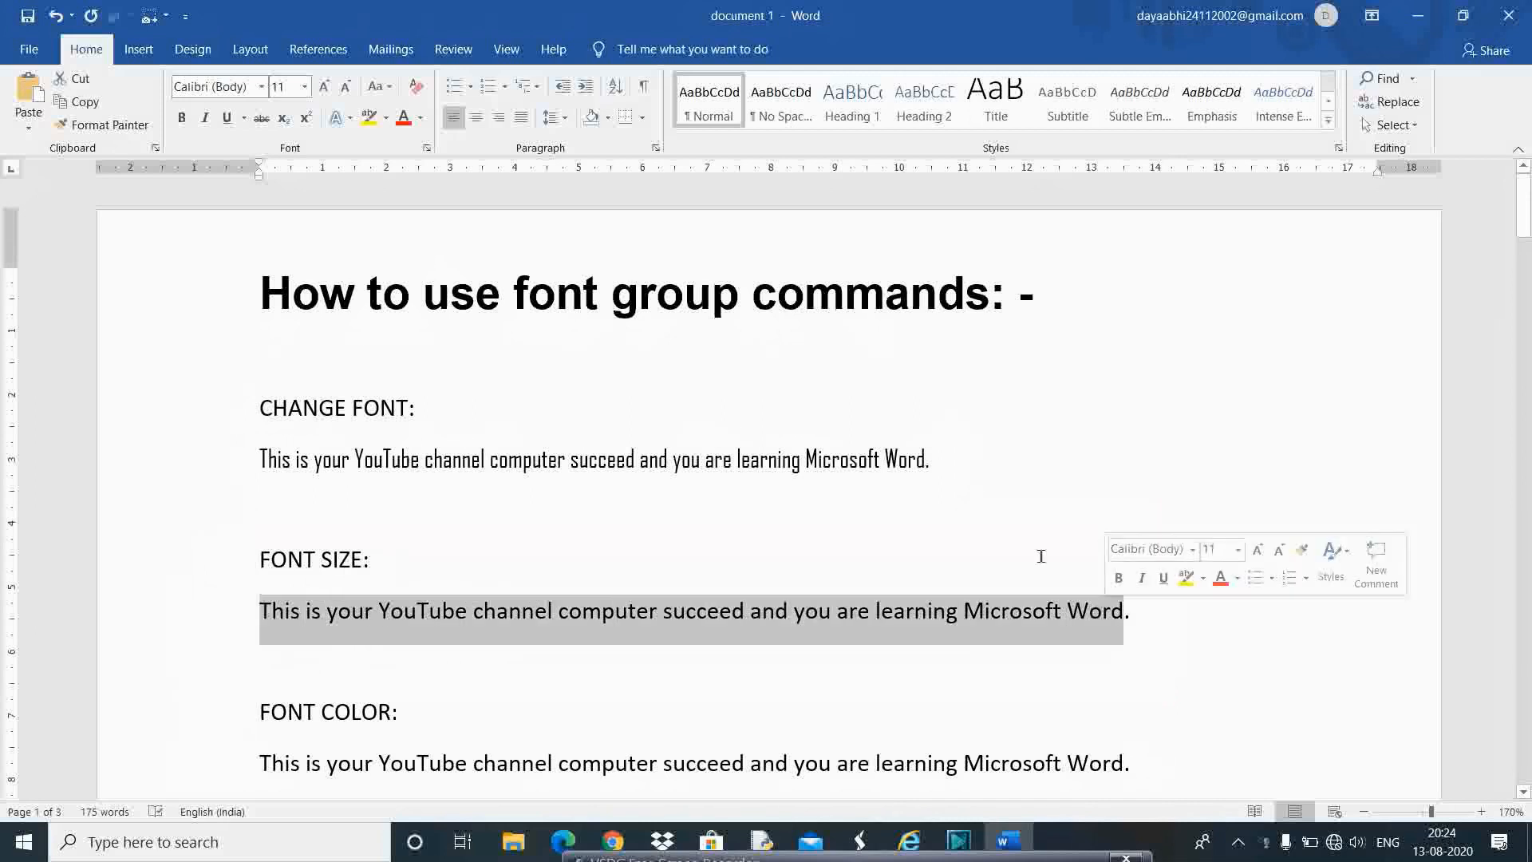
pyautogui.click(288, 83)
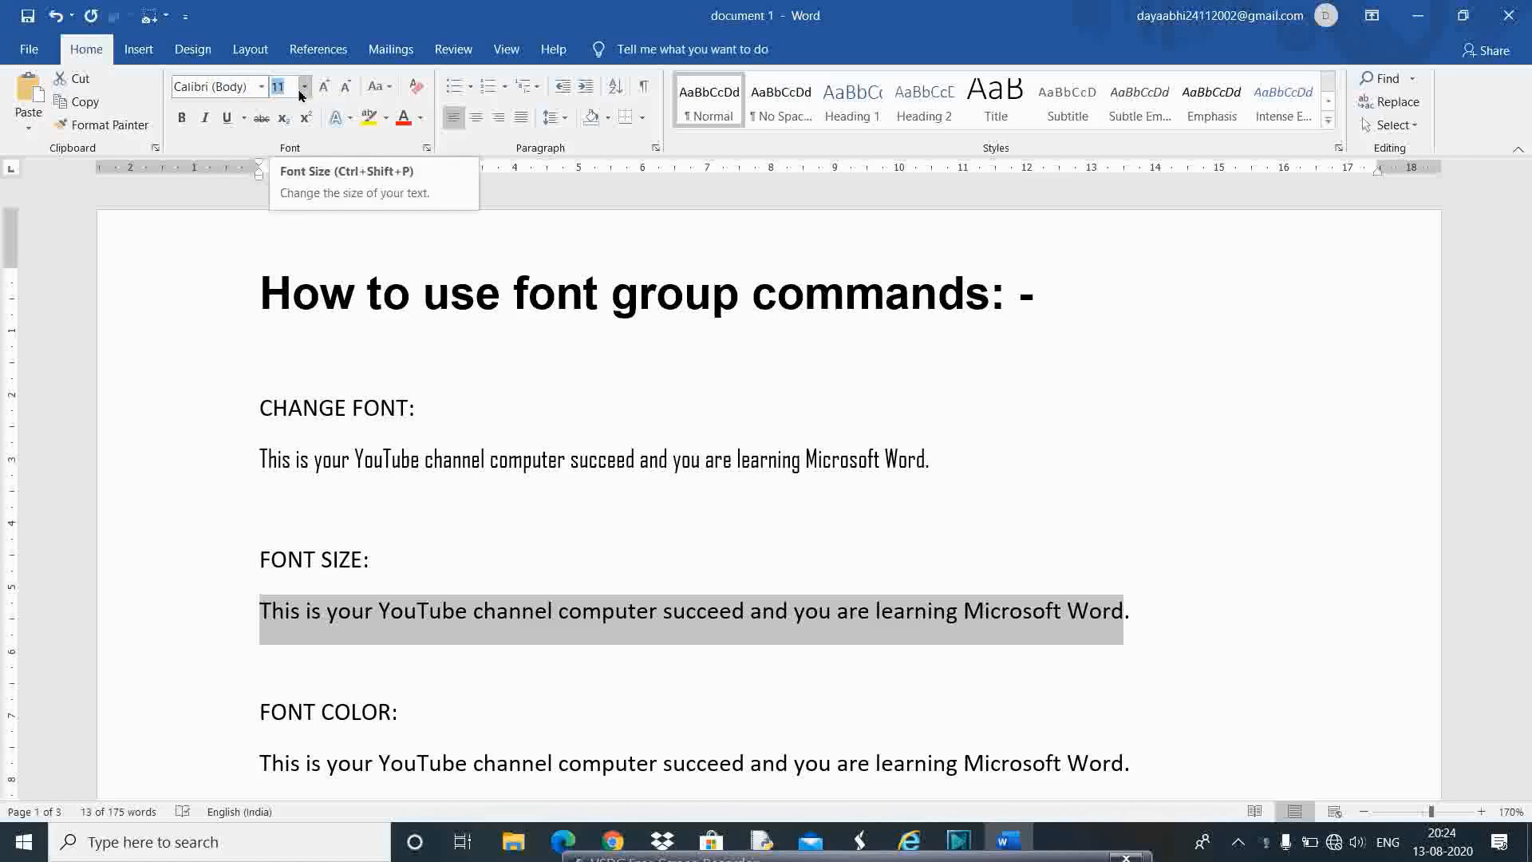
pyautogui.click(295, 86)
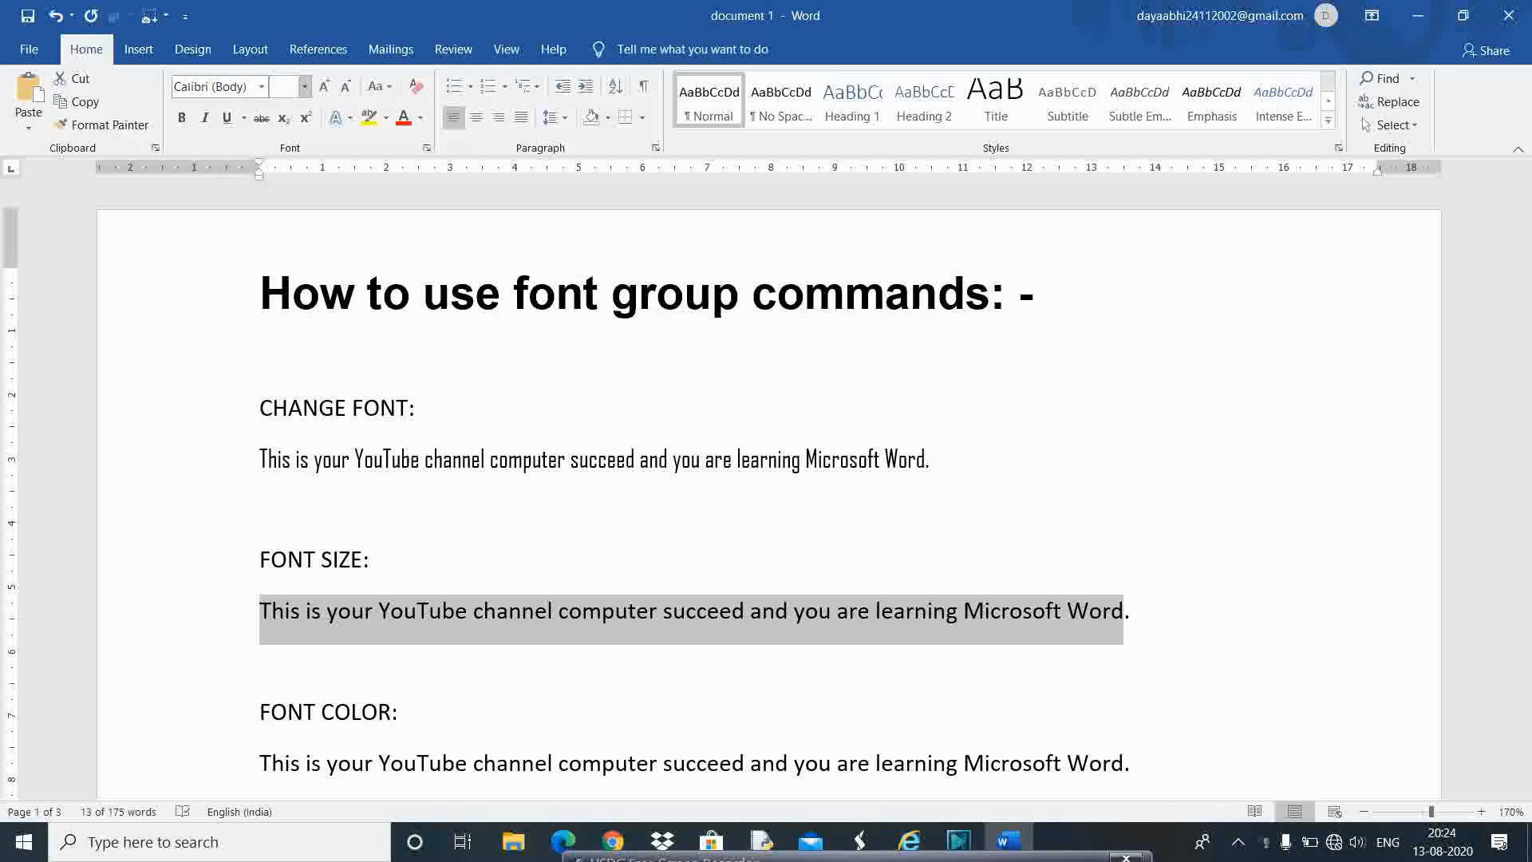
pyautogui.write('12')
pyautogui.click(305, 88)
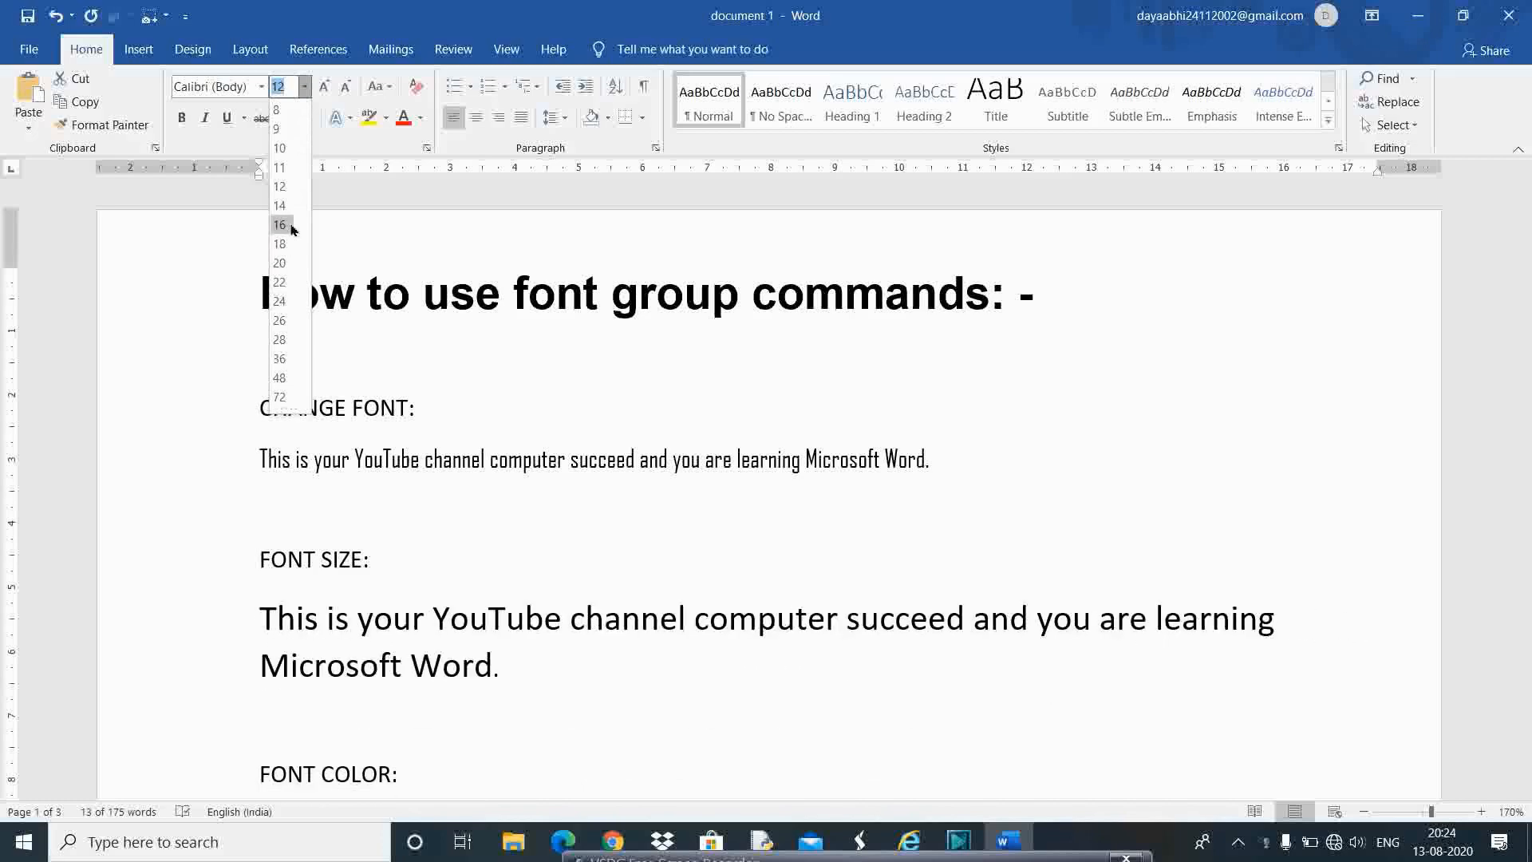
pyautogui.click(281, 302)
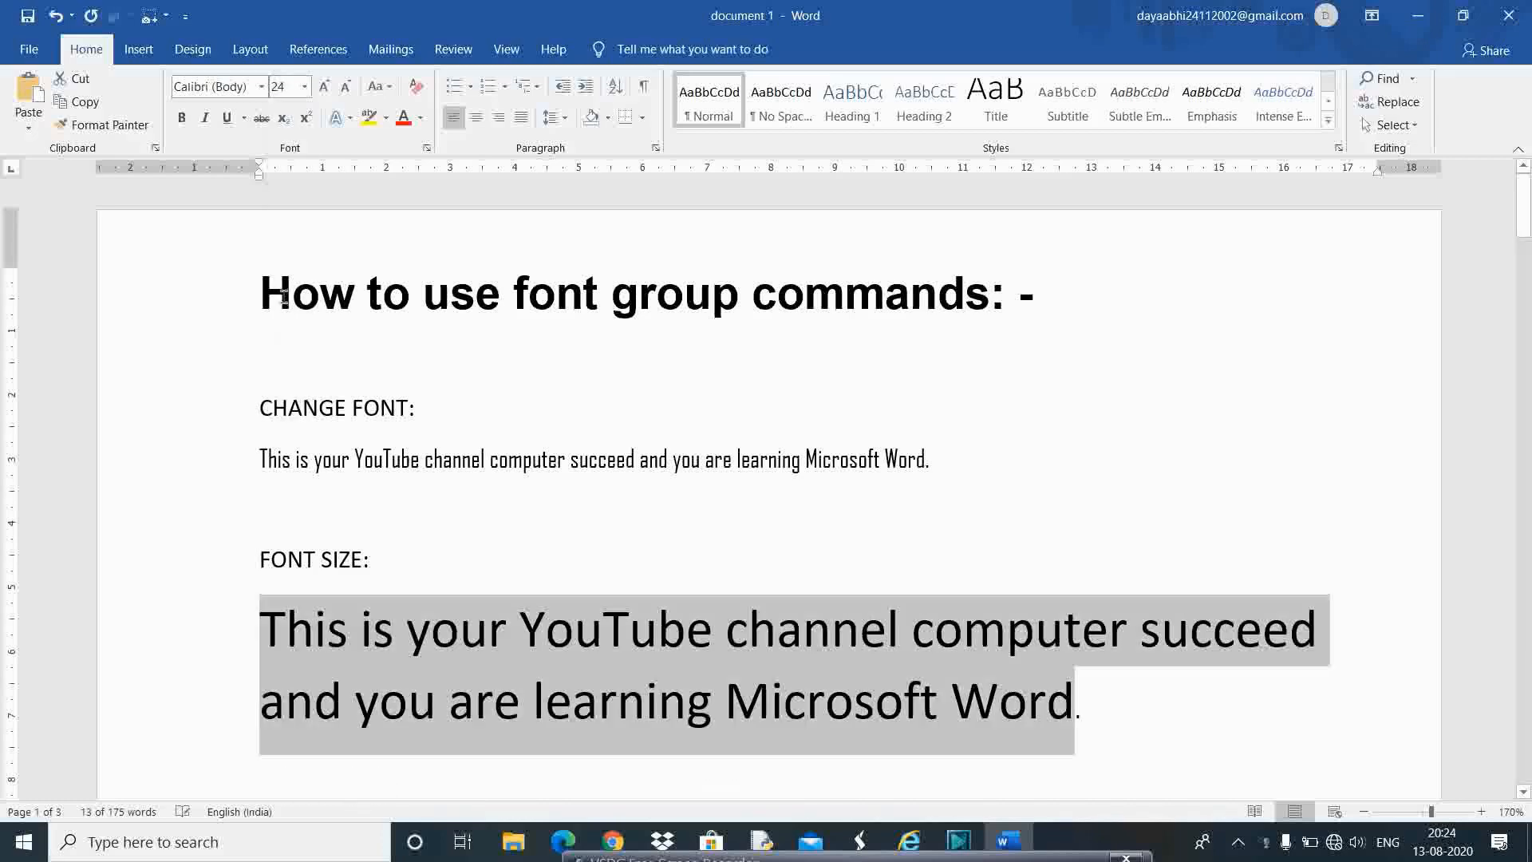
pyautogui.click(403, 201)
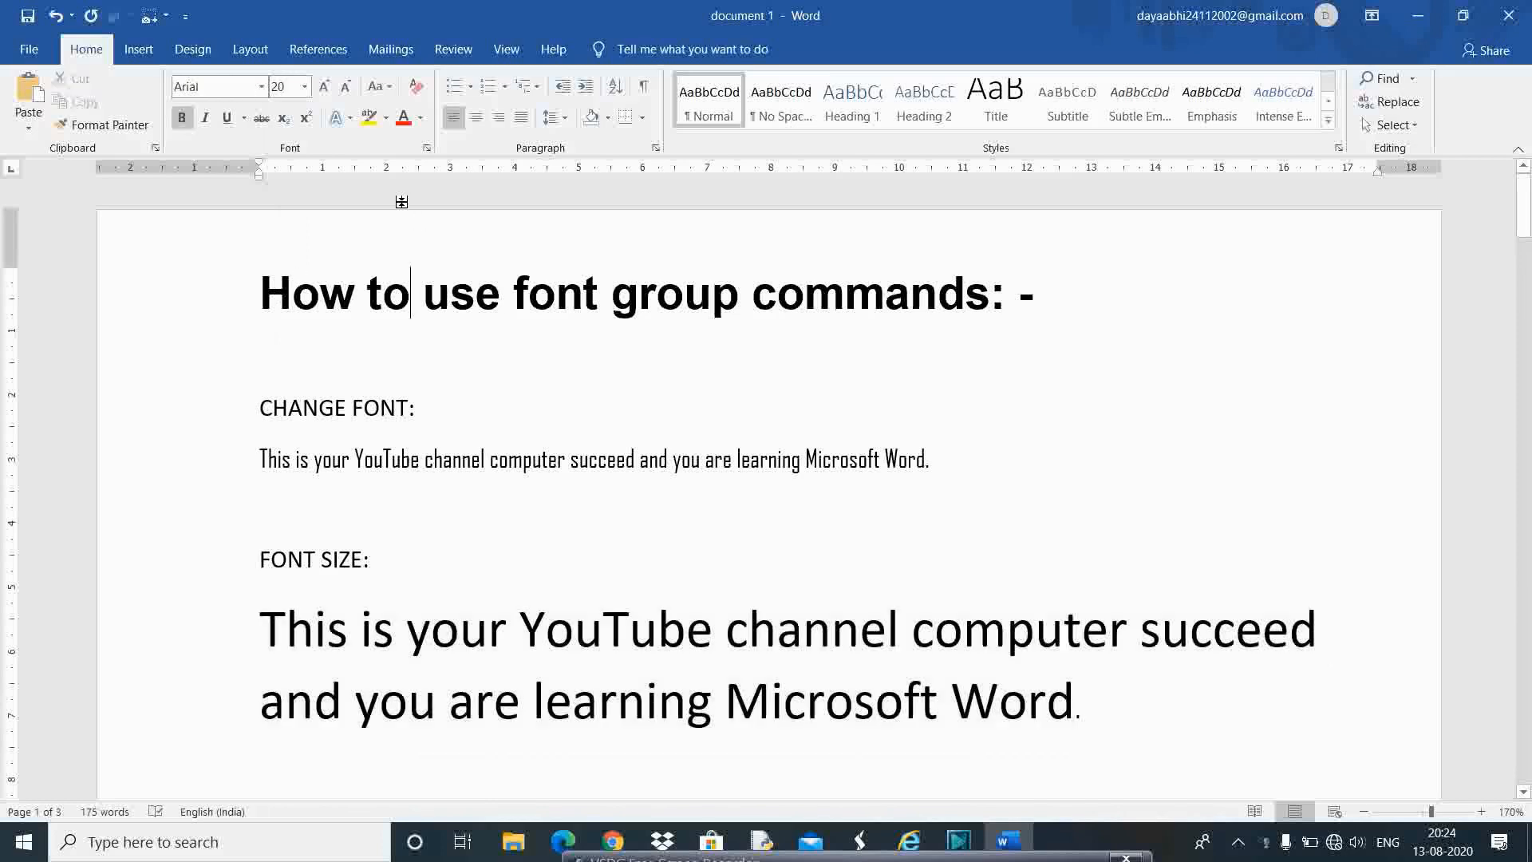
# Step: Grow and shrink the sentence under FONT SIZE in single increments between 26 and 22, ending at 24
pyautogui.moveTo(261, 631); pyautogui.dragTo(1018, 682)
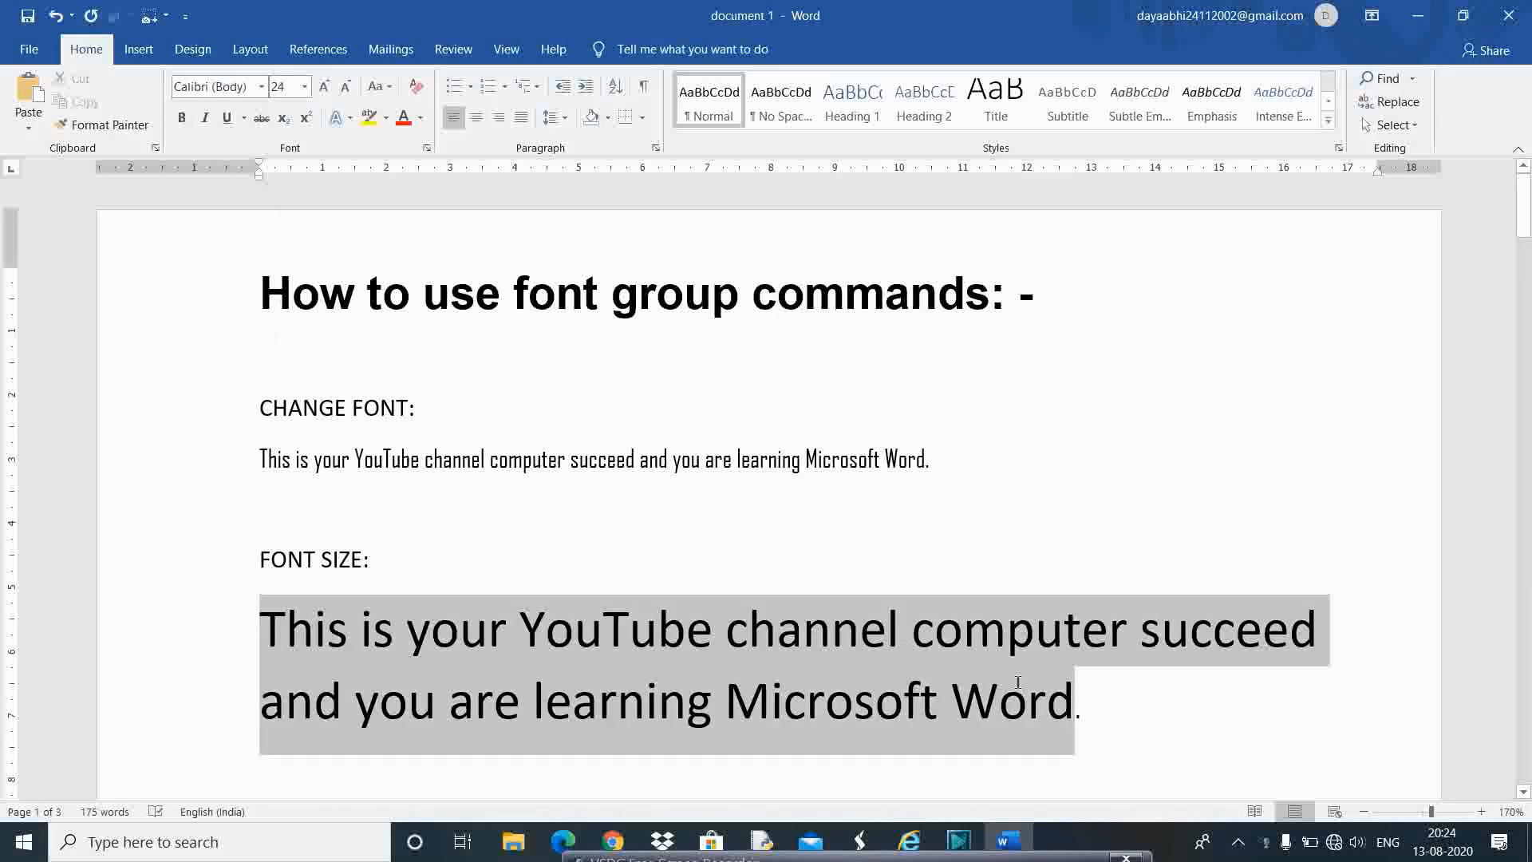
pyautogui.click(330, 89)
pyautogui.click(343, 89)
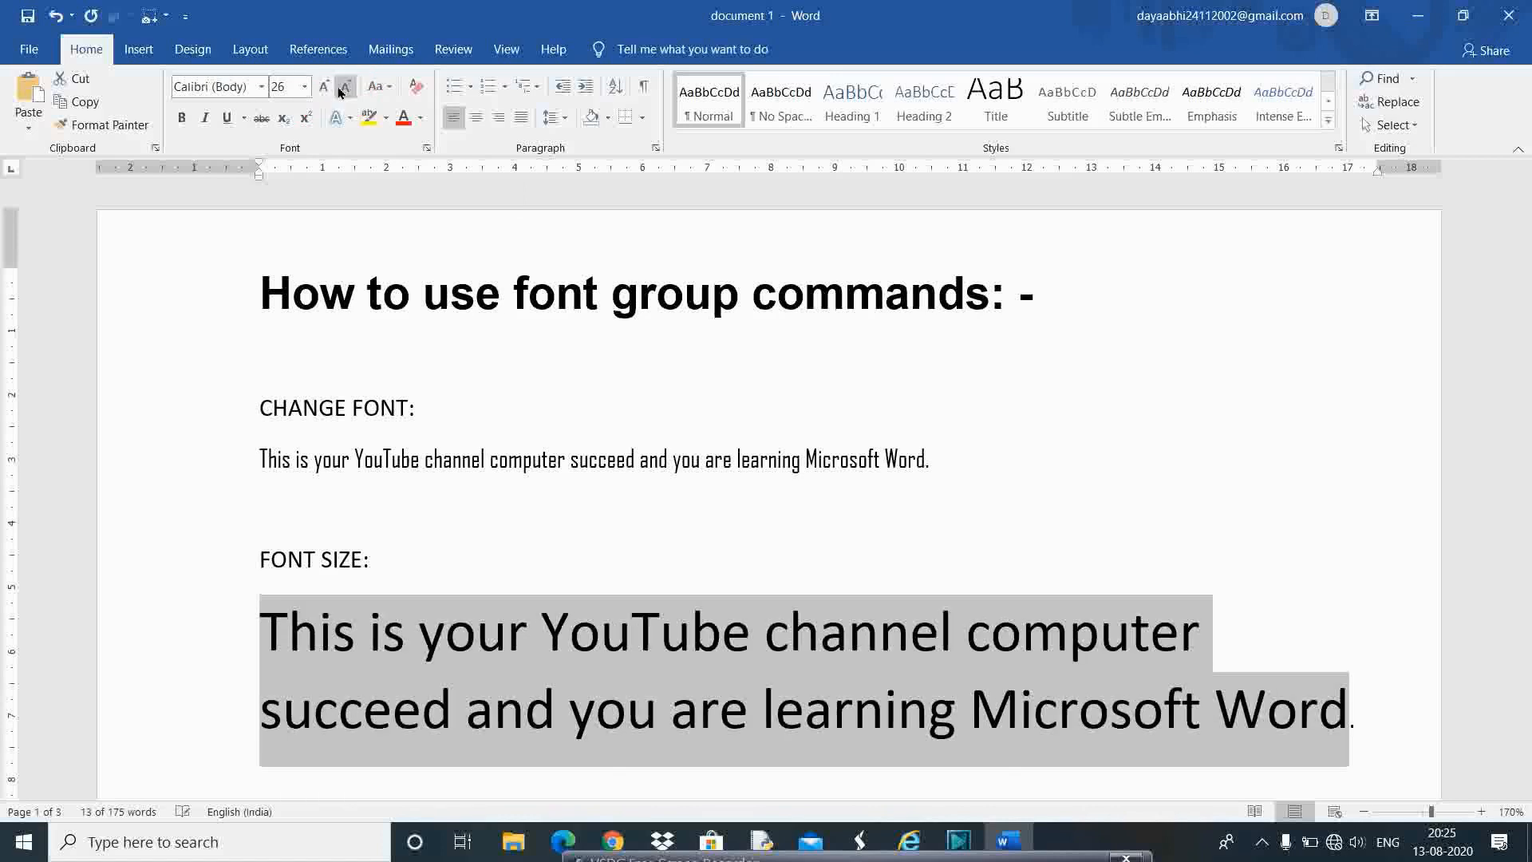
pyautogui.click(343, 90)
pyautogui.click(343, 89)
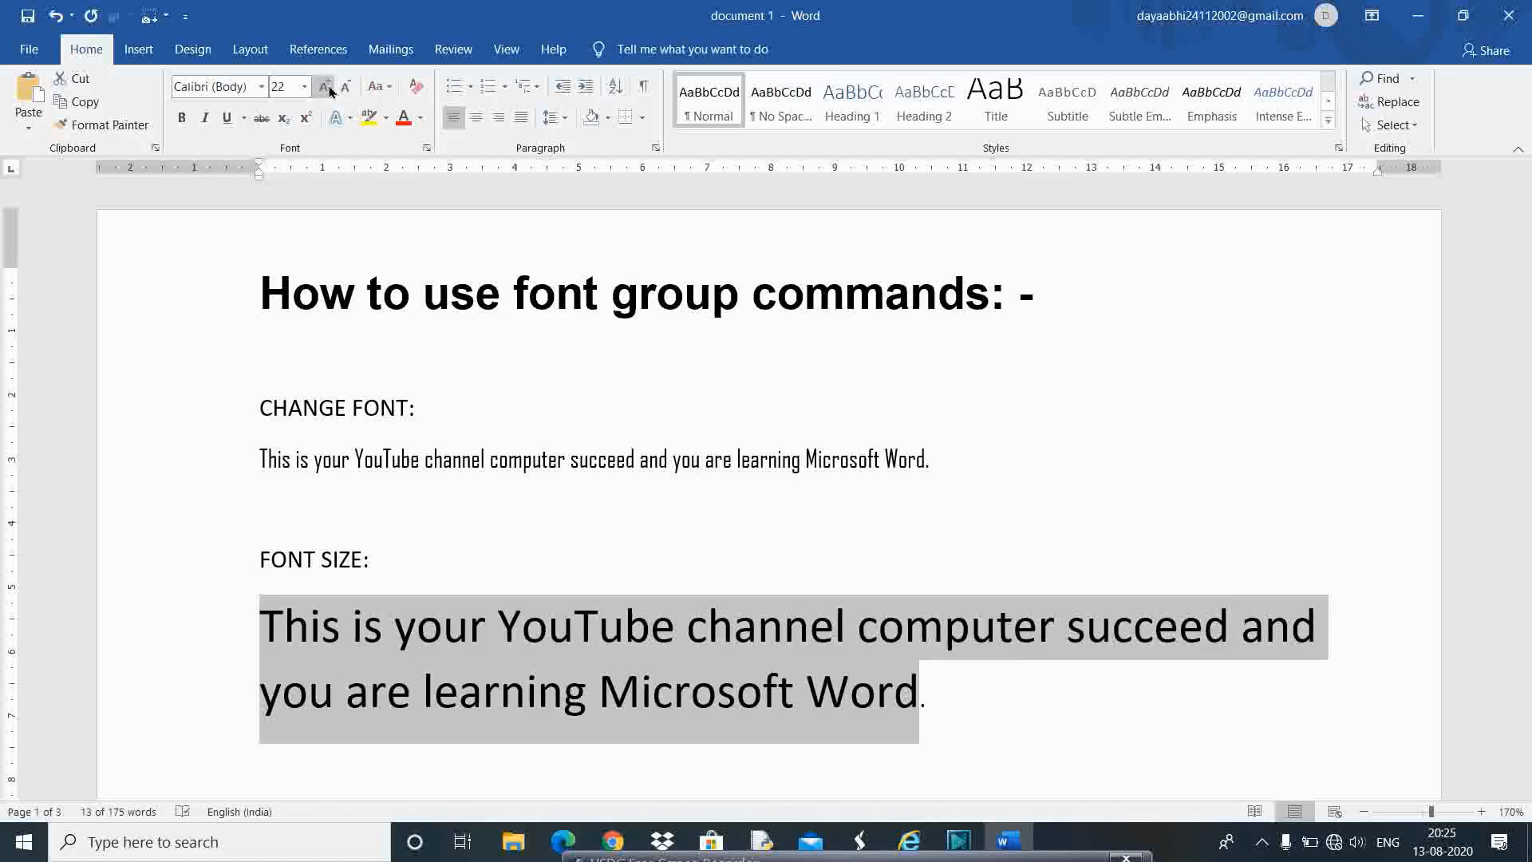
pyautogui.click(324, 87)
pyautogui.click(324, 87)
pyautogui.click(344, 89)
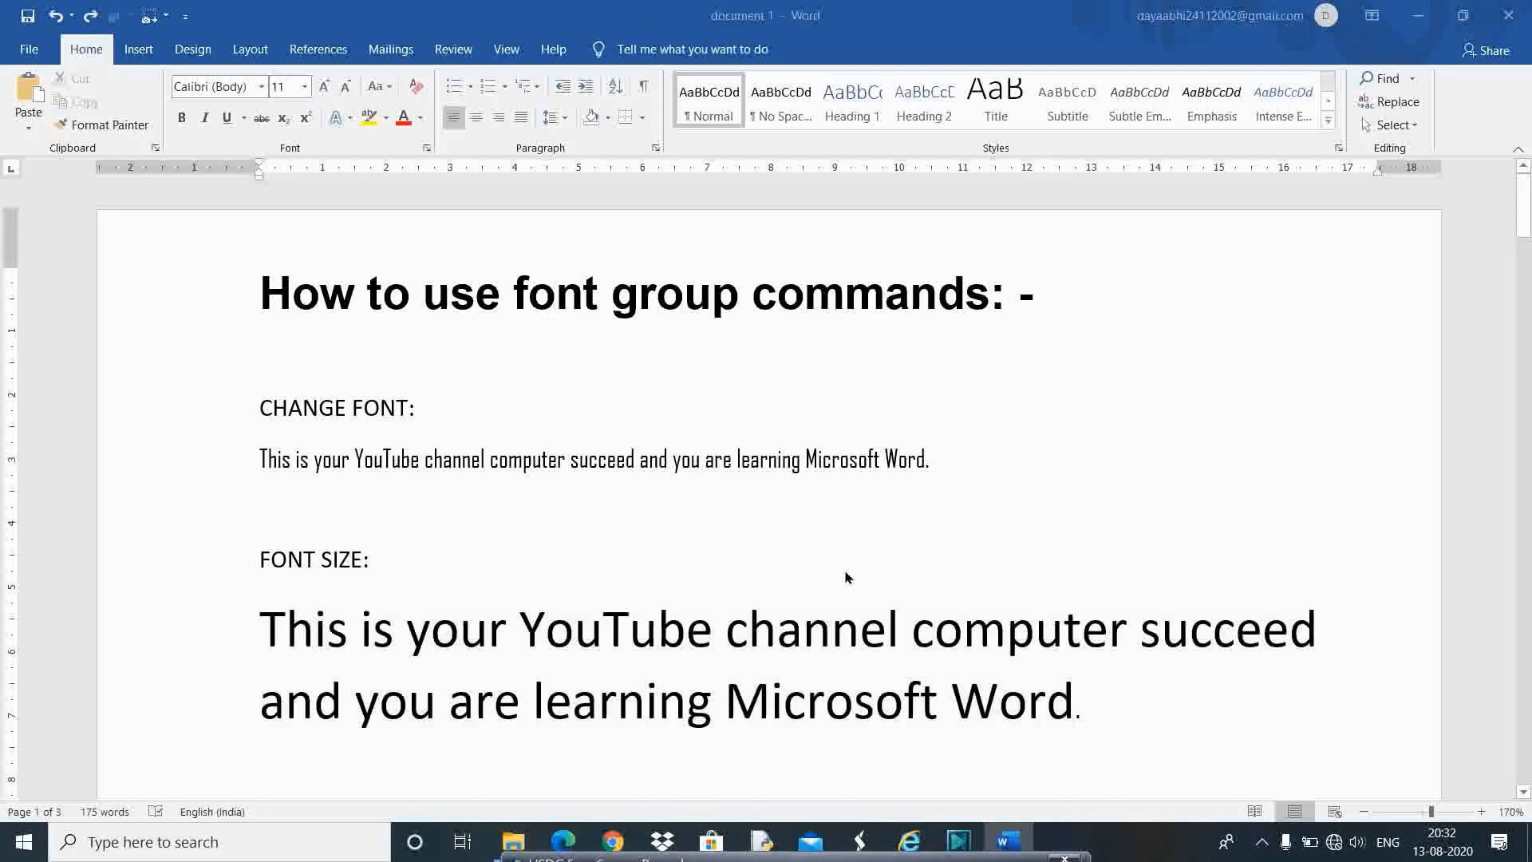
# Step: Colour the sentence under the FONT COLOR heading green, using a shade from the standard set in the Colors dialog
pyautogui.scroll(-4, 790, 553)
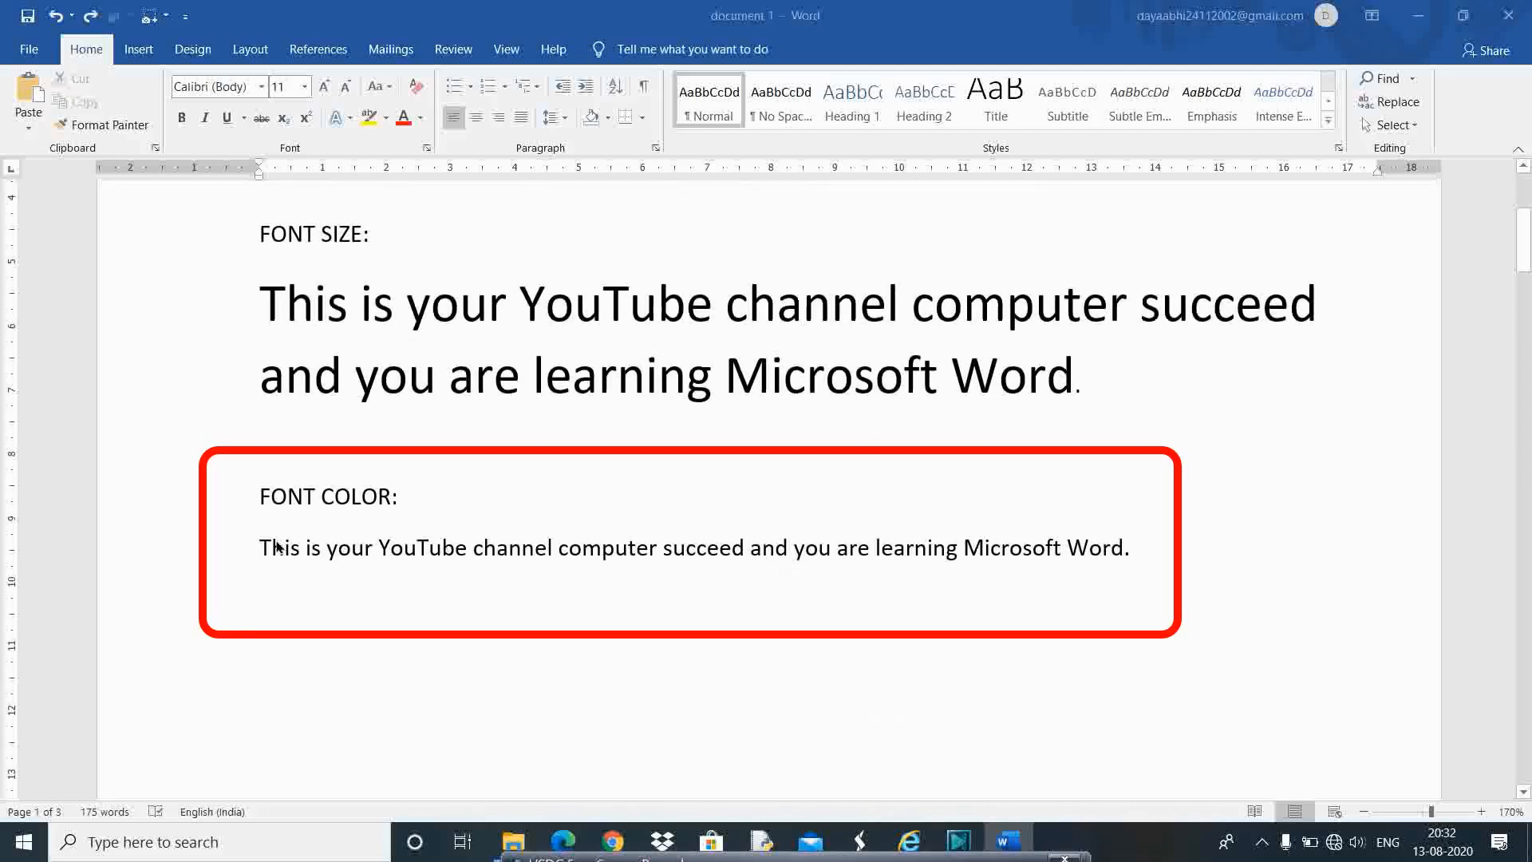
pyautogui.moveTo(261, 548); pyautogui.dragTo(1146, 547)
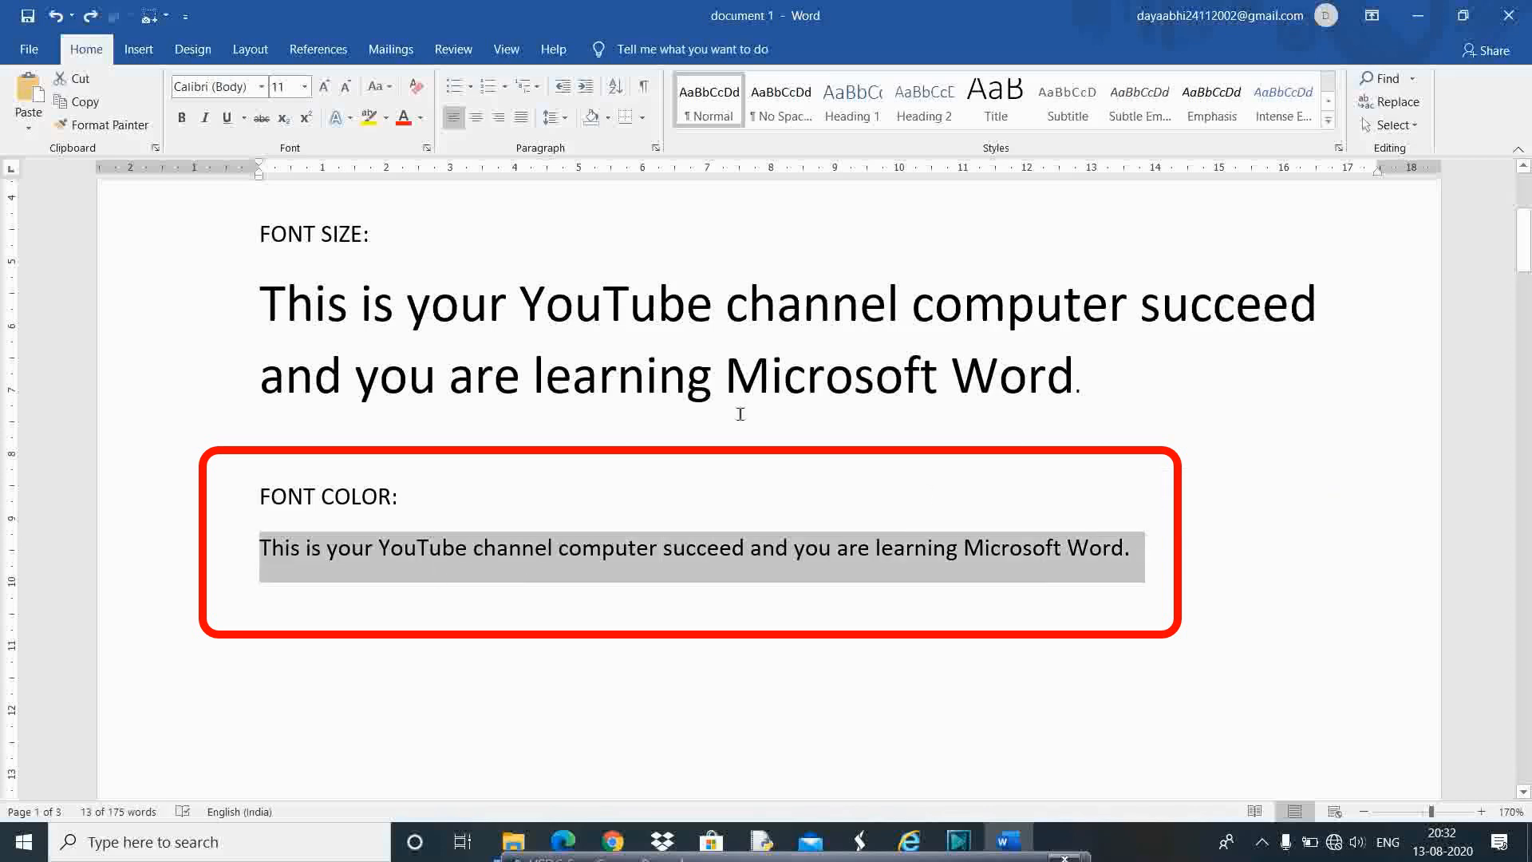
pyautogui.click(418, 121)
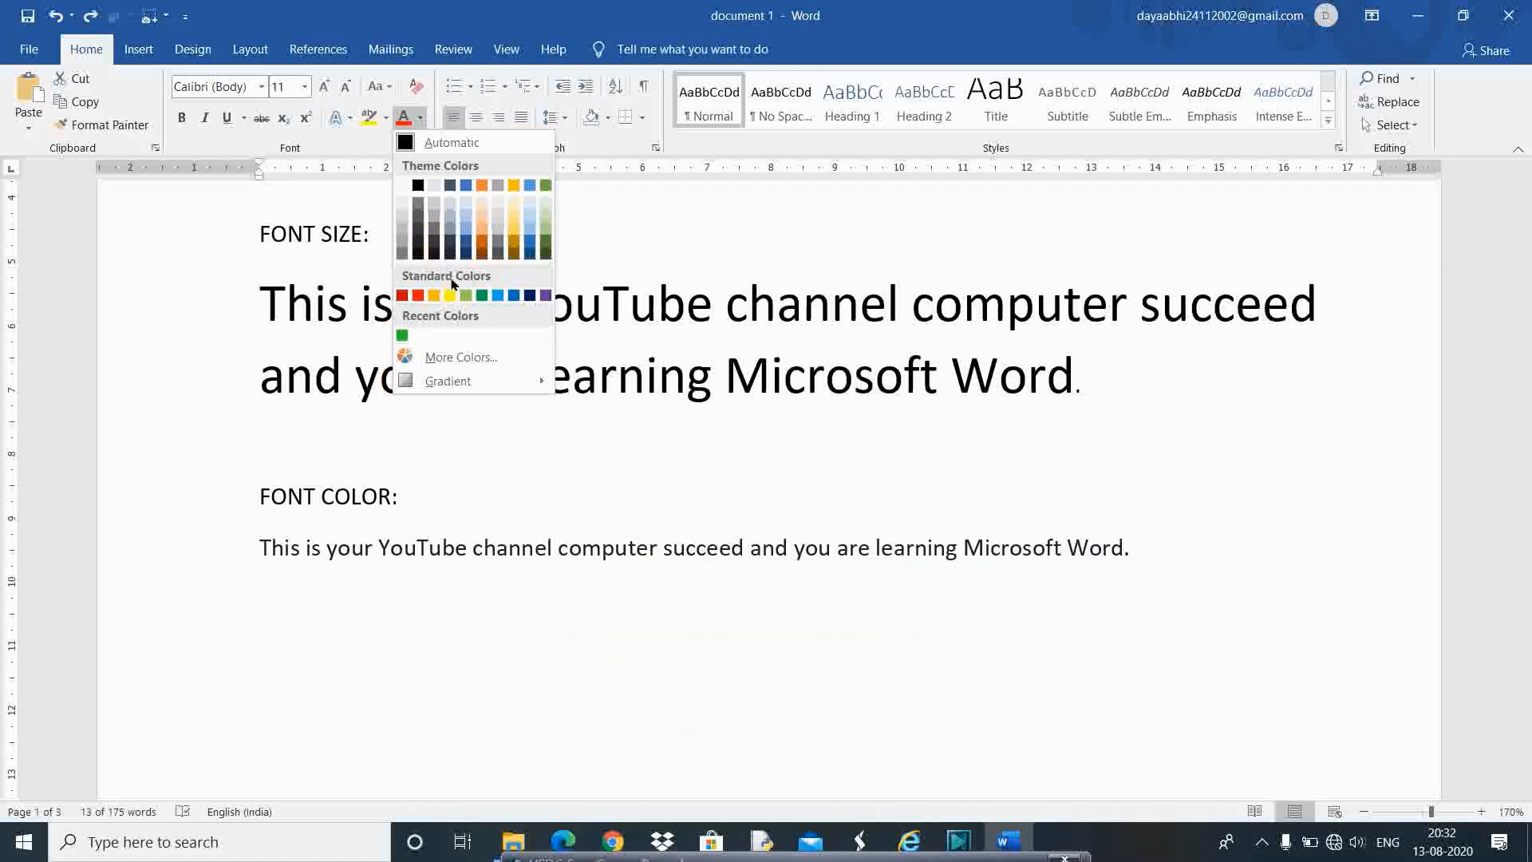
pyautogui.click(461, 358)
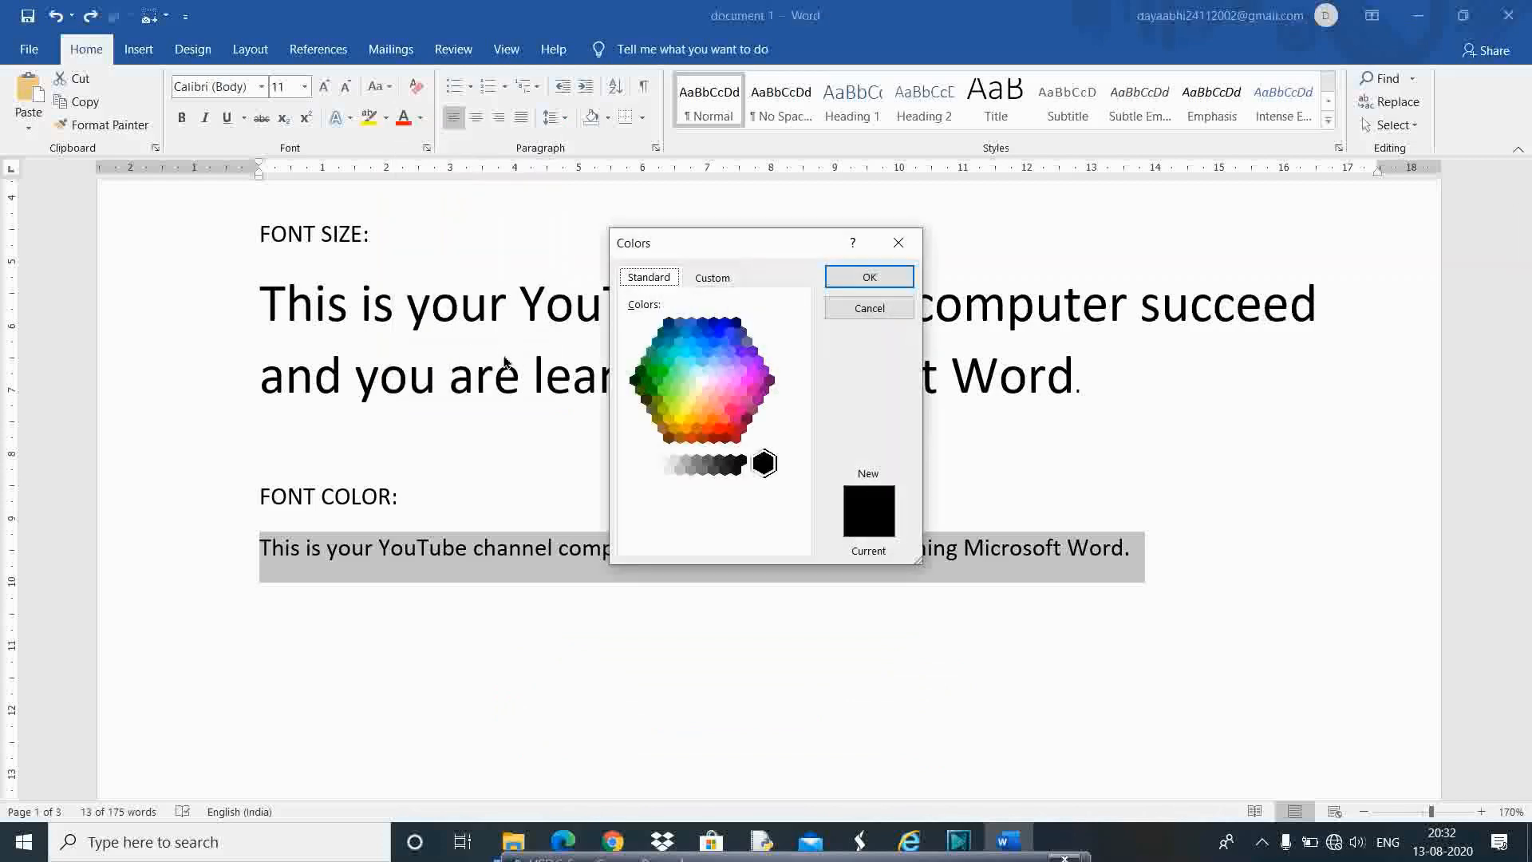
pyautogui.click(657, 381)
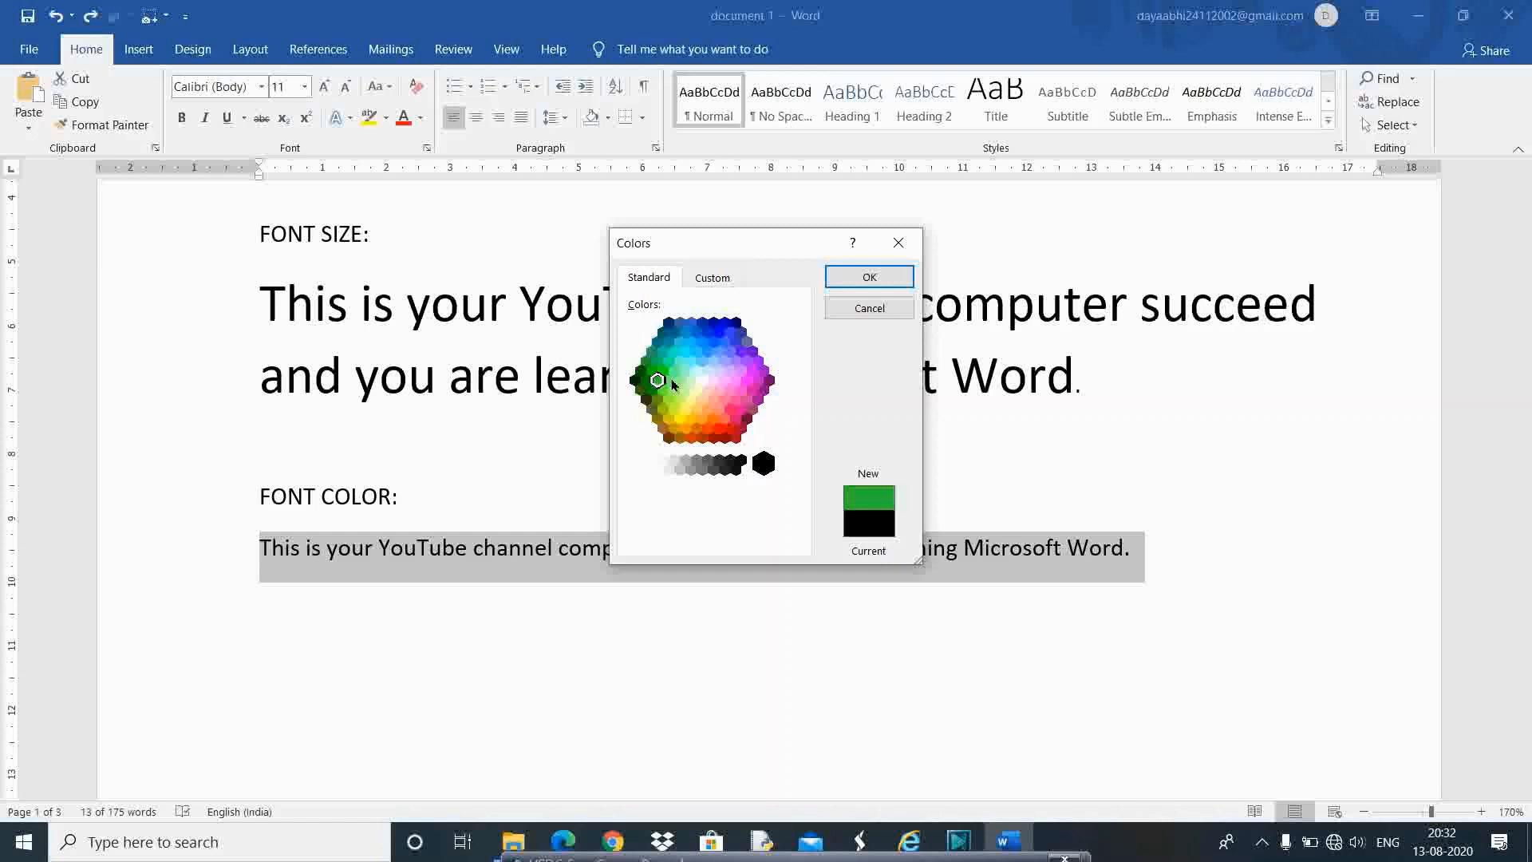
pyautogui.click(868, 279)
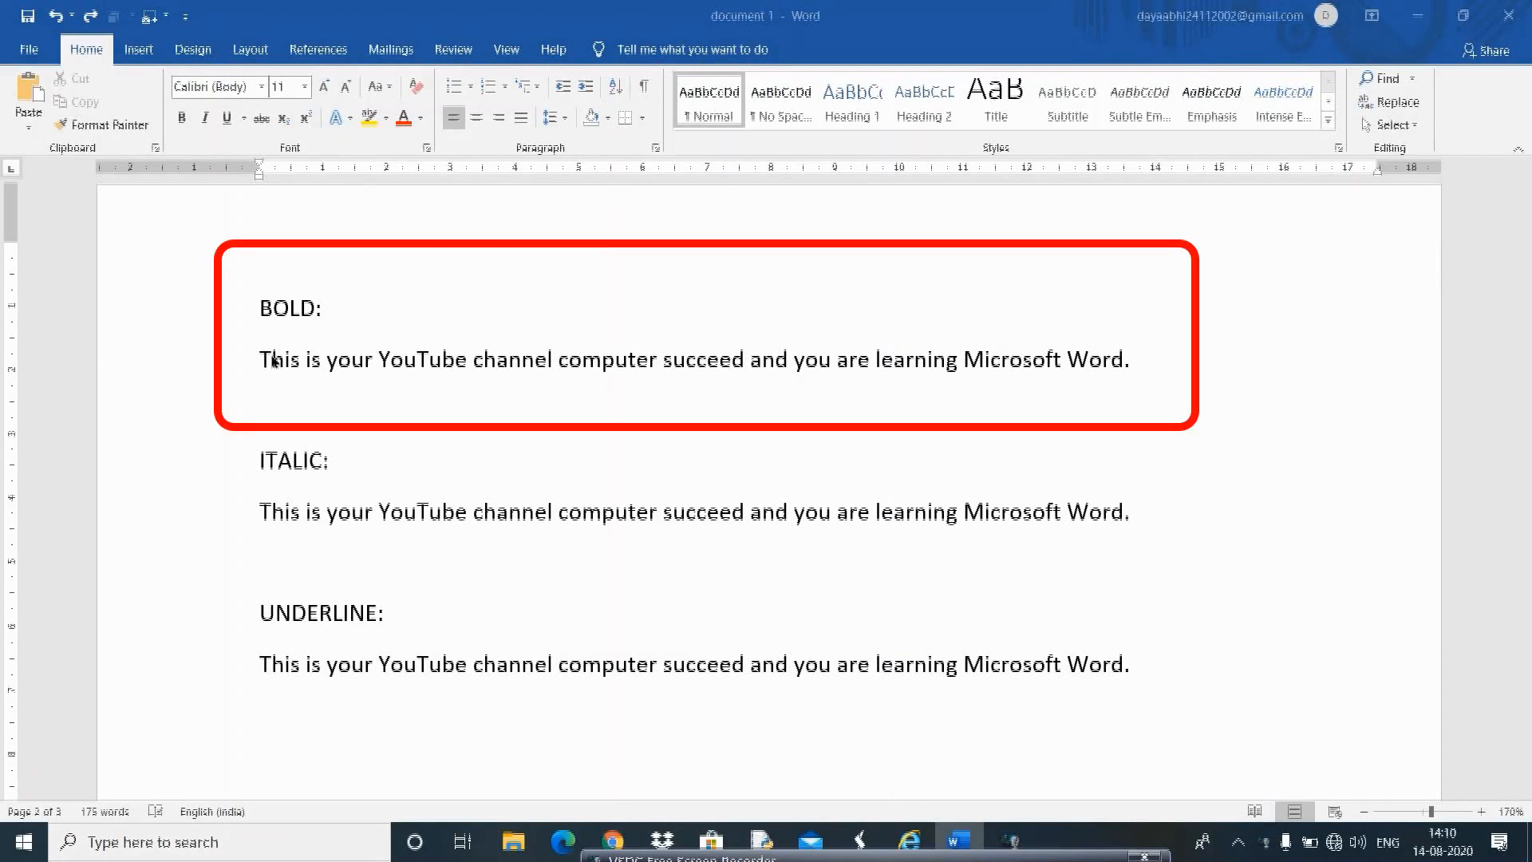
# Step: Make the sentence under the BOLD heading bold
pyautogui.moveTo(260, 358); pyautogui.dragTo(1170, 363)
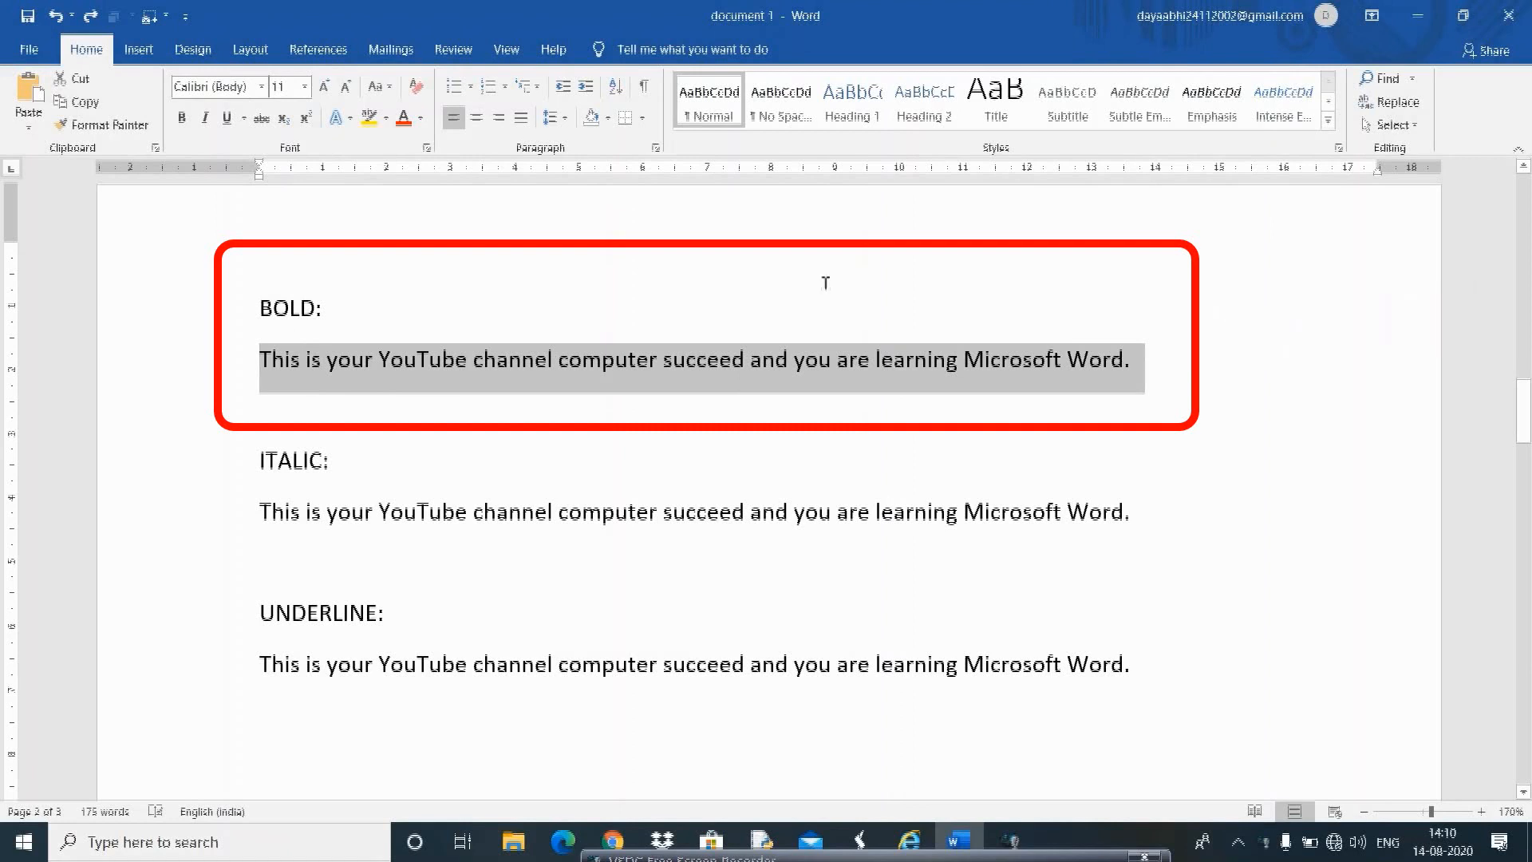
pyautogui.click(183, 120)
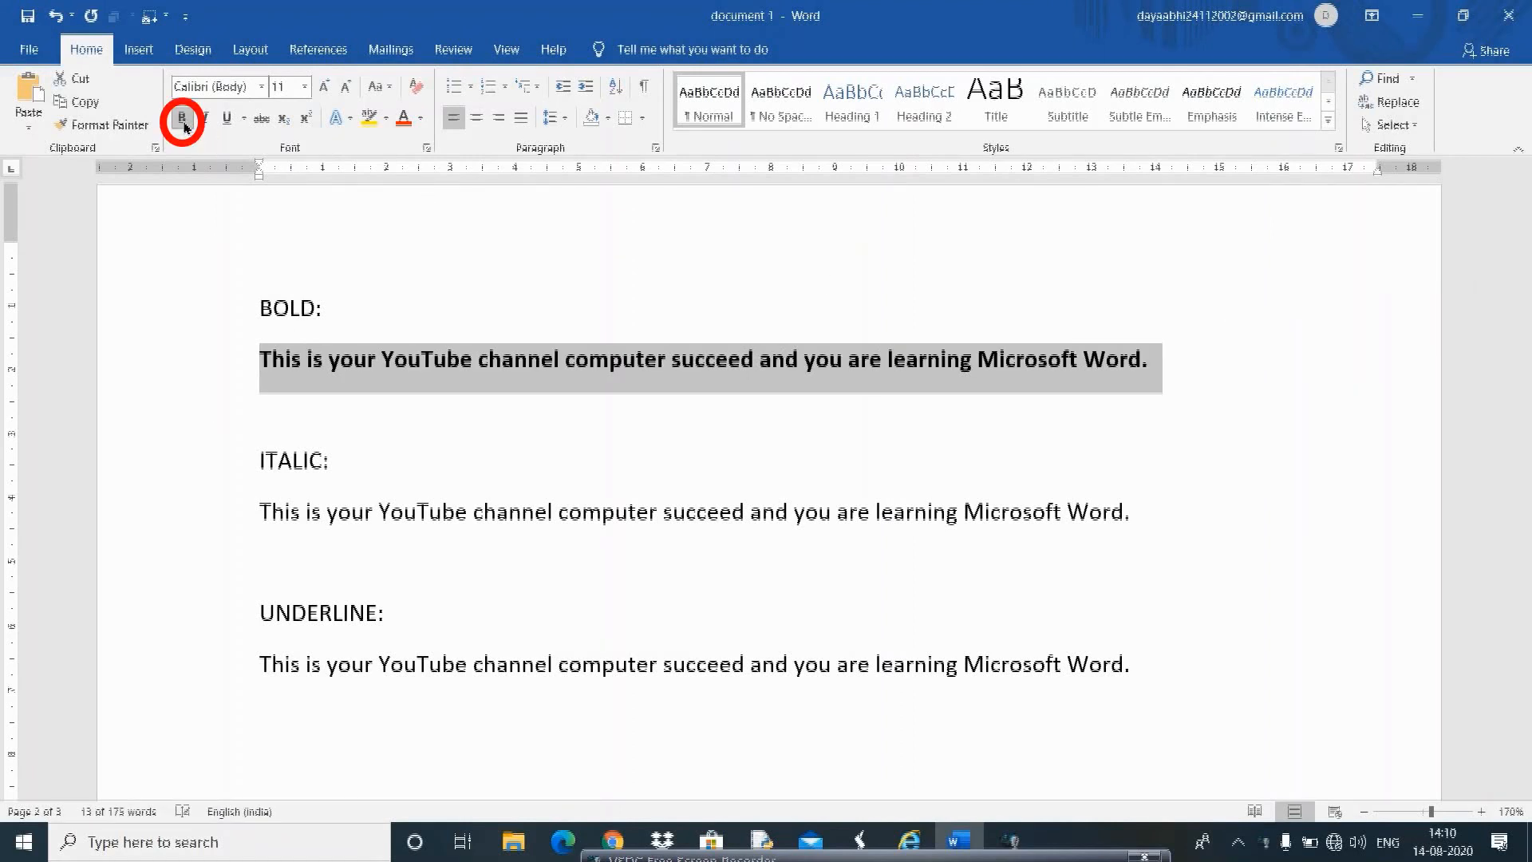
pyautogui.click(258, 361)
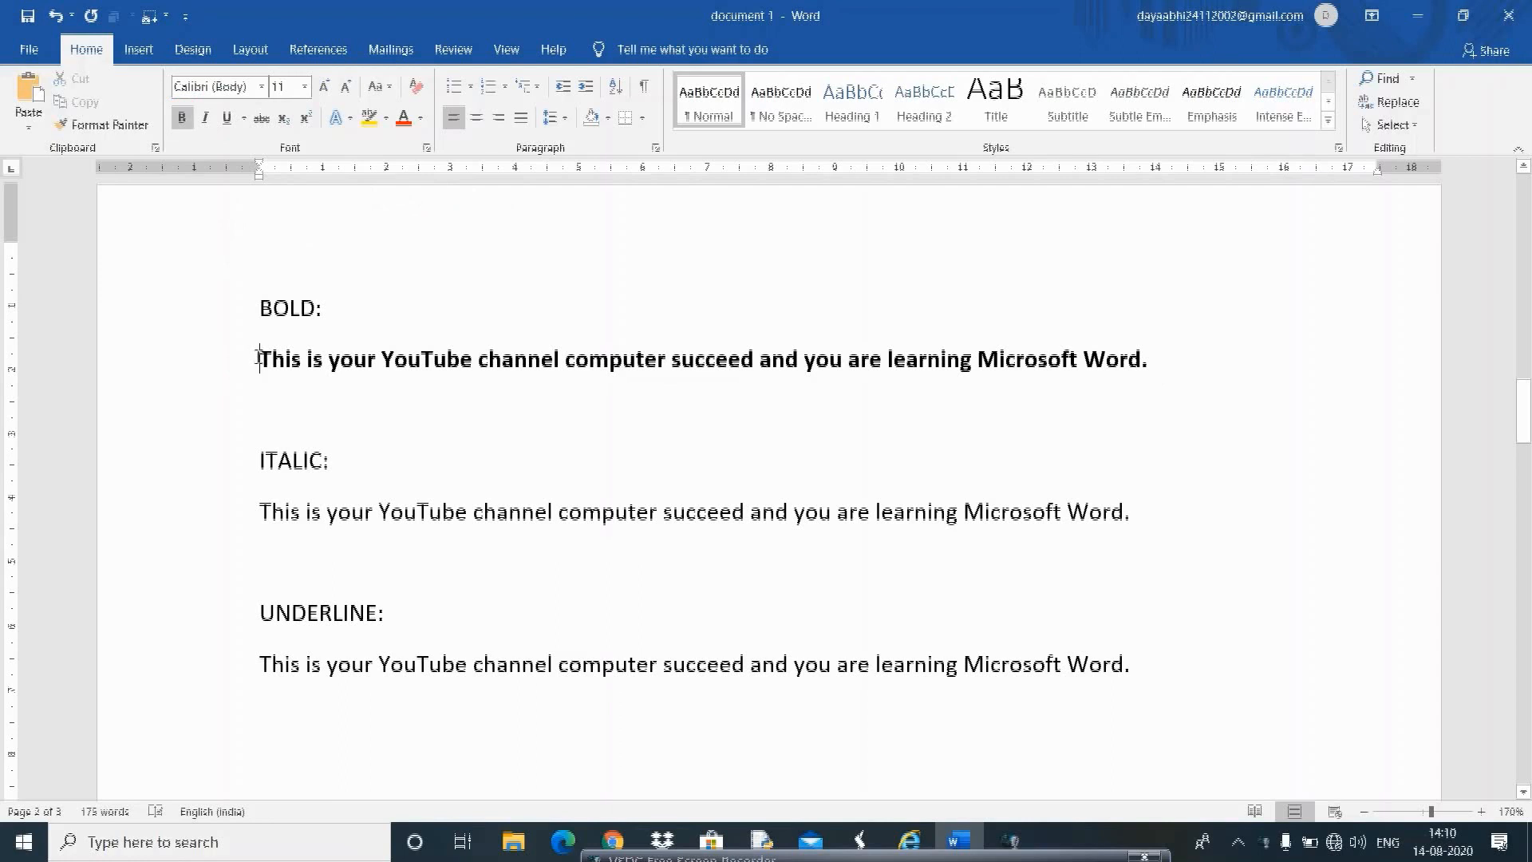
# Step: Remove the bold formatting from the sentence under BOLD and reapply it to the whole sentence
pyautogui.moveTo(258, 359); pyautogui.dragTo(1140, 367)
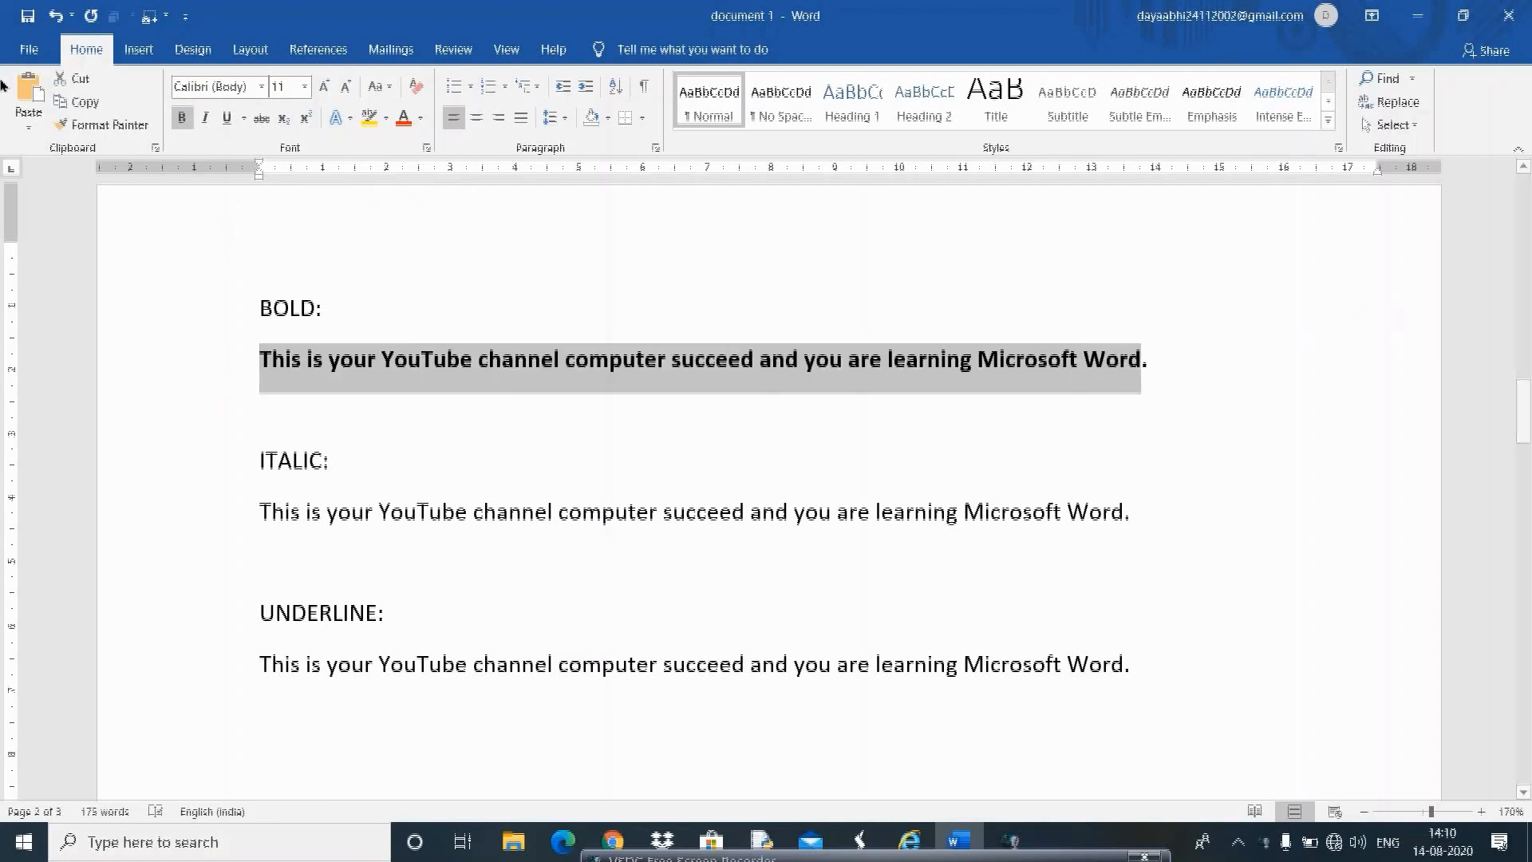
pyautogui.click(182, 118)
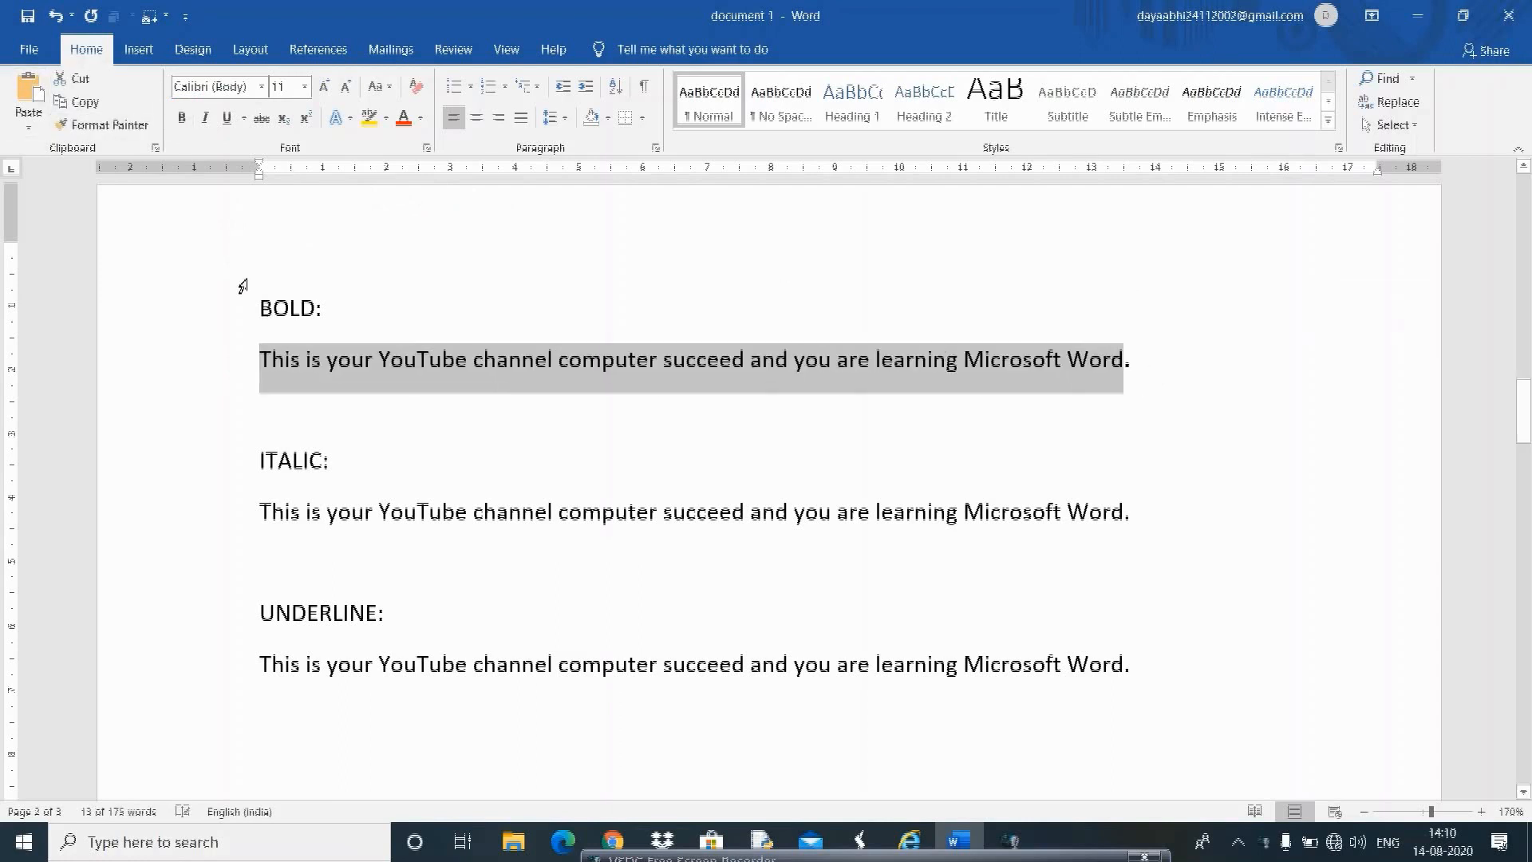
pyautogui.click(285, 378)
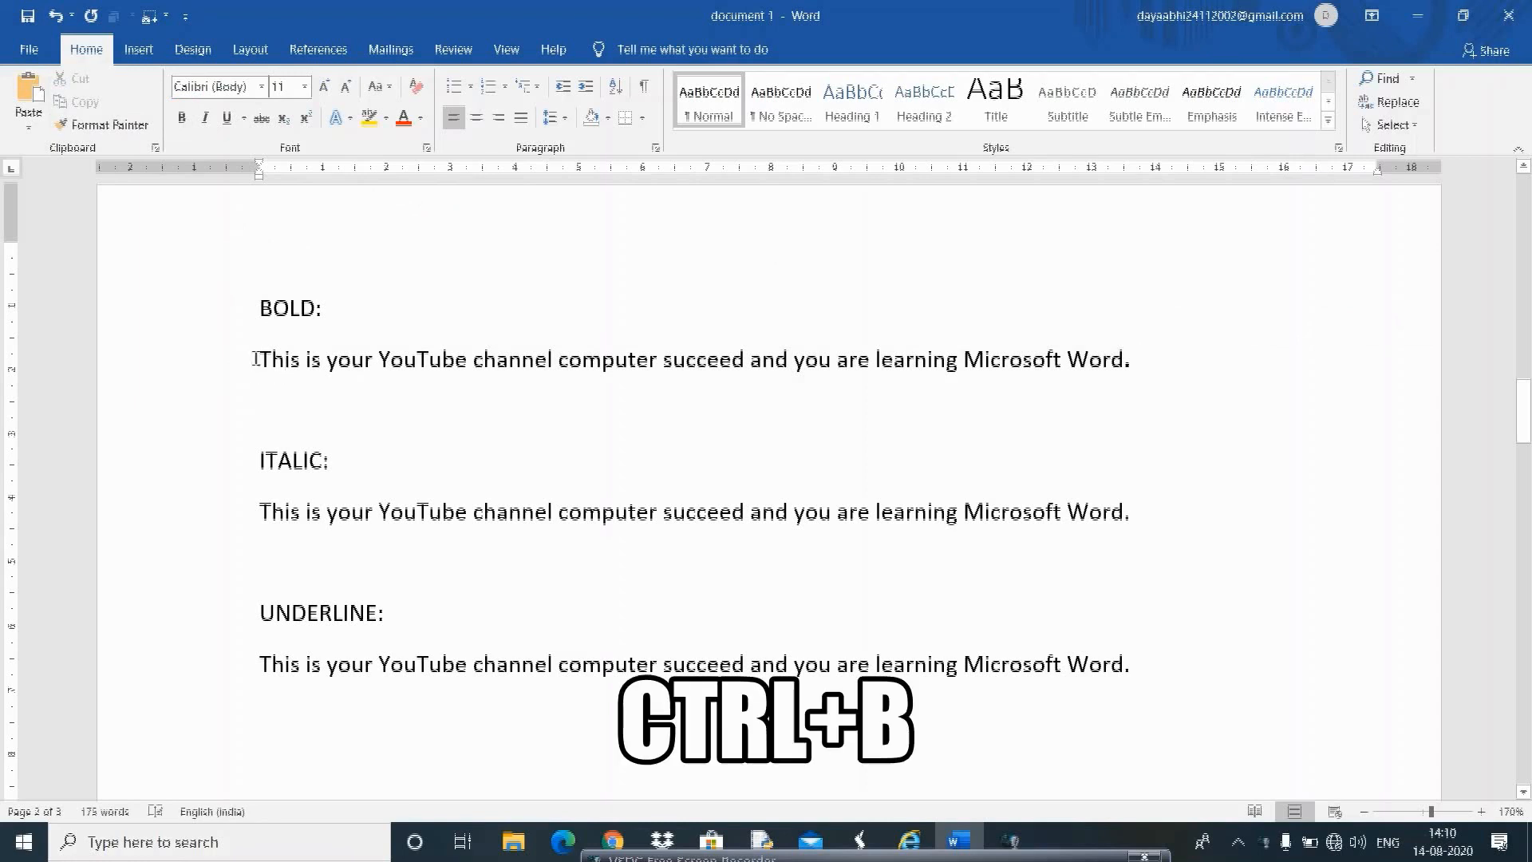
pyautogui.moveTo(258, 359); pyautogui.dragTo(1251, 374)
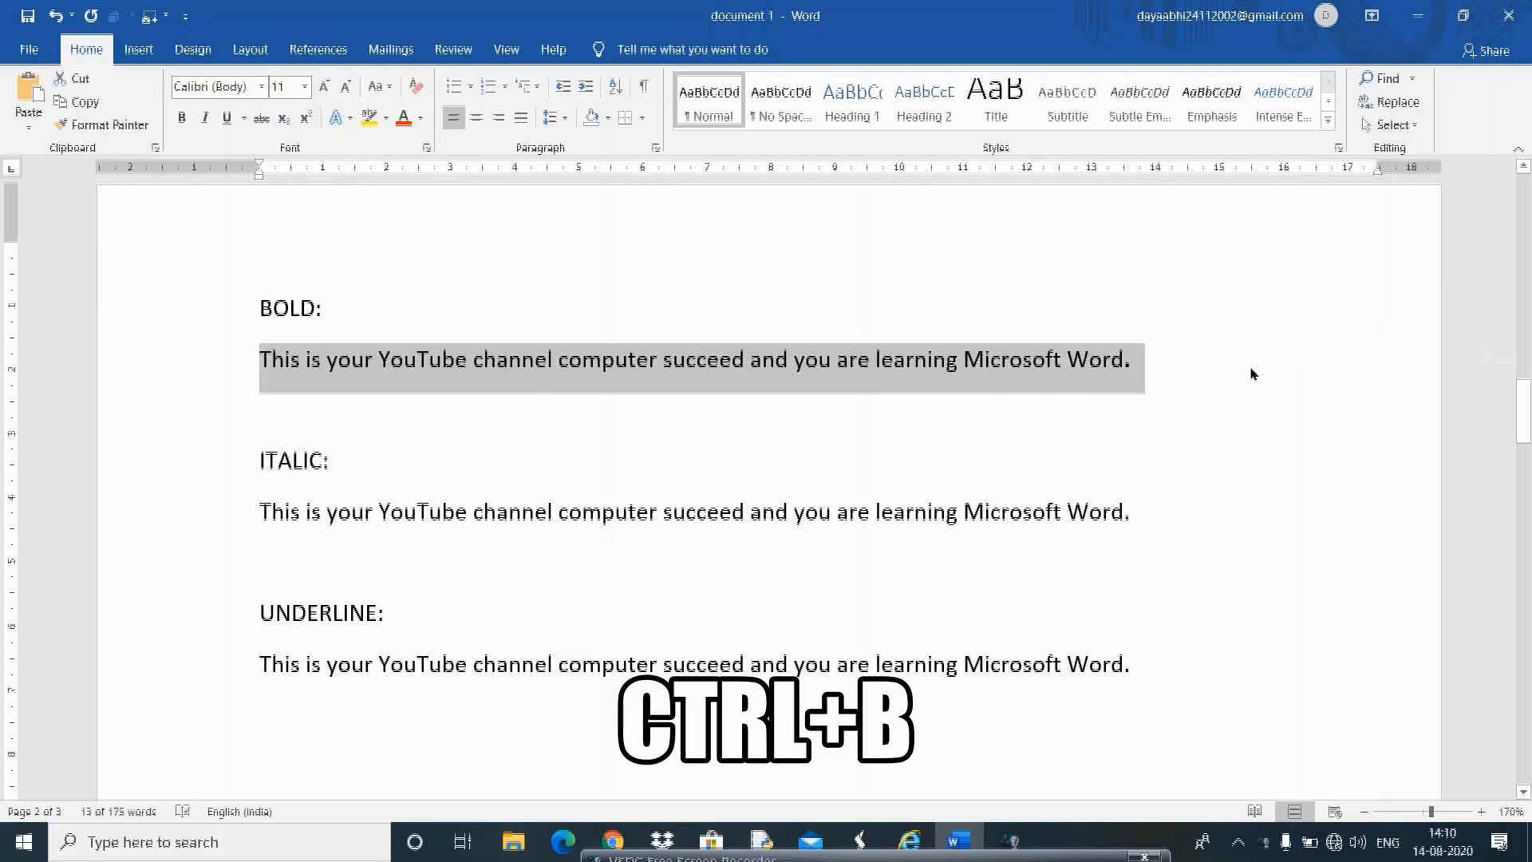
pyautogui.hotkey('ctrl', 'b')
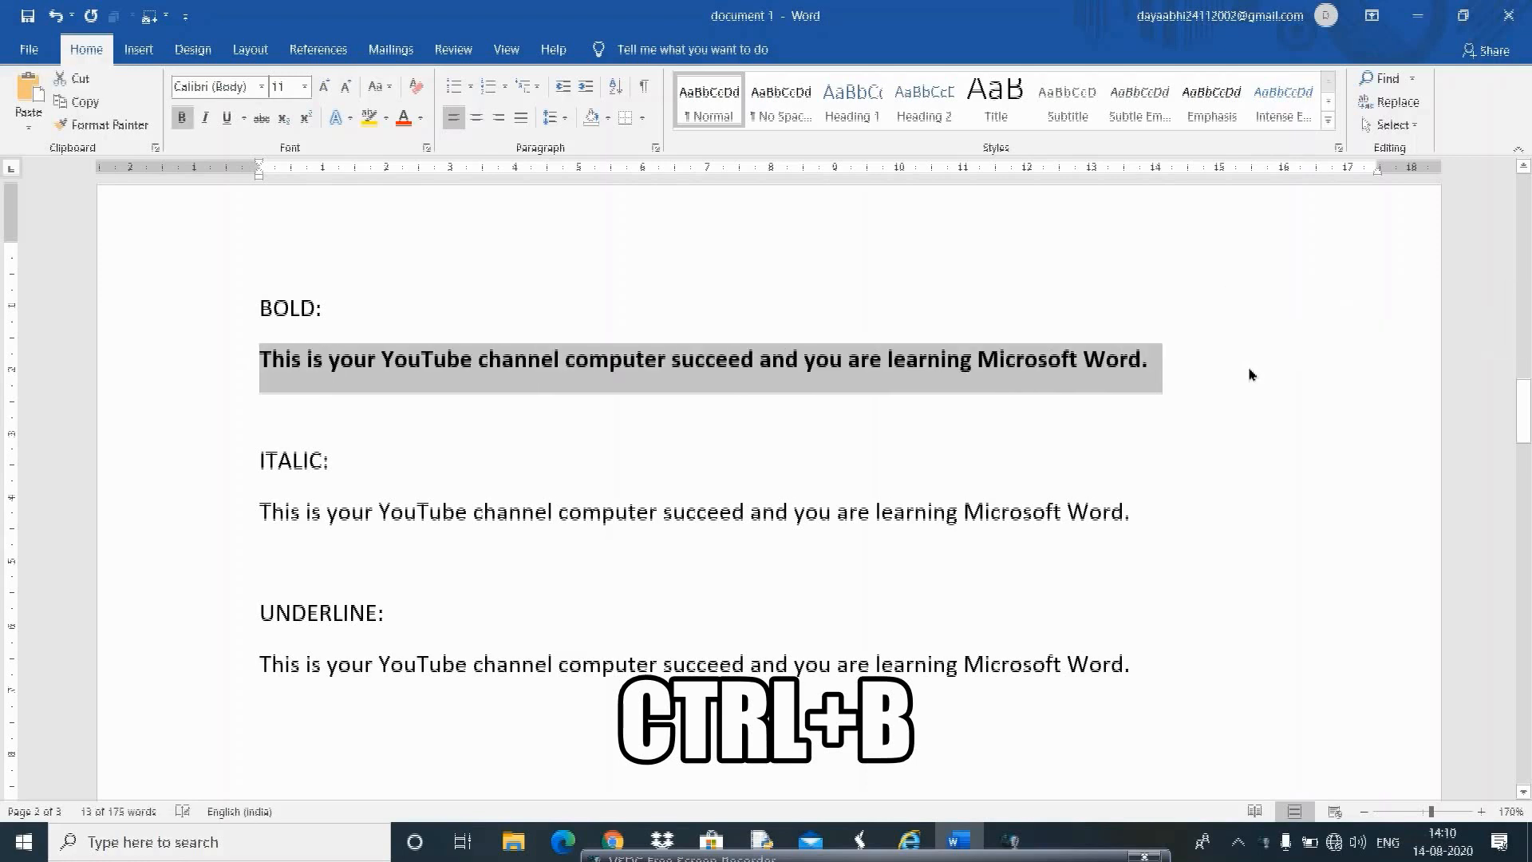
pyautogui.click(839, 446)
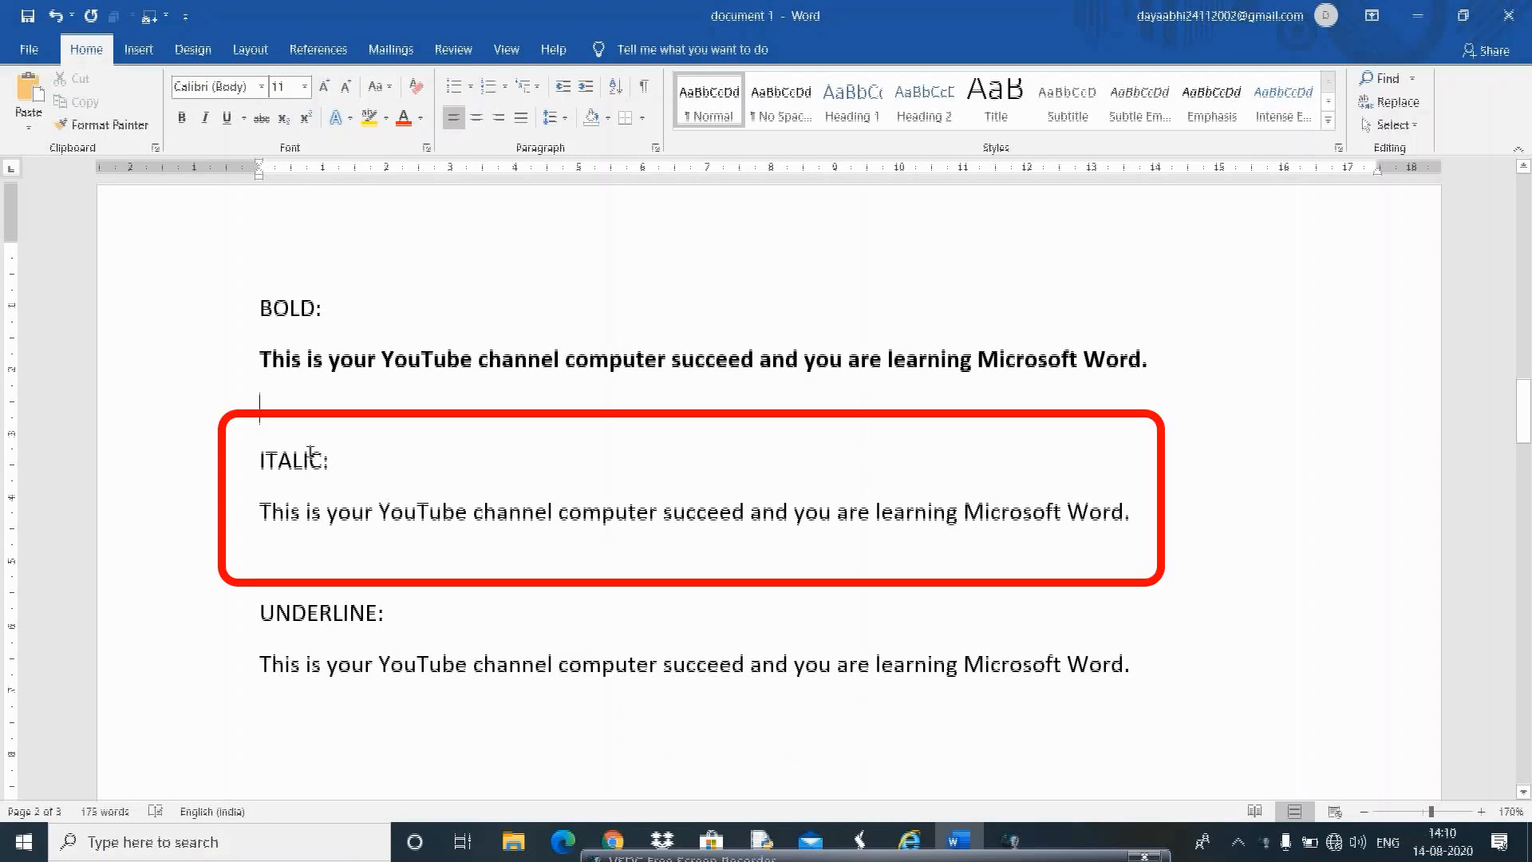
# Step: Italicize the sentence under the ITALIC heading
pyautogui.click(256, 461)
pyautogui.click(327, 477)
pyautogui.moveTo(251, 513); pyautogui.dragTo(1171, 506)
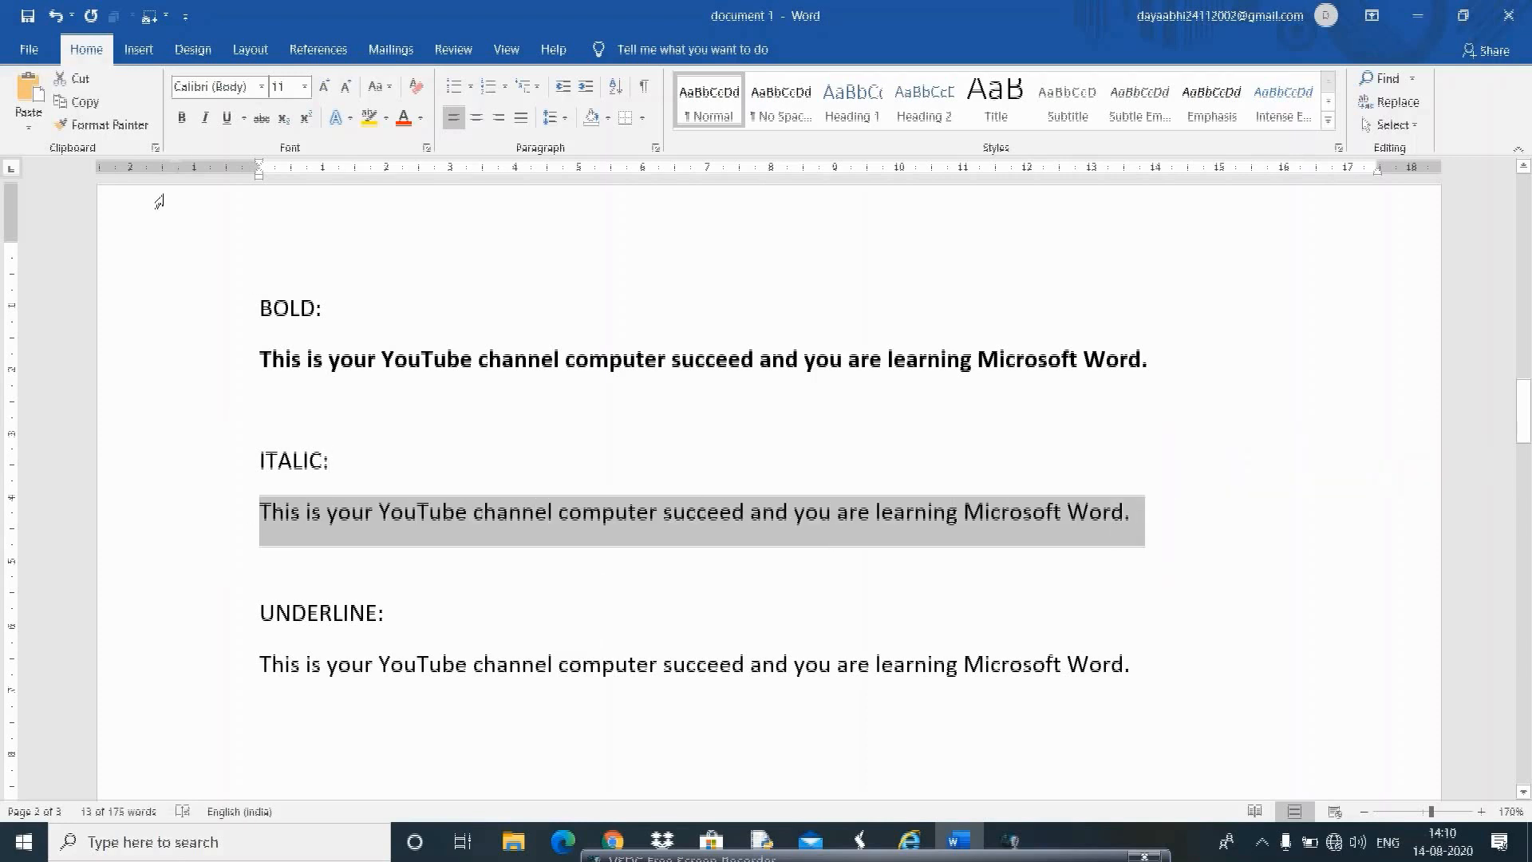
pyautogui.click(205, 120)
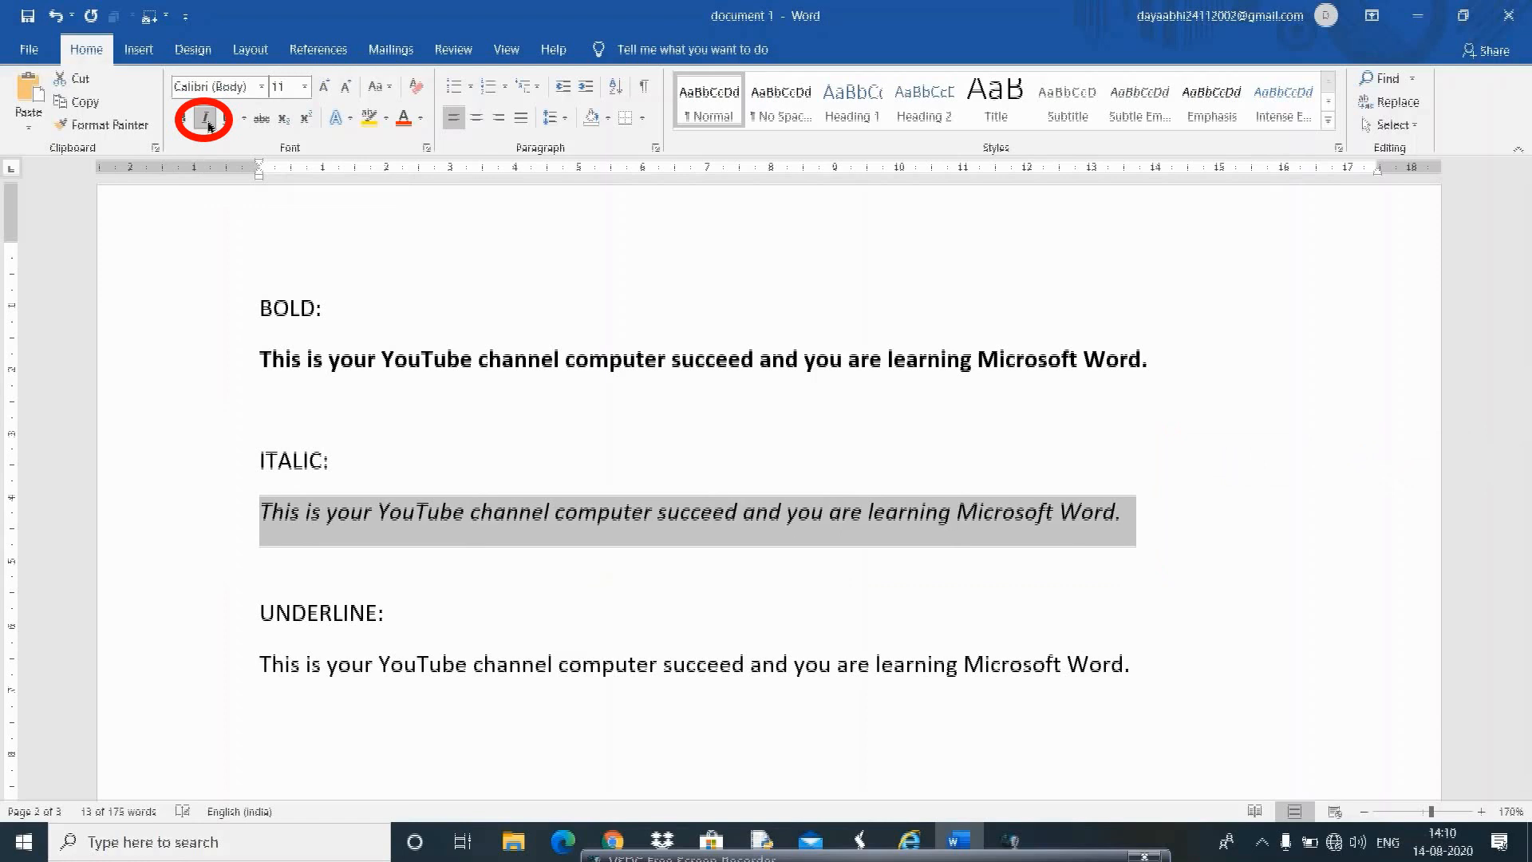
pyautogui.click(266, 419)
pyautogui.click(240, 523)
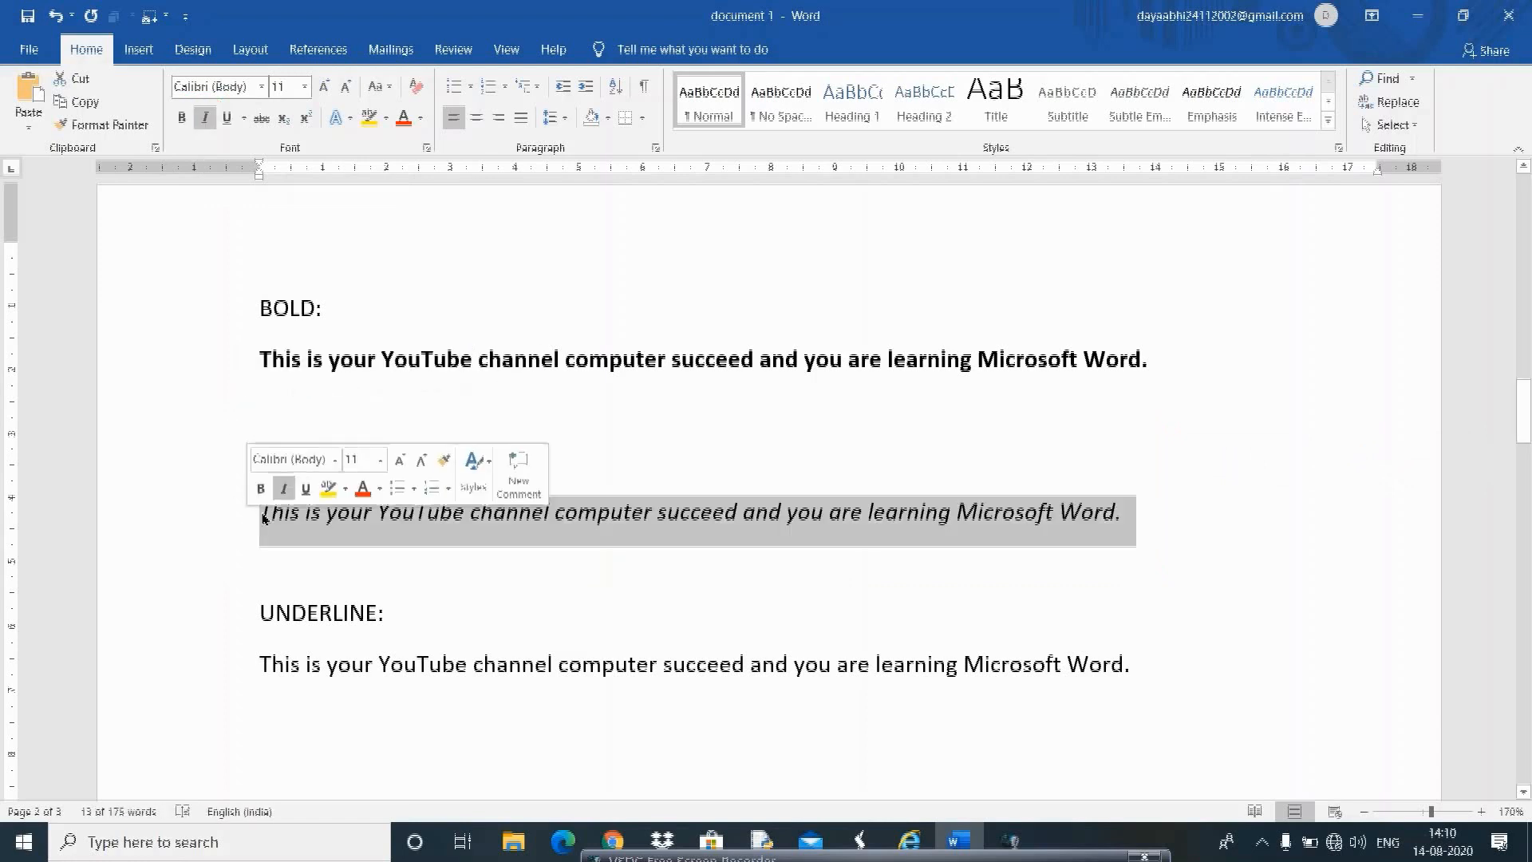
# Step: Remove the italic formatting from the sentence under ITALIC and reapply it
pyautogui.click(264, 517)
pyautogui.moveTo(259, 511); pyautogui.dragTo(1115, 514)
pyautogui.click(205, 117)
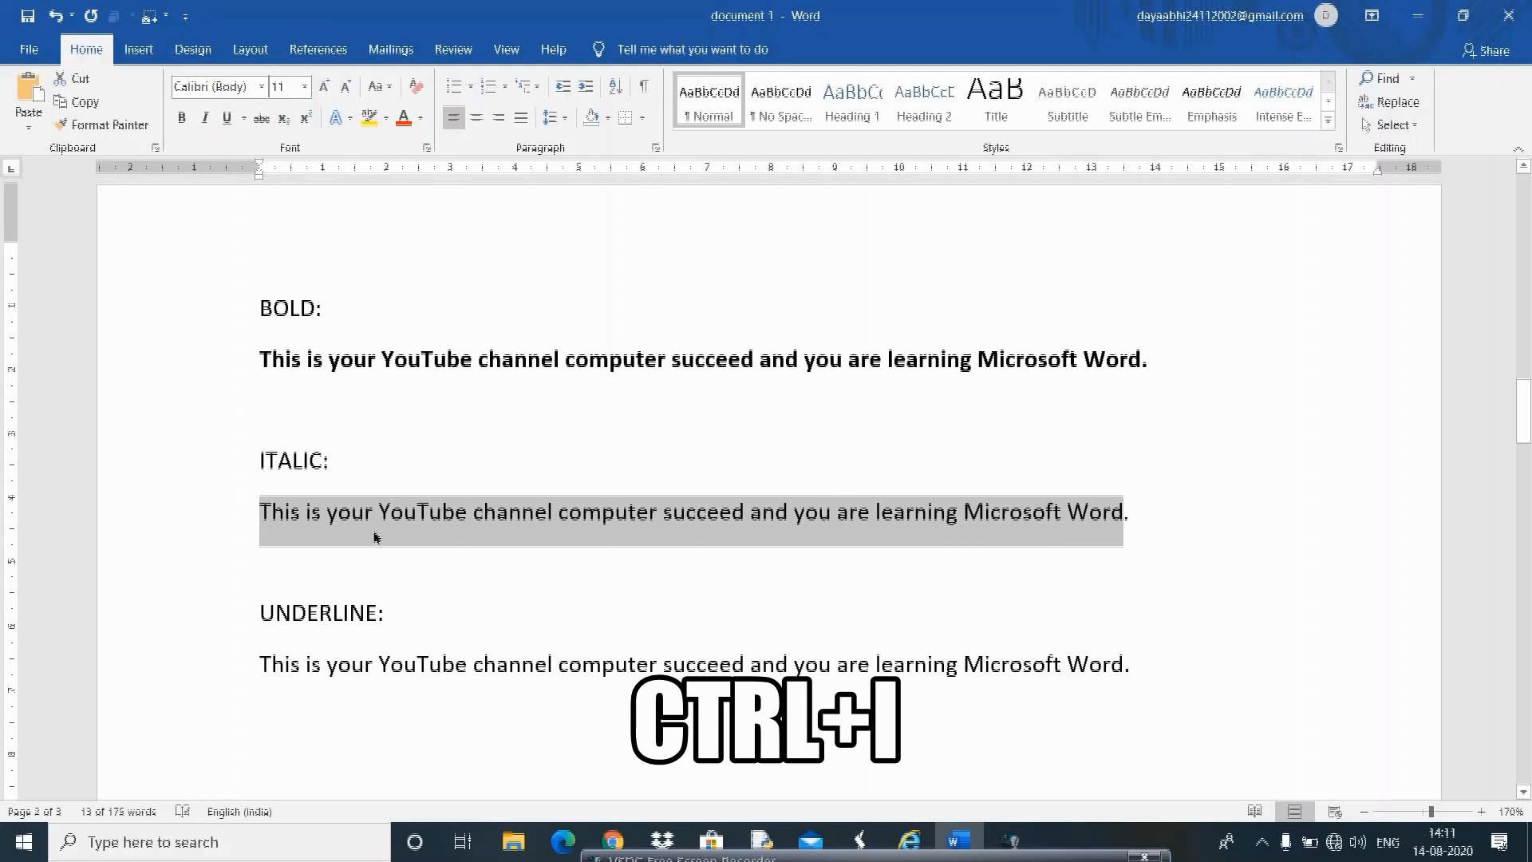
pyautogui.hotkey('ctrl', 'i')
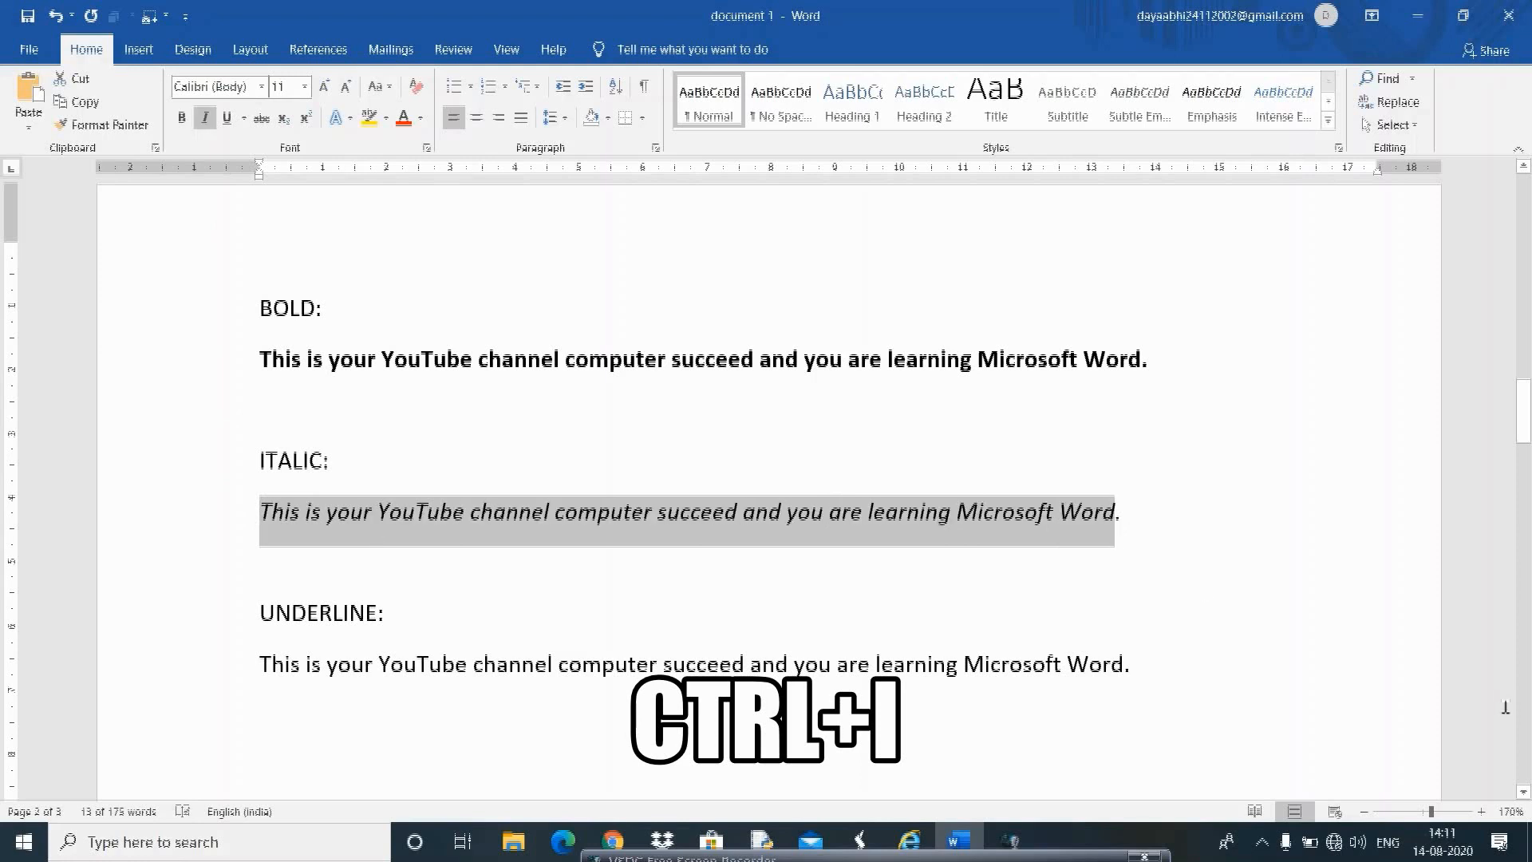
pyautogui.click(1143, 545)
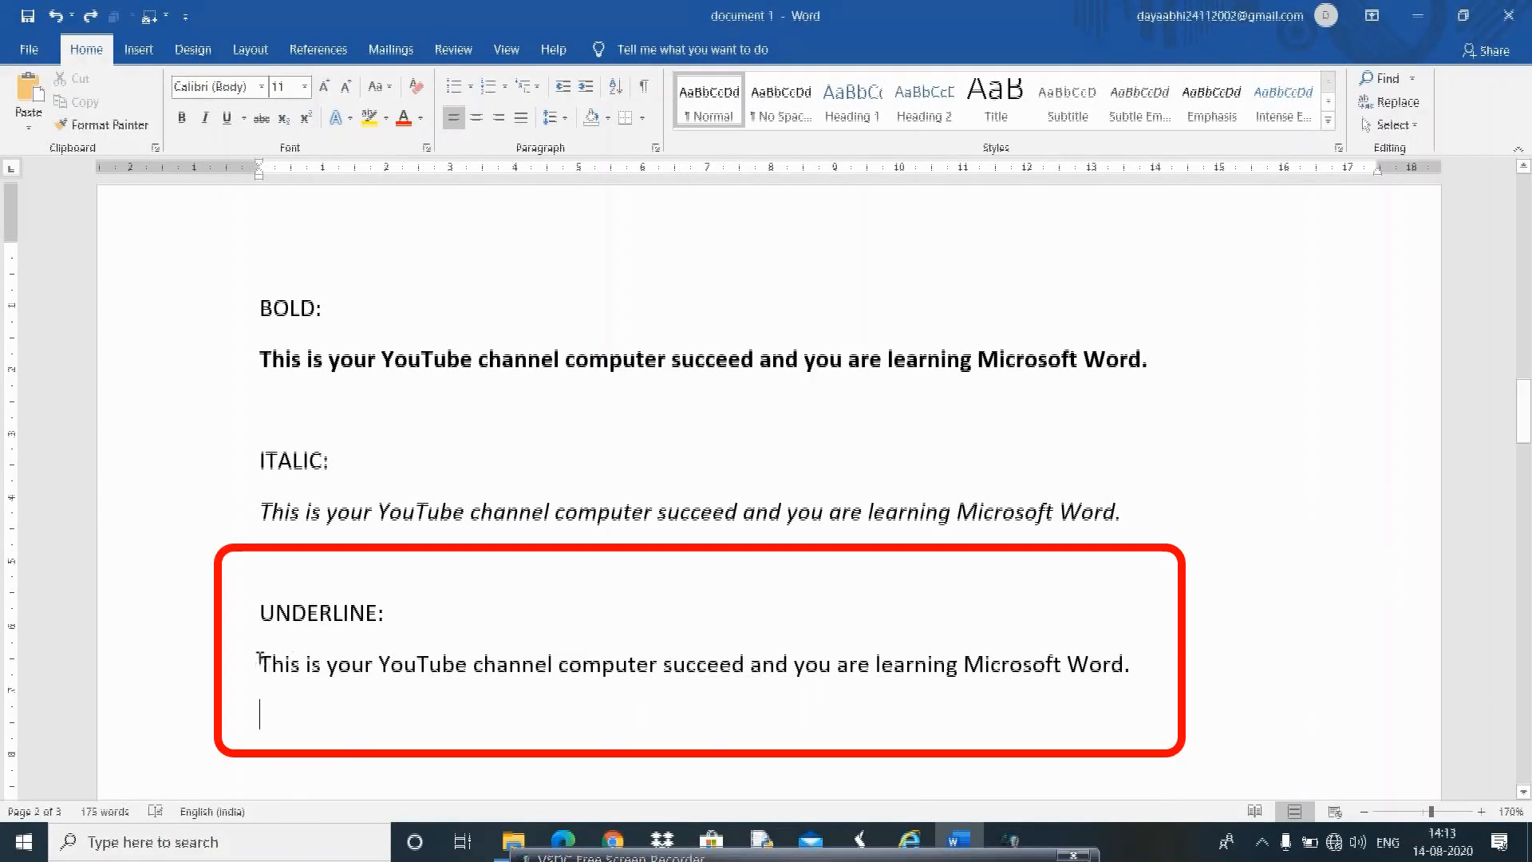
# Step: Underline the sentence under the UNDERLINE heading, leaving out its final period
pyautogui.moveTo(259, 659); pyautogui.dragTo(1116, 659)
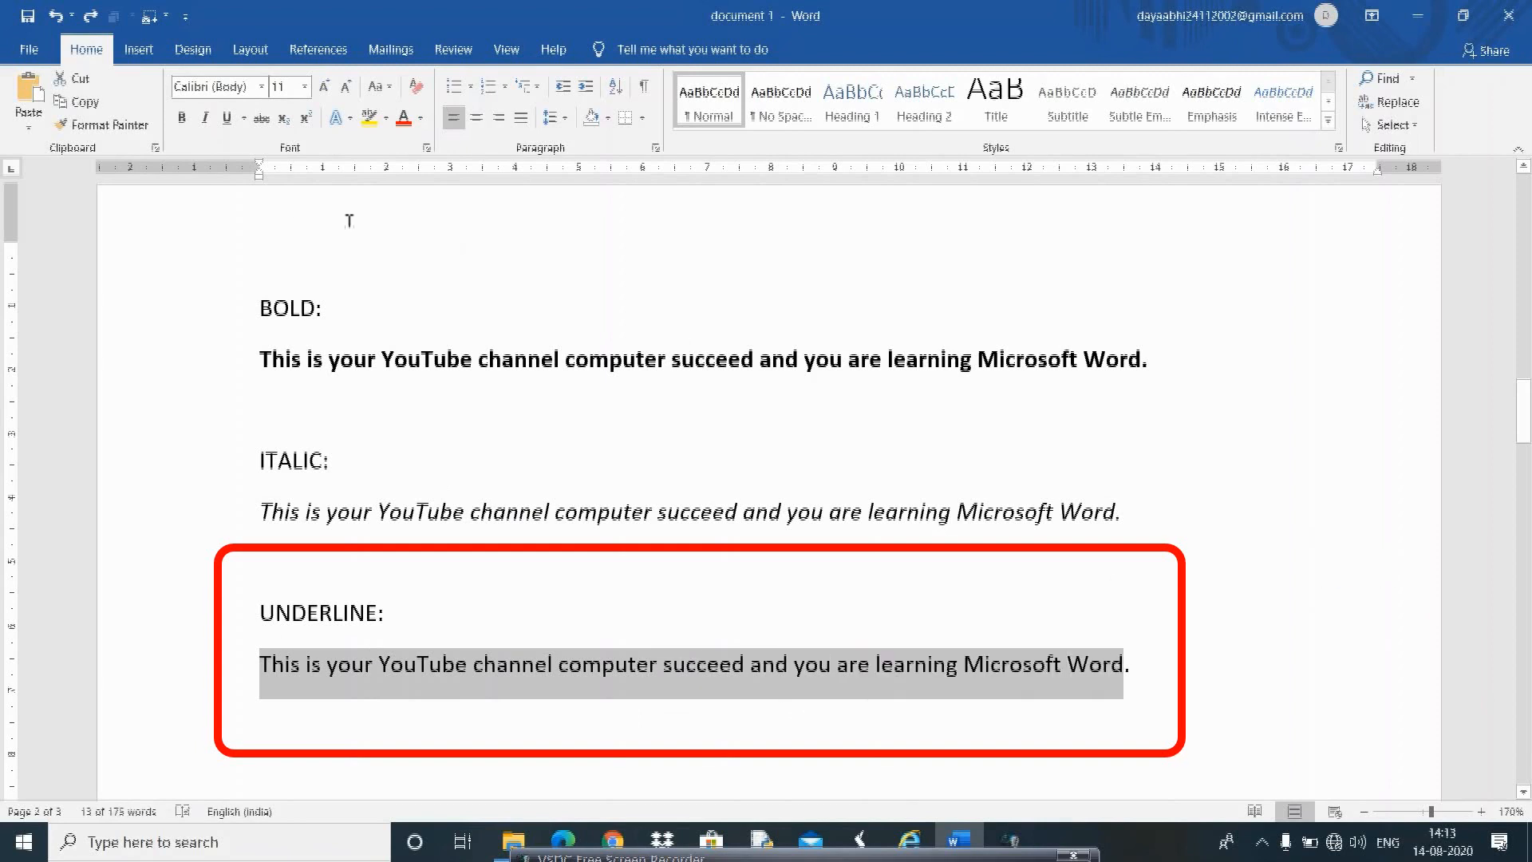
pyautogui.click(226, 118)
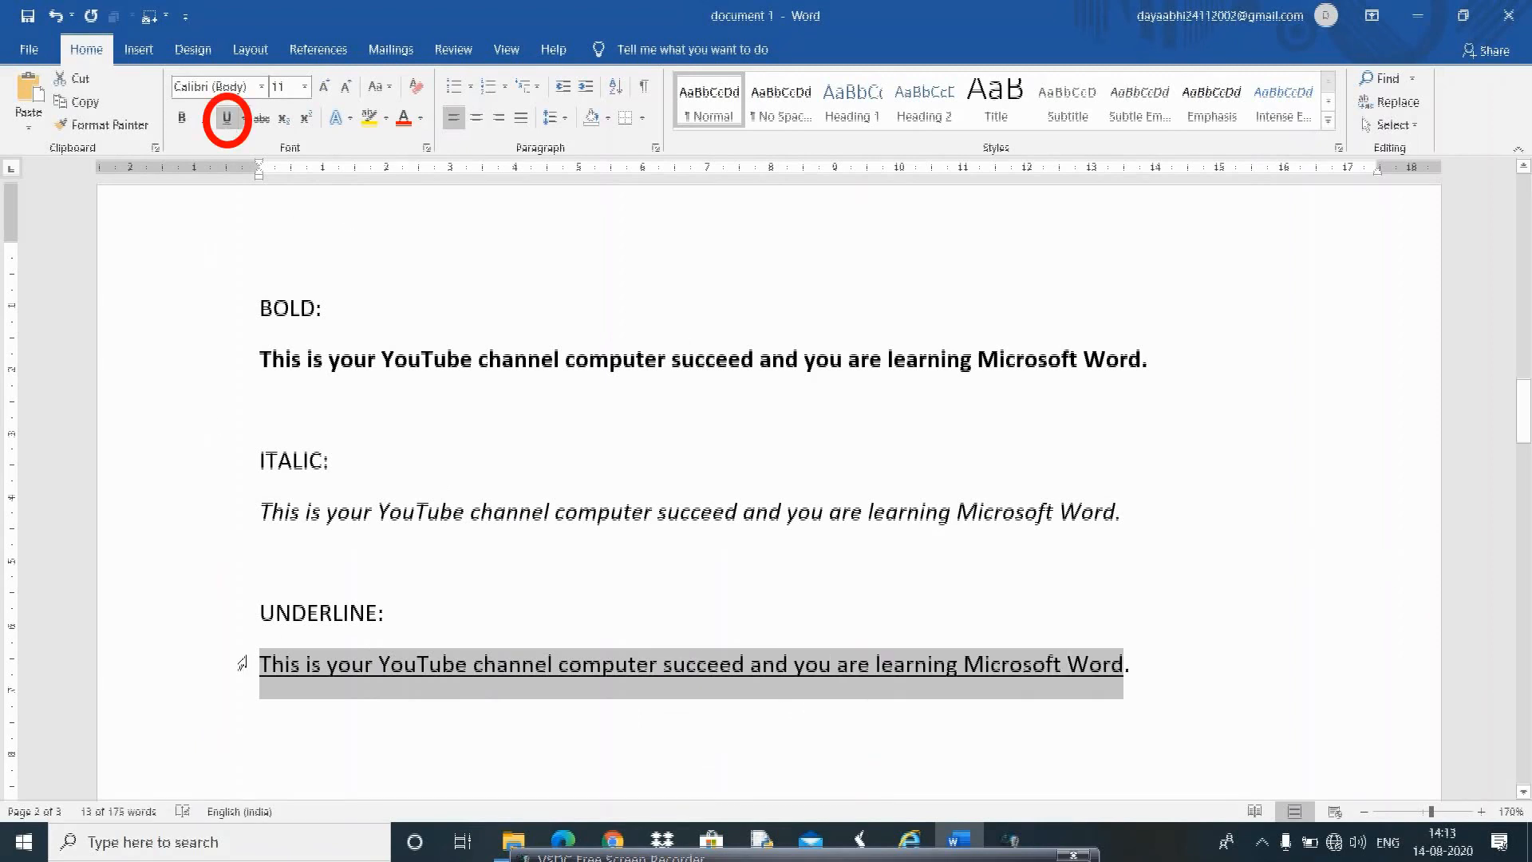
pyautogui.click(281, 722)
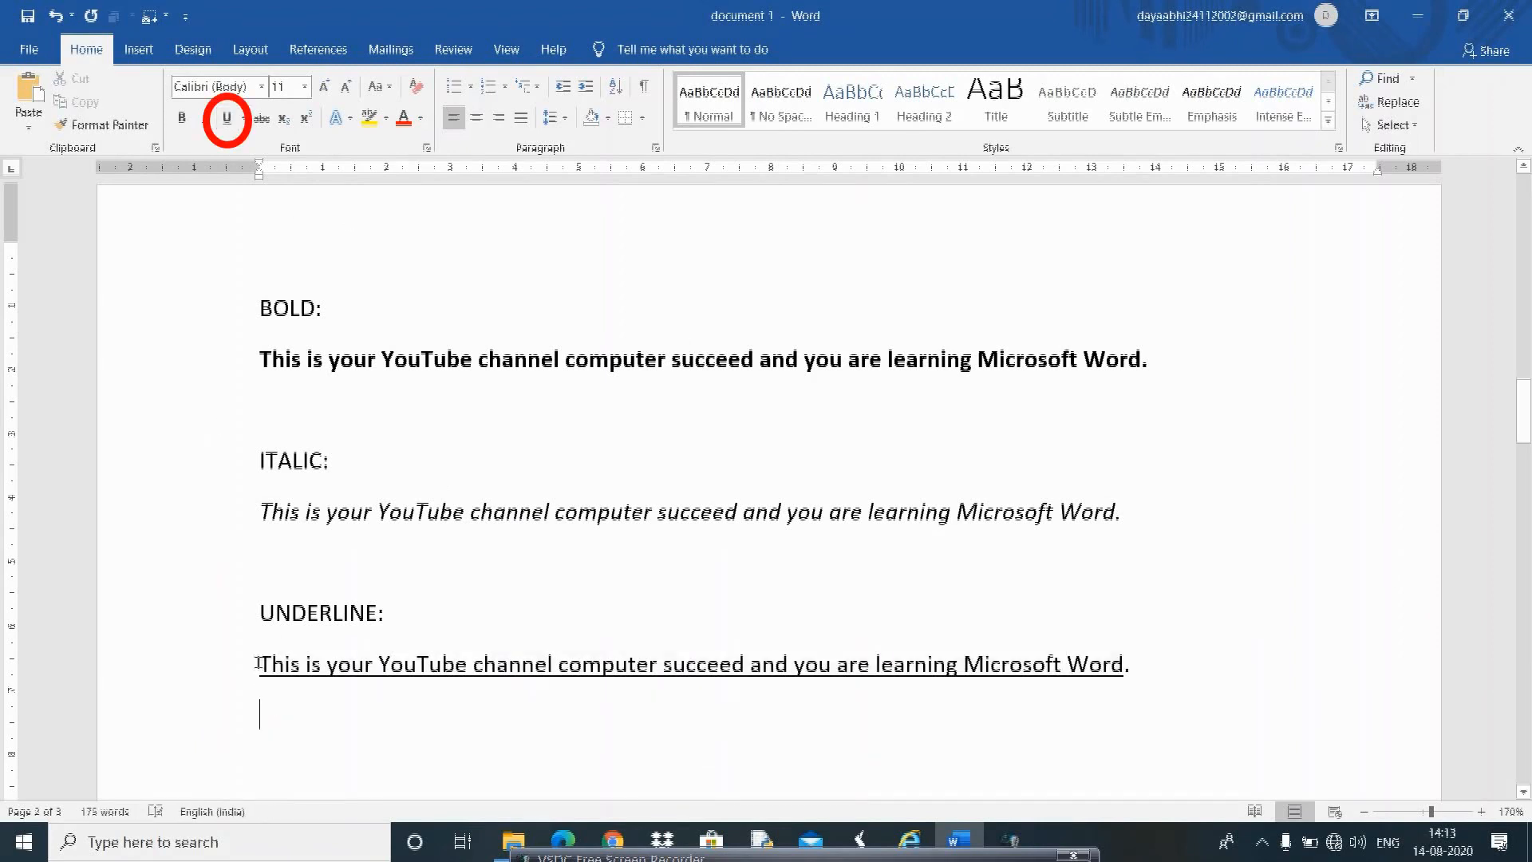
# Step: Remove the underline from the sentence under UNDERLINE and reapply it to the whole sentence
pyautogui.moveTo(261, 664); pyautogui.dragTo(1142, 662)
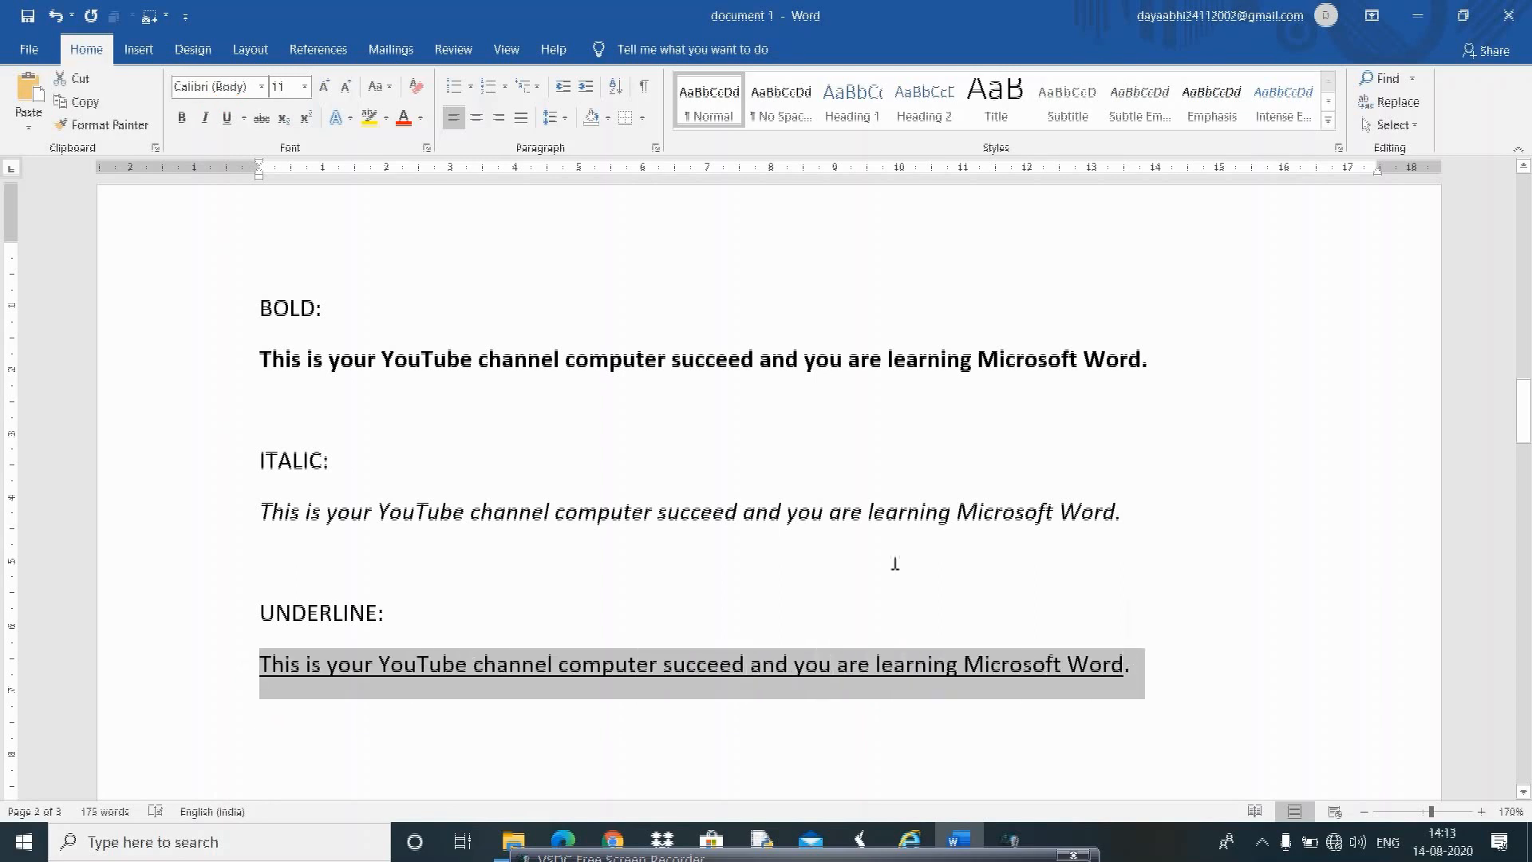
pyautogui.click(226, 120)
pyautogui.click(391, 697)
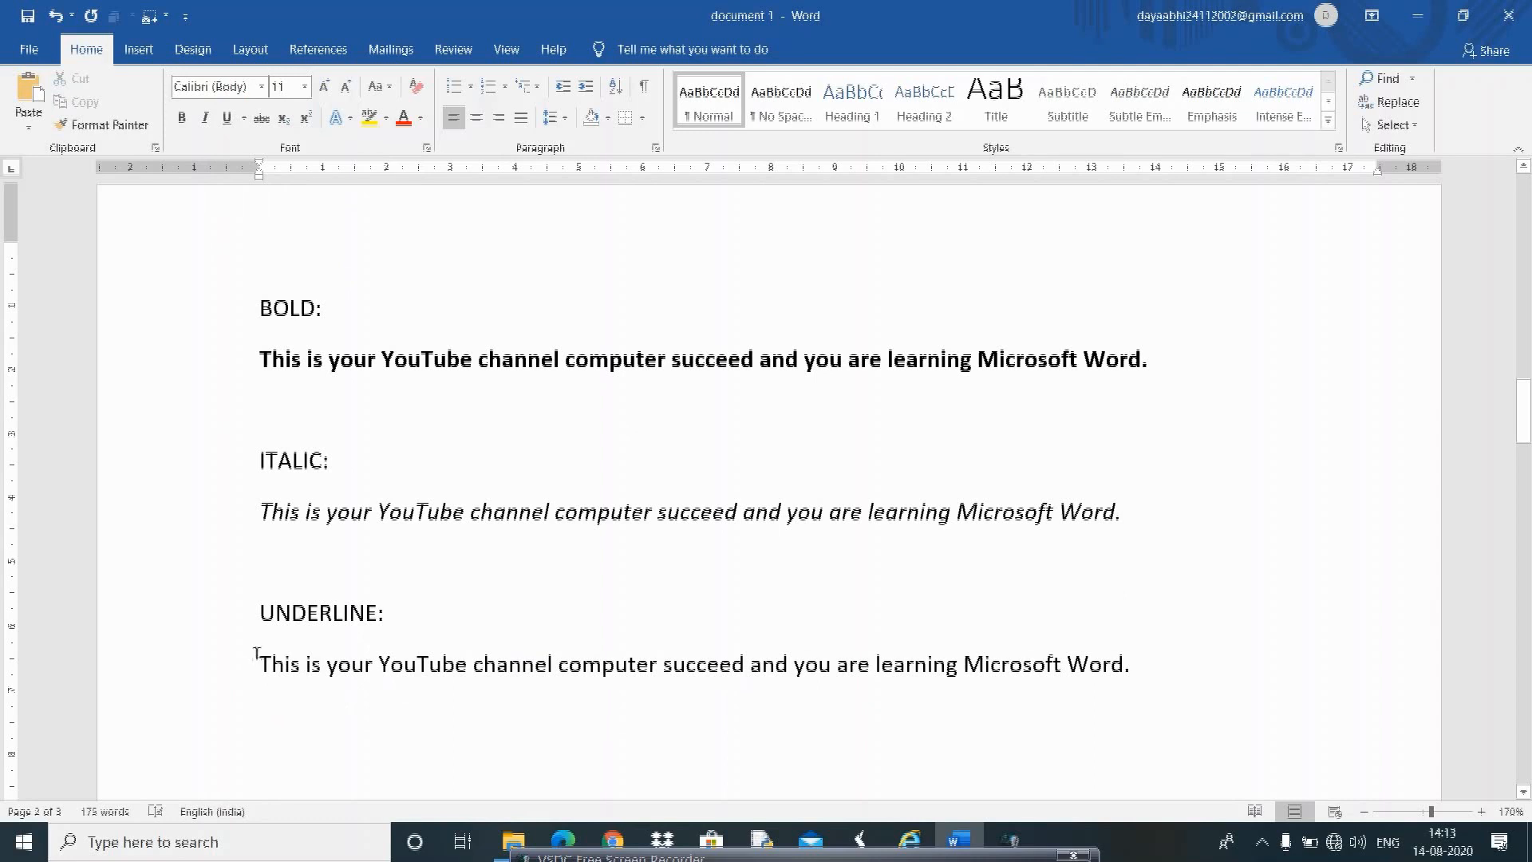
pyautogui.moveTo(257, 659); pyautogui.dragTo(1148, 661)
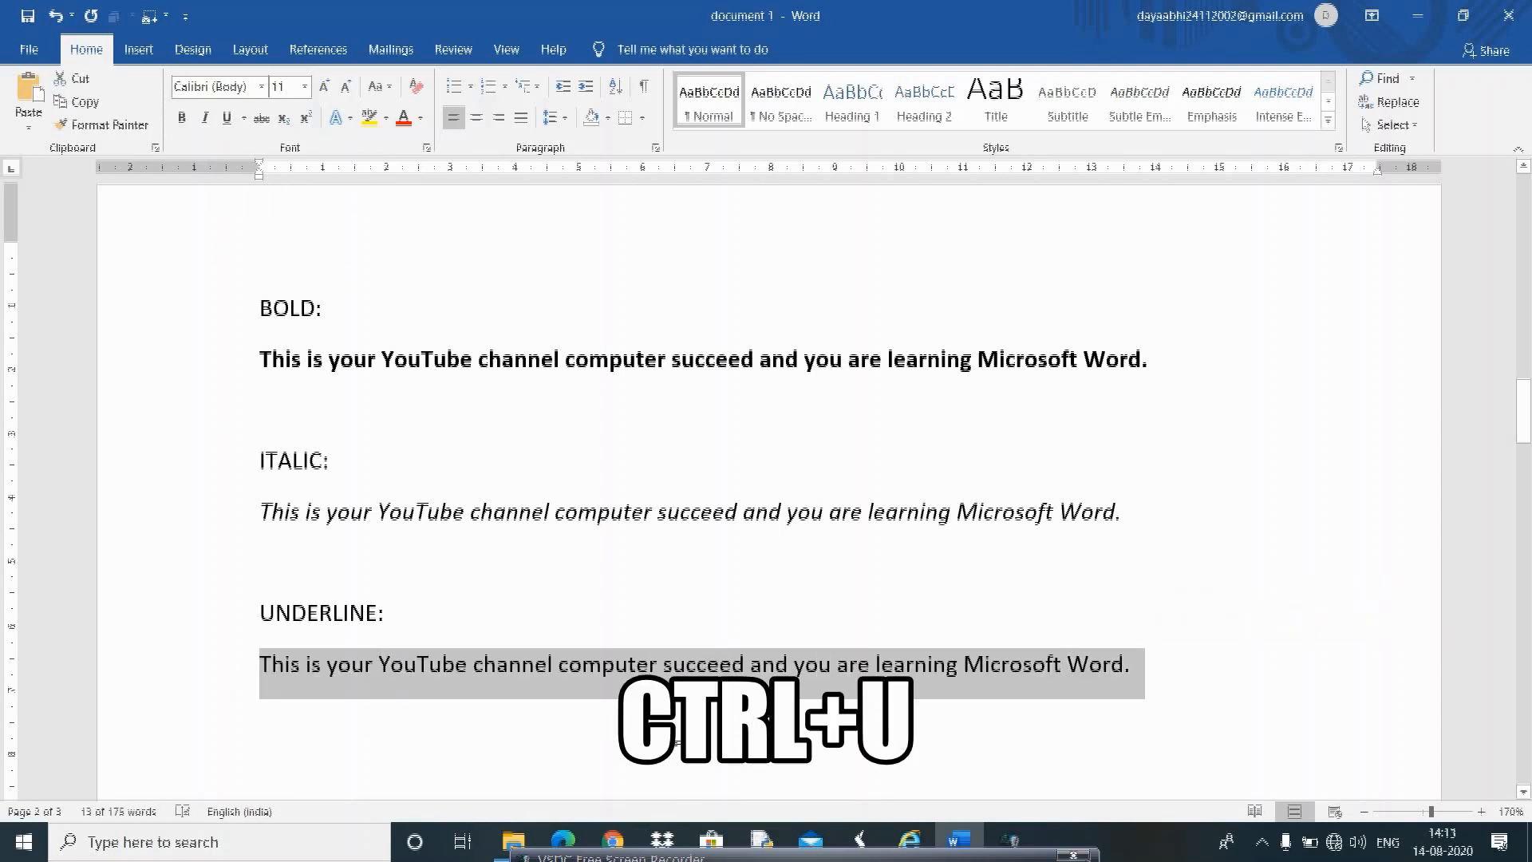
pyautogui.hotkey('ctrl', 'u')
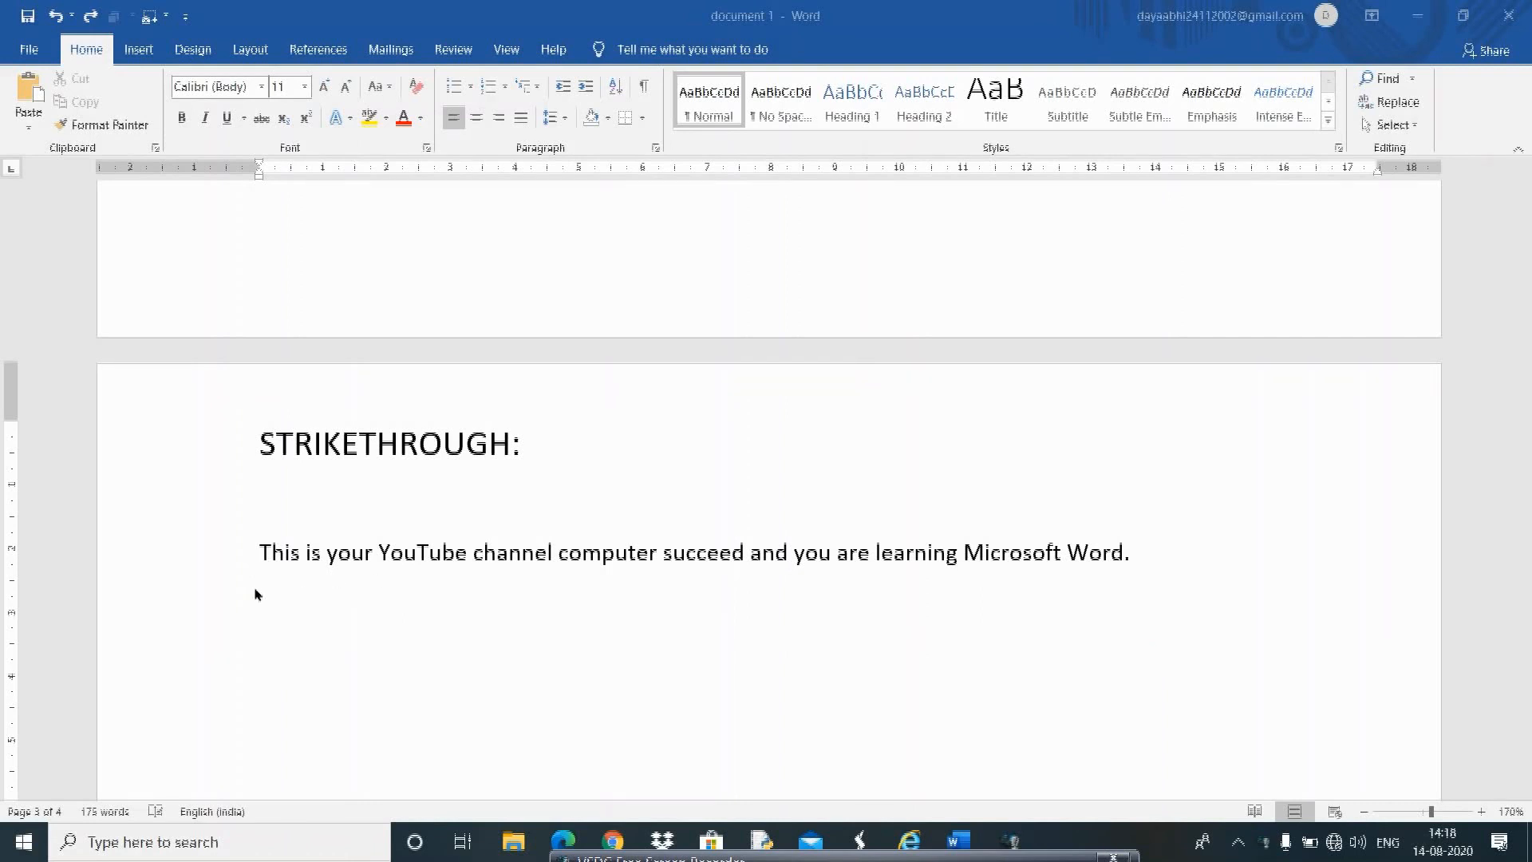
# Step: Apply strikethrough to the whole sentence under the STRIKETHROUGH heading
pyautogui.click(260, 554)
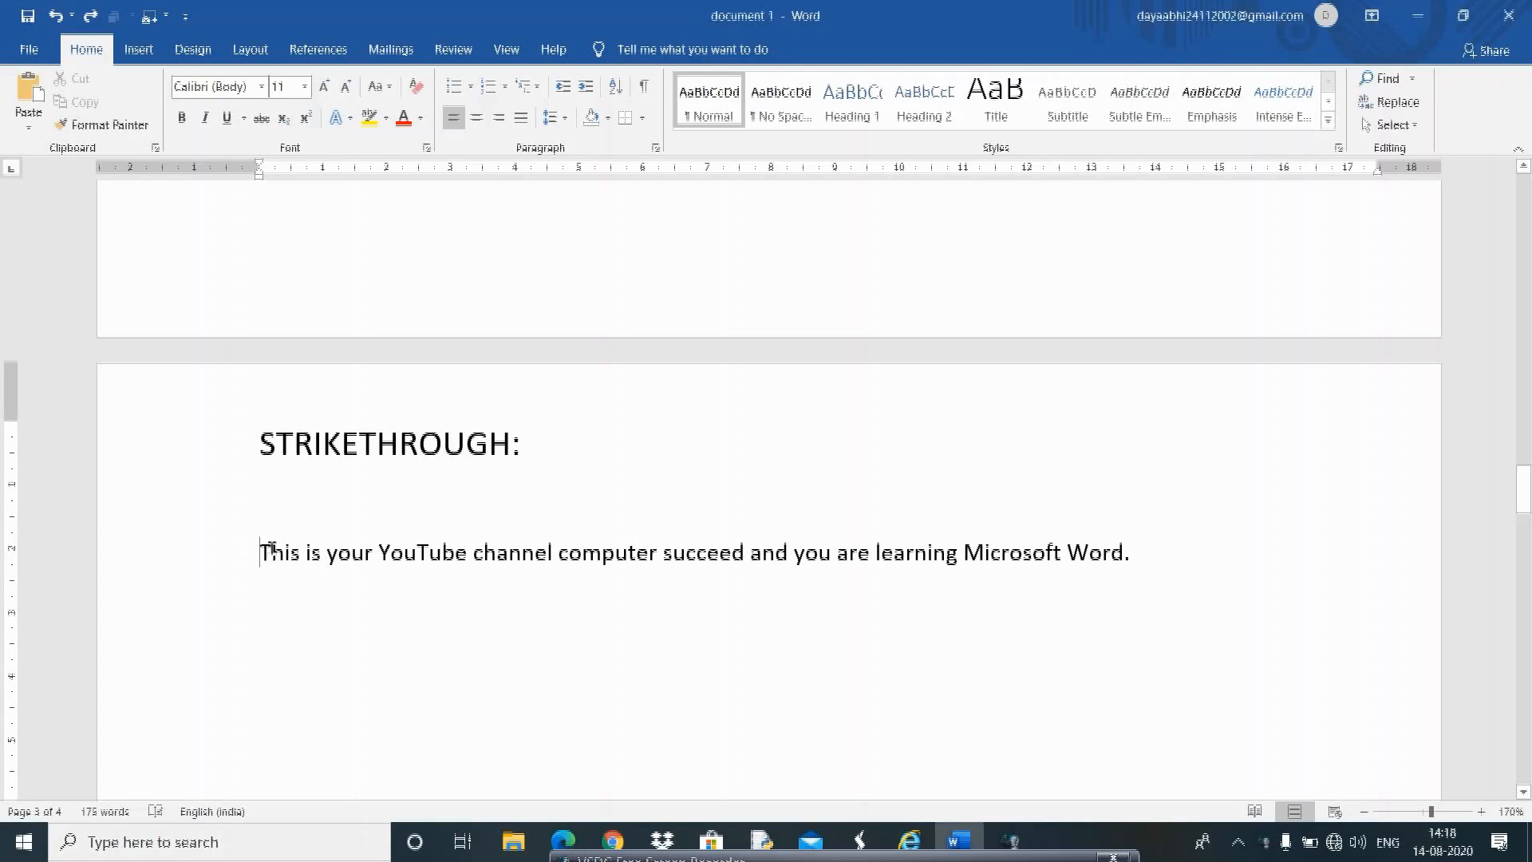
pyautogui.moveTo(264, 549); pyautogui.dragTo(1176, 540)
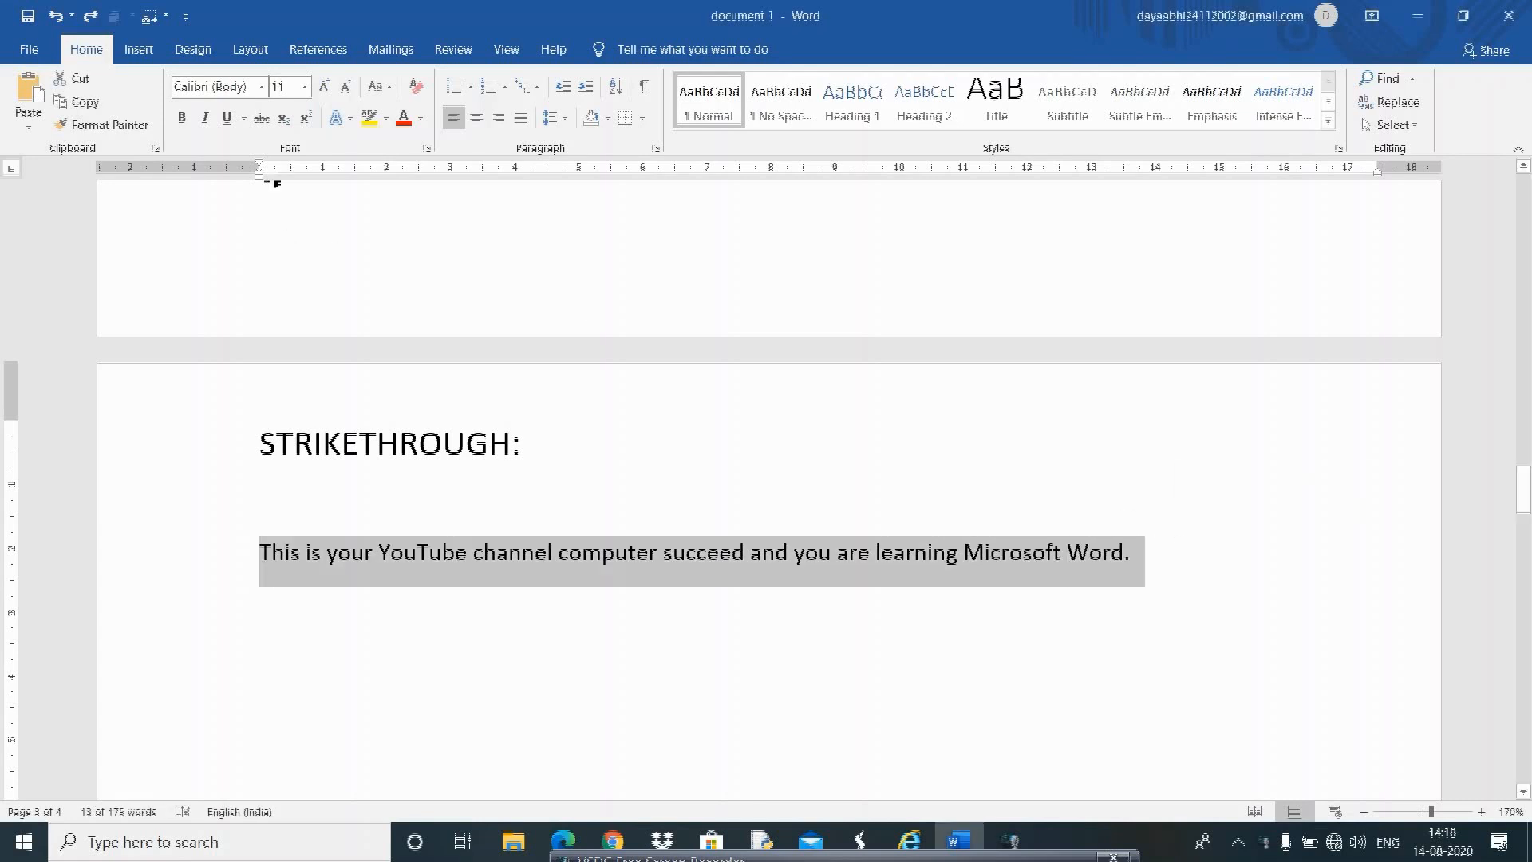
pyautogui.click(263, 120)
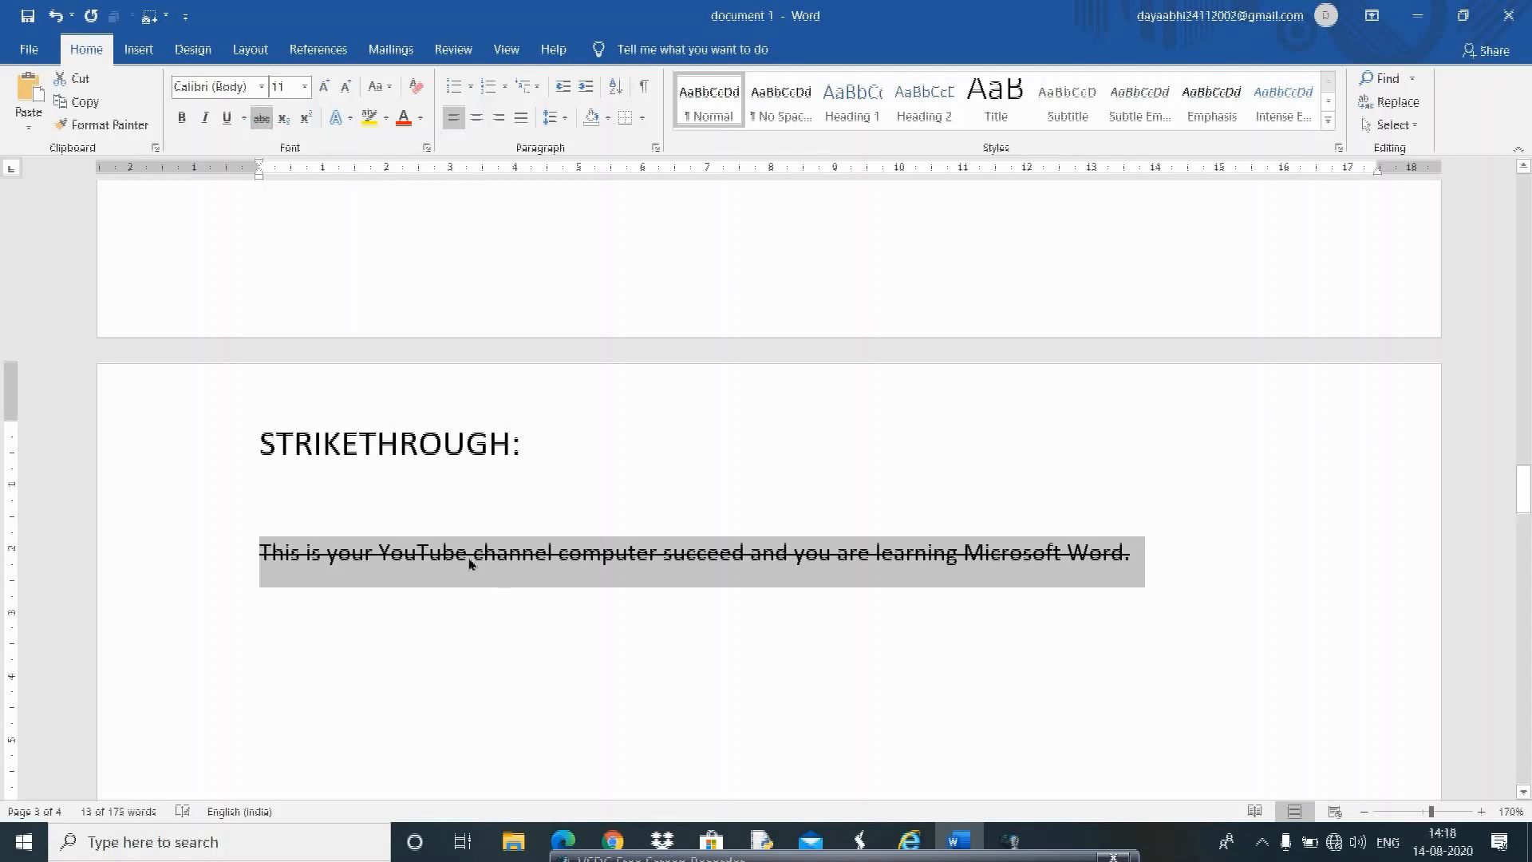
pyautogui.click(511, 611)
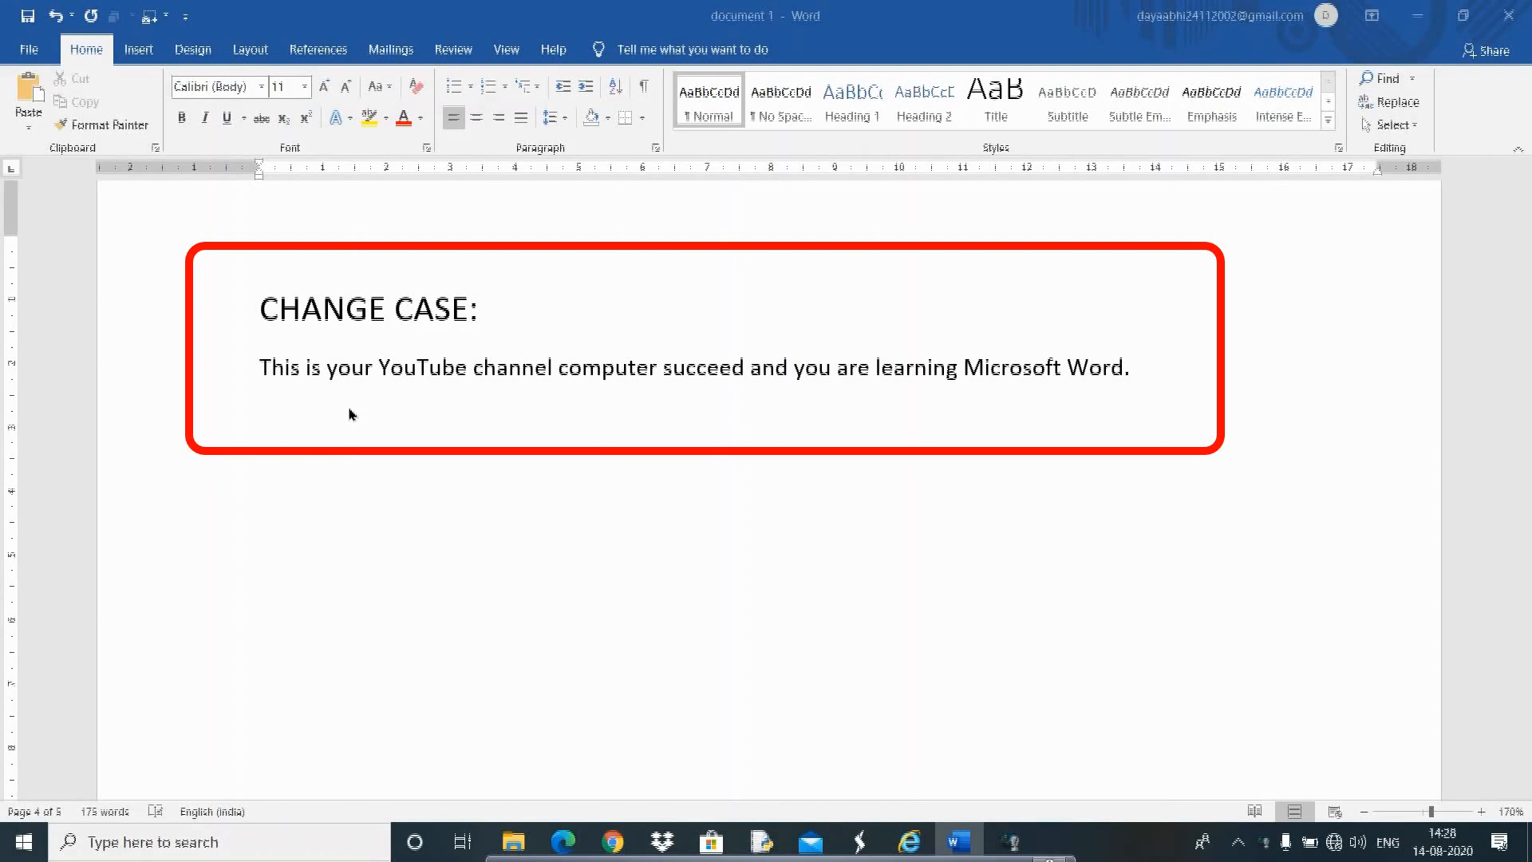
# Step: Change the sentence under the CHANGE CASE heading to UPPERCASE
pyautogui.click(259, 367)
pyautogui.moveTo(259, 367); pyautogui.dragTo(1112, 369)
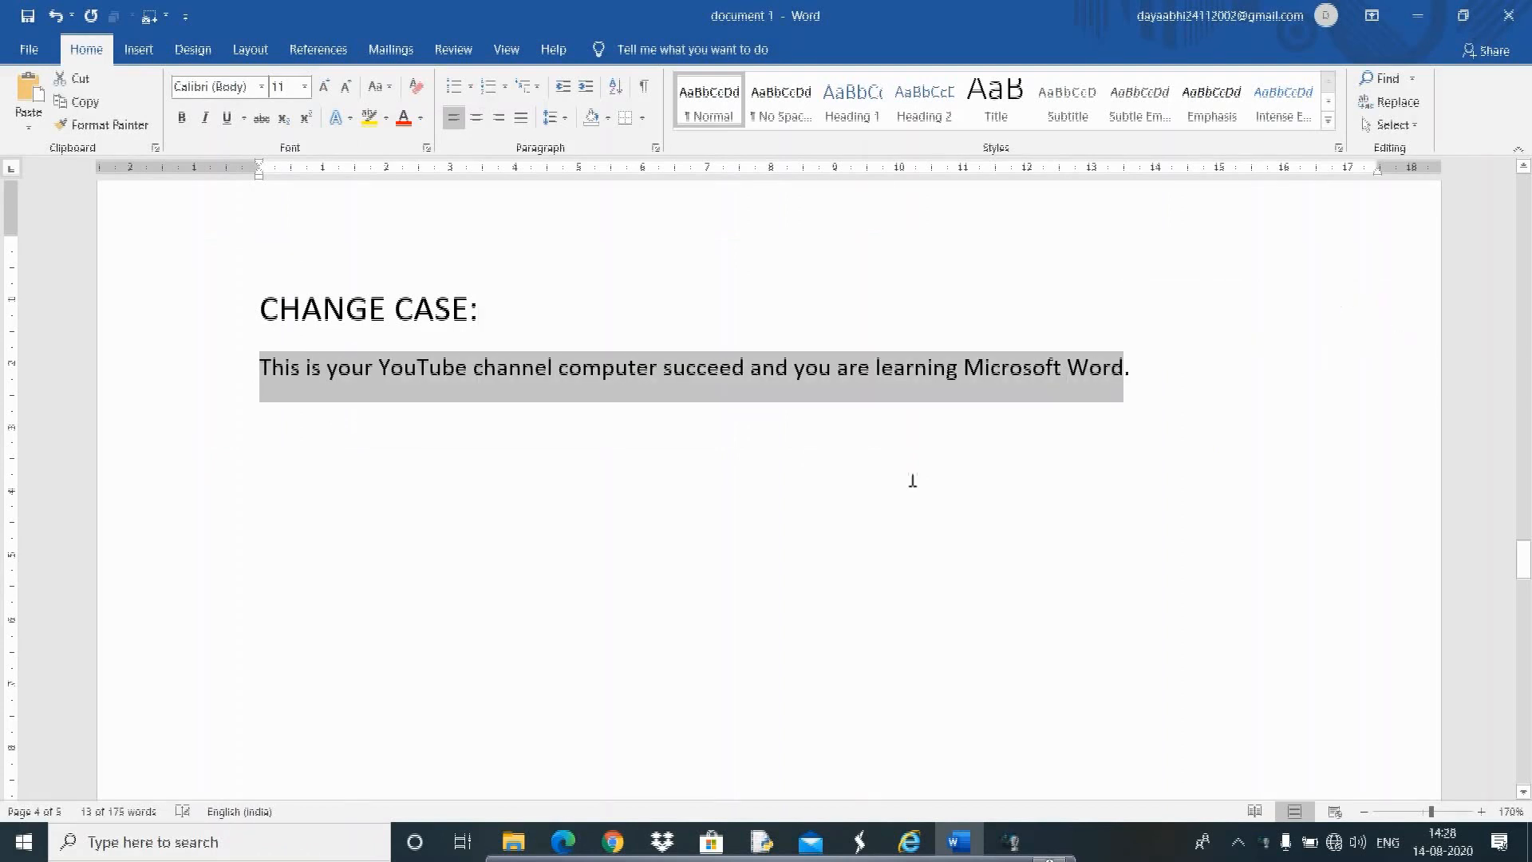
pyautogui.click(390, 90)
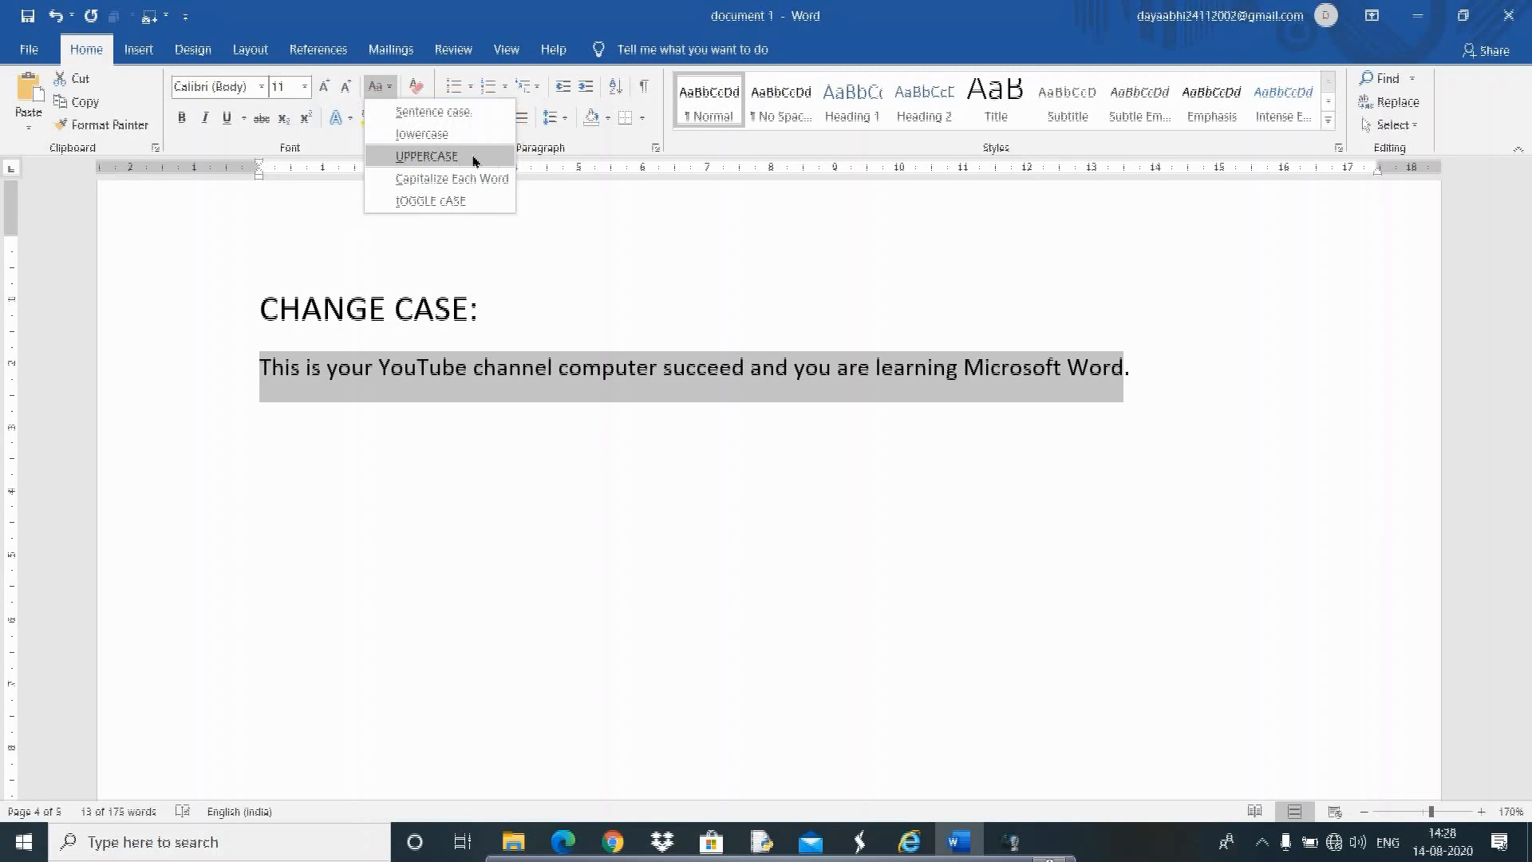
pyautogui.click(474, 161)
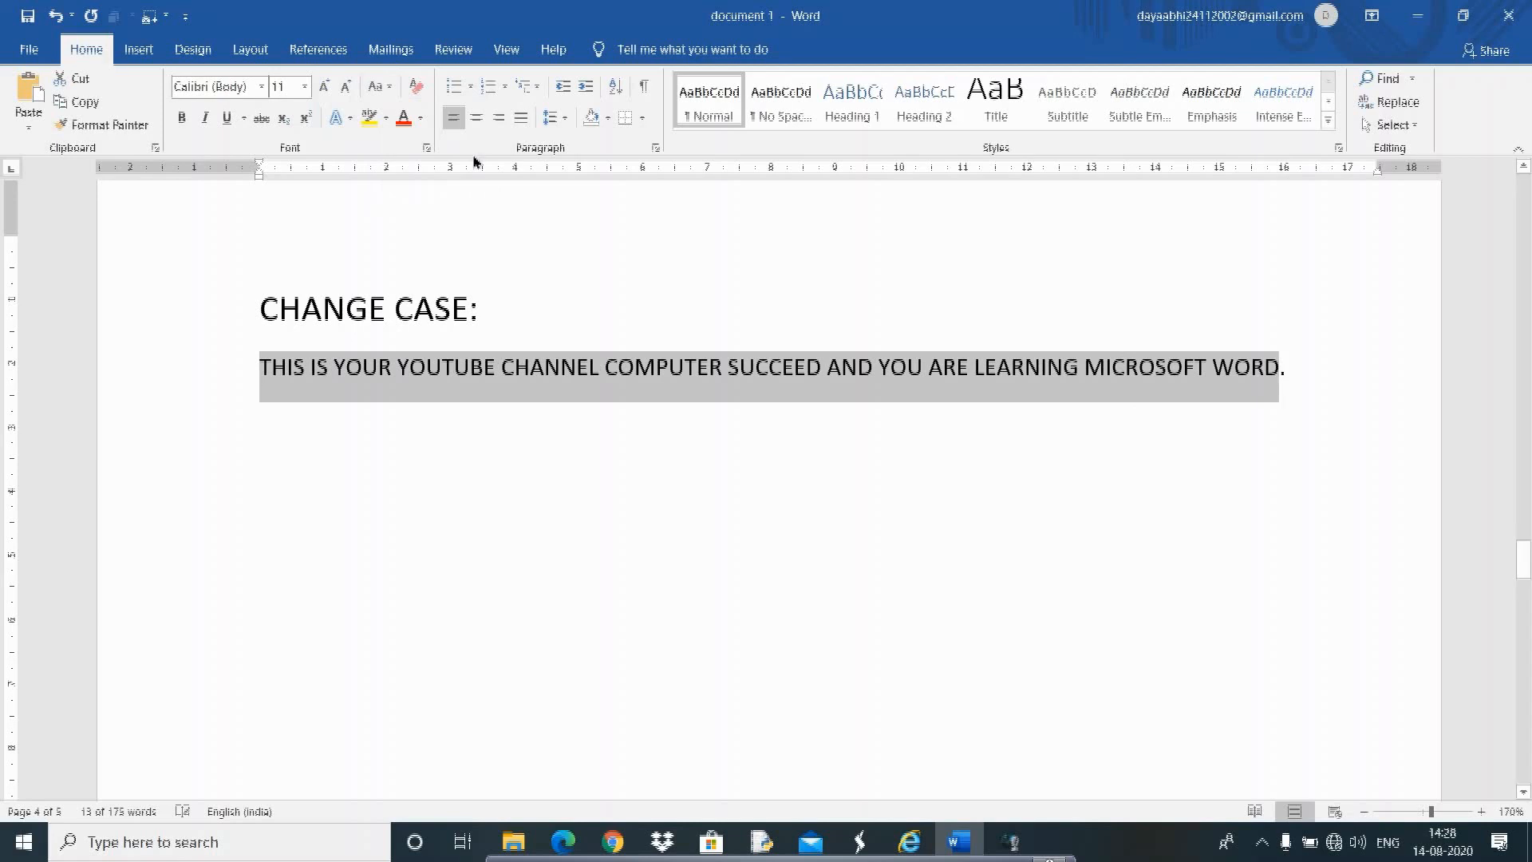
pyautogui.click(450, 439)
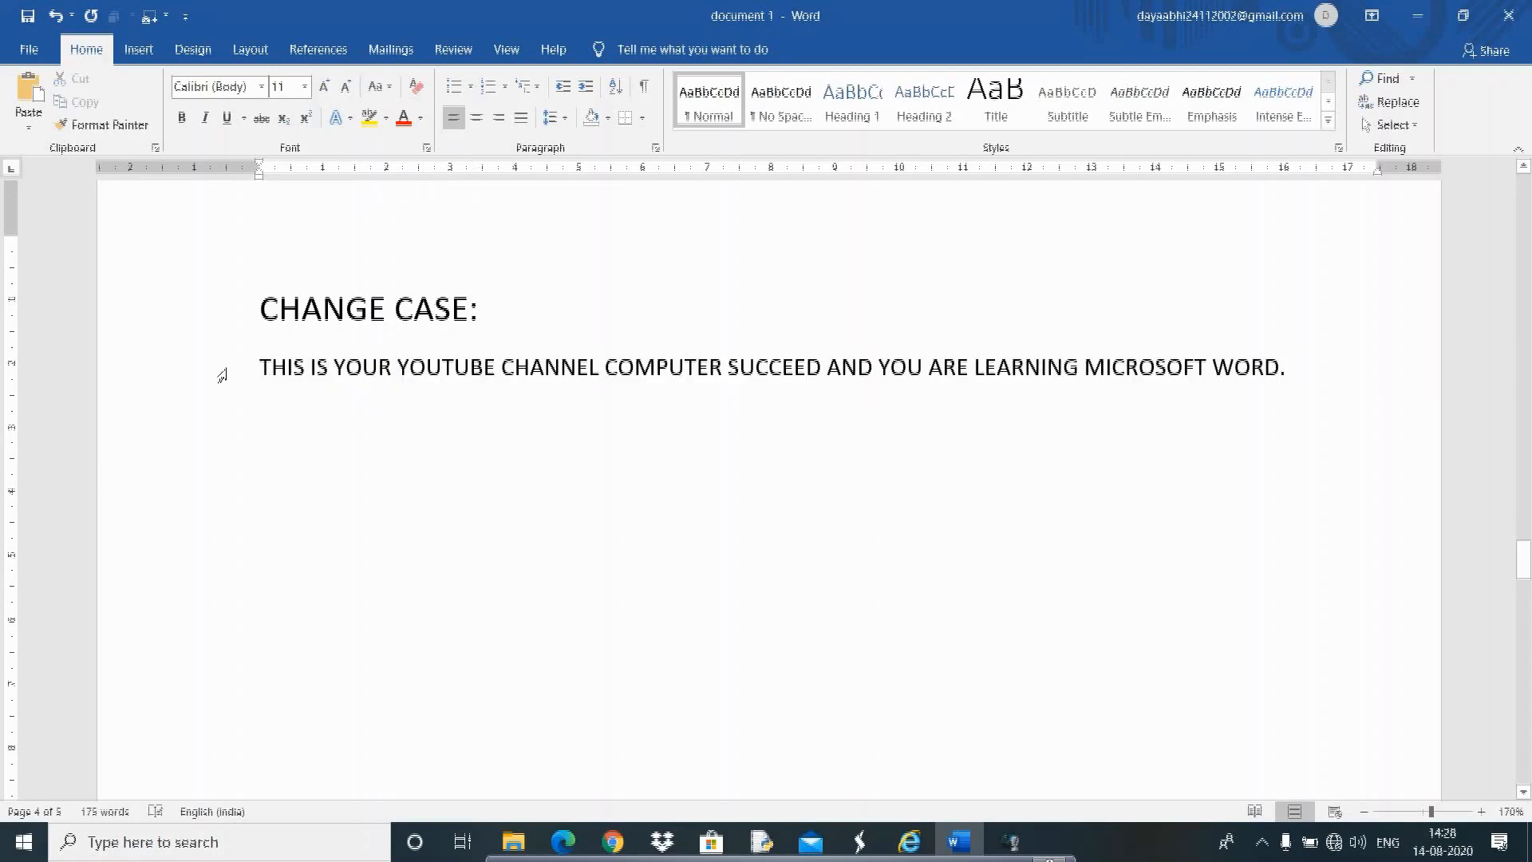
# Step: Change the case of the sentence under CHANGE CASE to Capitalize Each Word
pyautogui.click(257, 366)
pyautogui.moveTo(257, 365); pyautogui.dragTo(1273, 383)
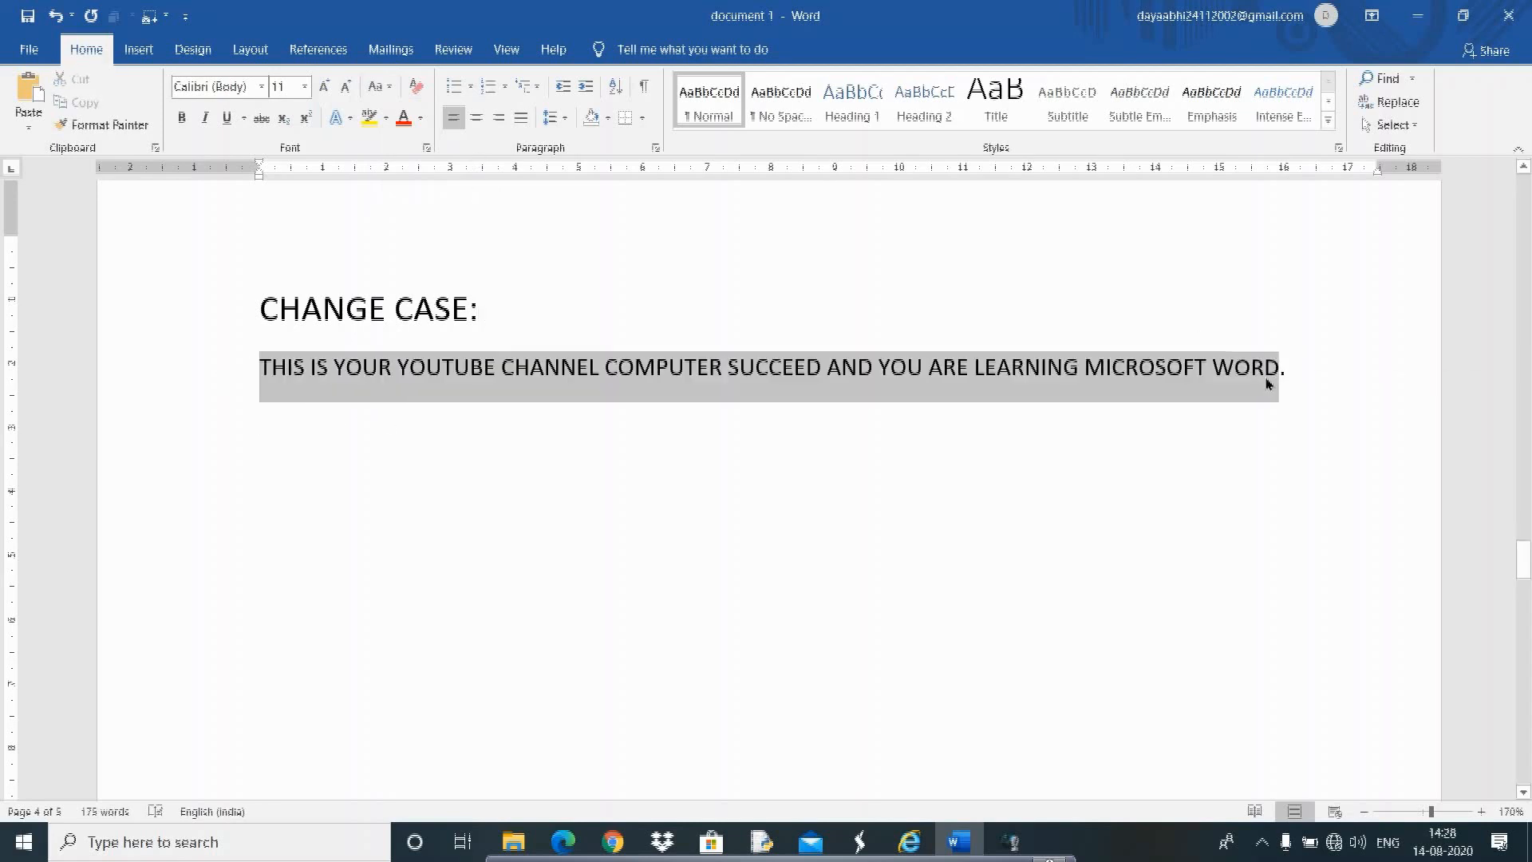
pyautogui.click(377, 86)
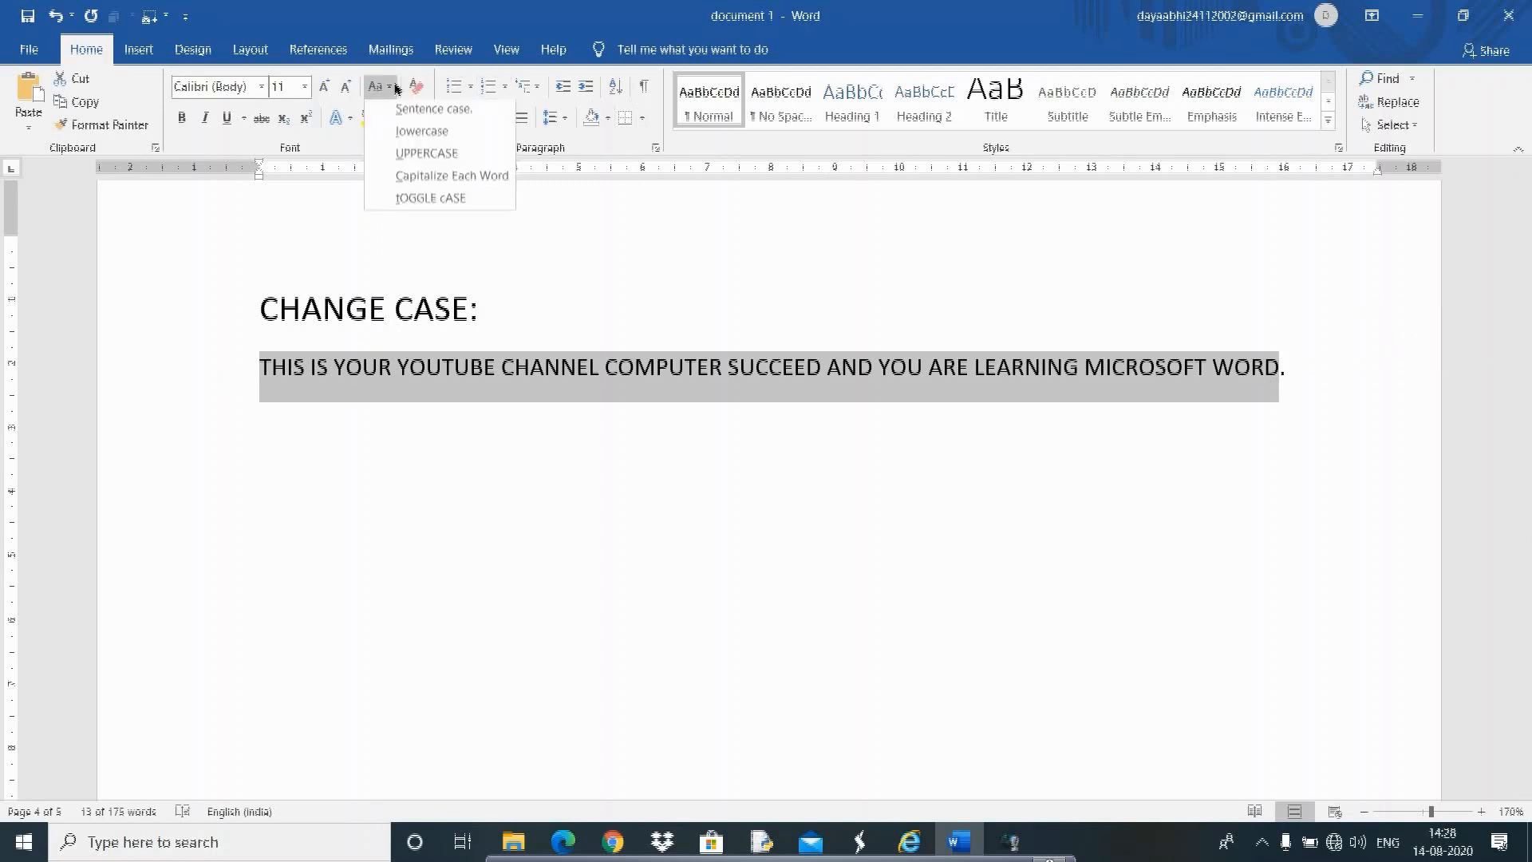
pyautogui.click(421, 178)
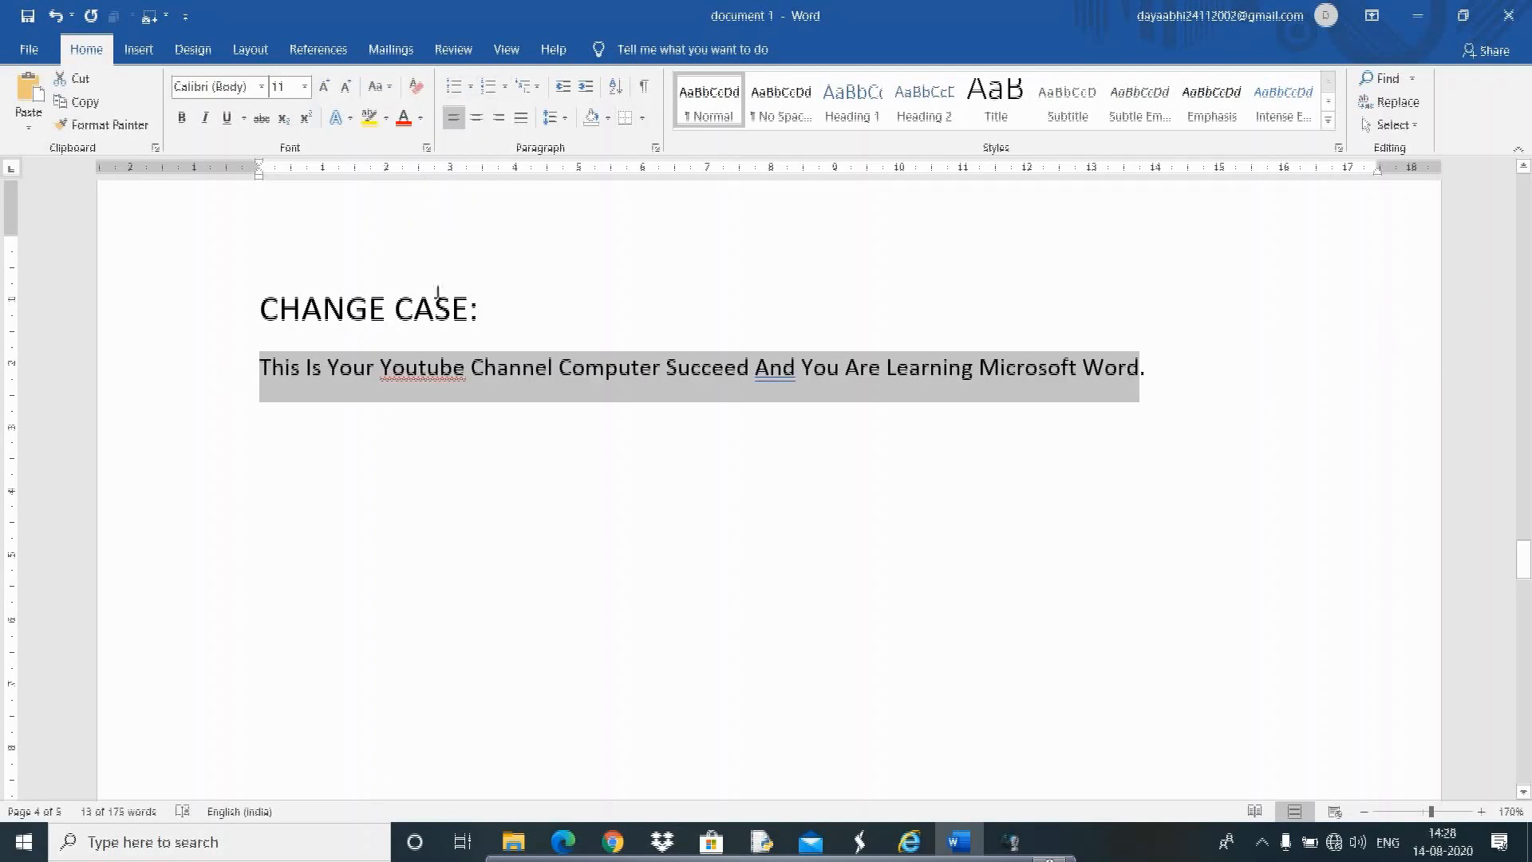
pyautogui.click(547, 446)
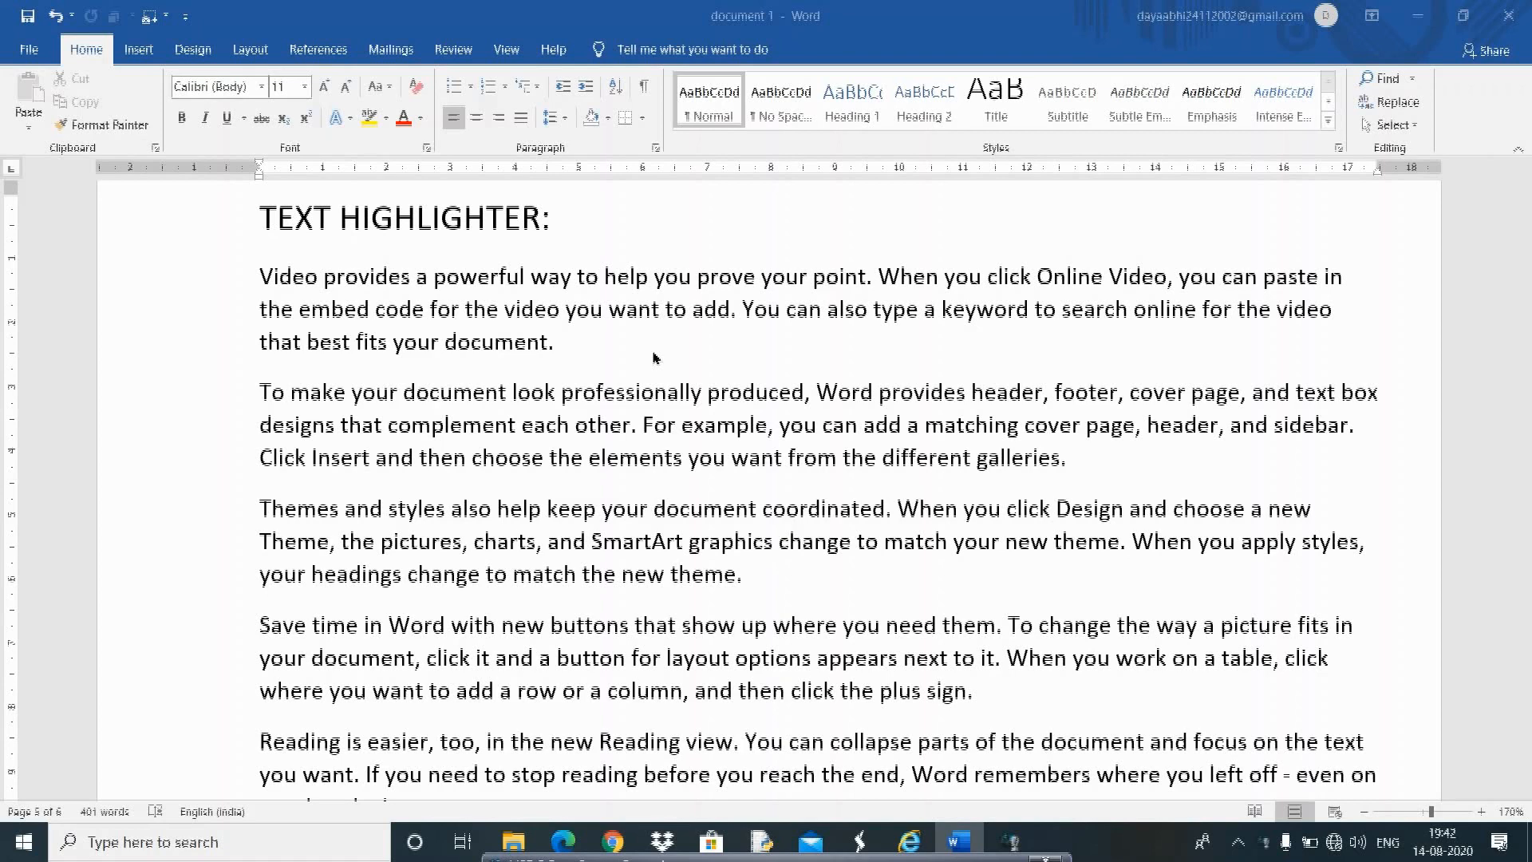
# Step: Highlight the whole first paragraph under the TEXT HIGHLIGHTER heading in green
pyautogui.moveTo(256, 273); pyautogui.dragTo(567, 352)
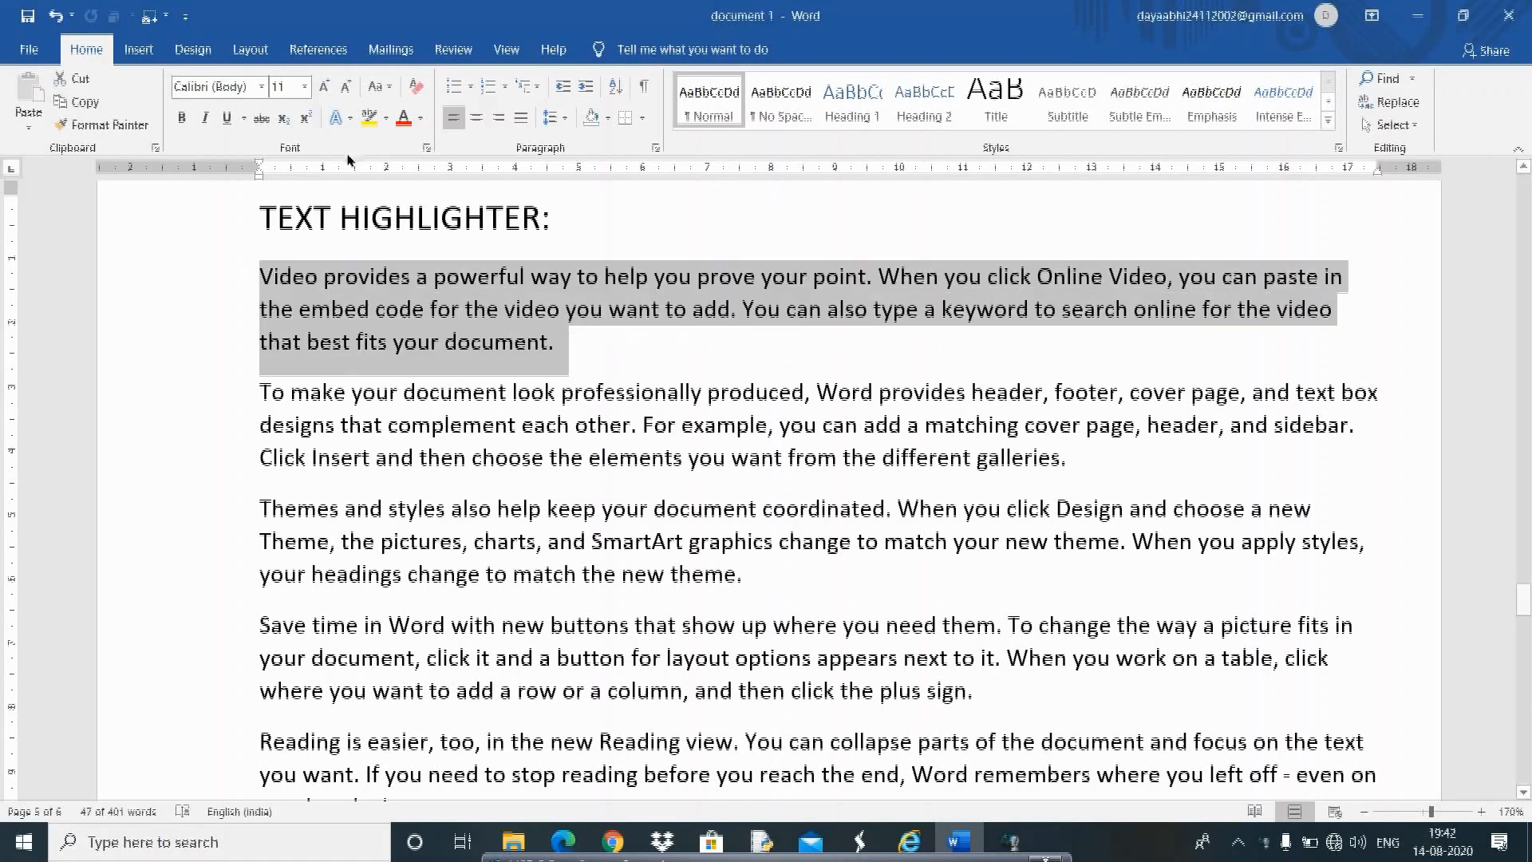
pyautogui.click(387, 119)
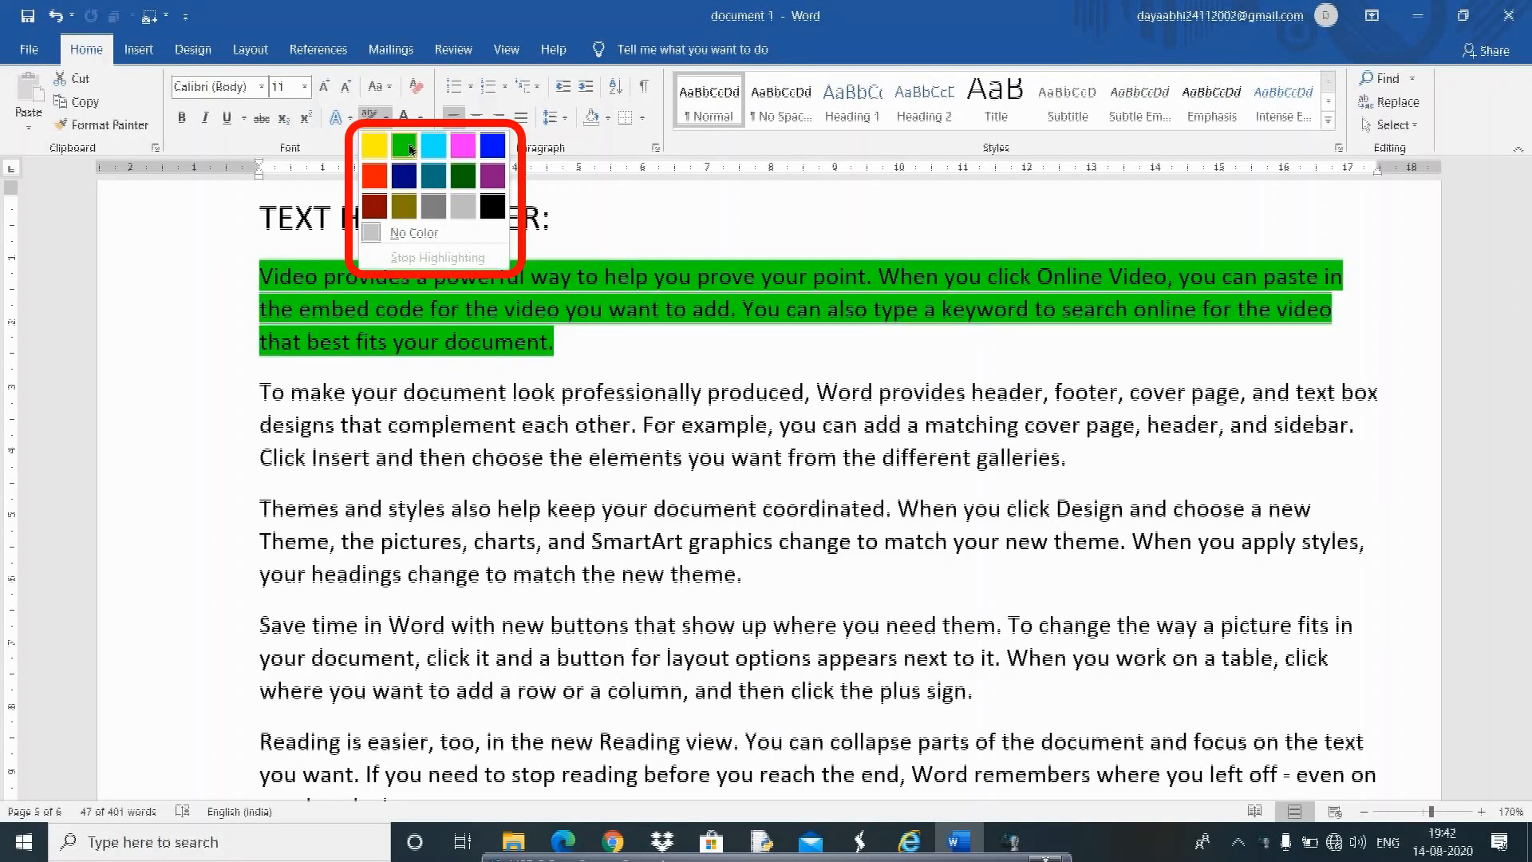
pyautogui.click(410, 148)
pyautogui.click(575, 356)
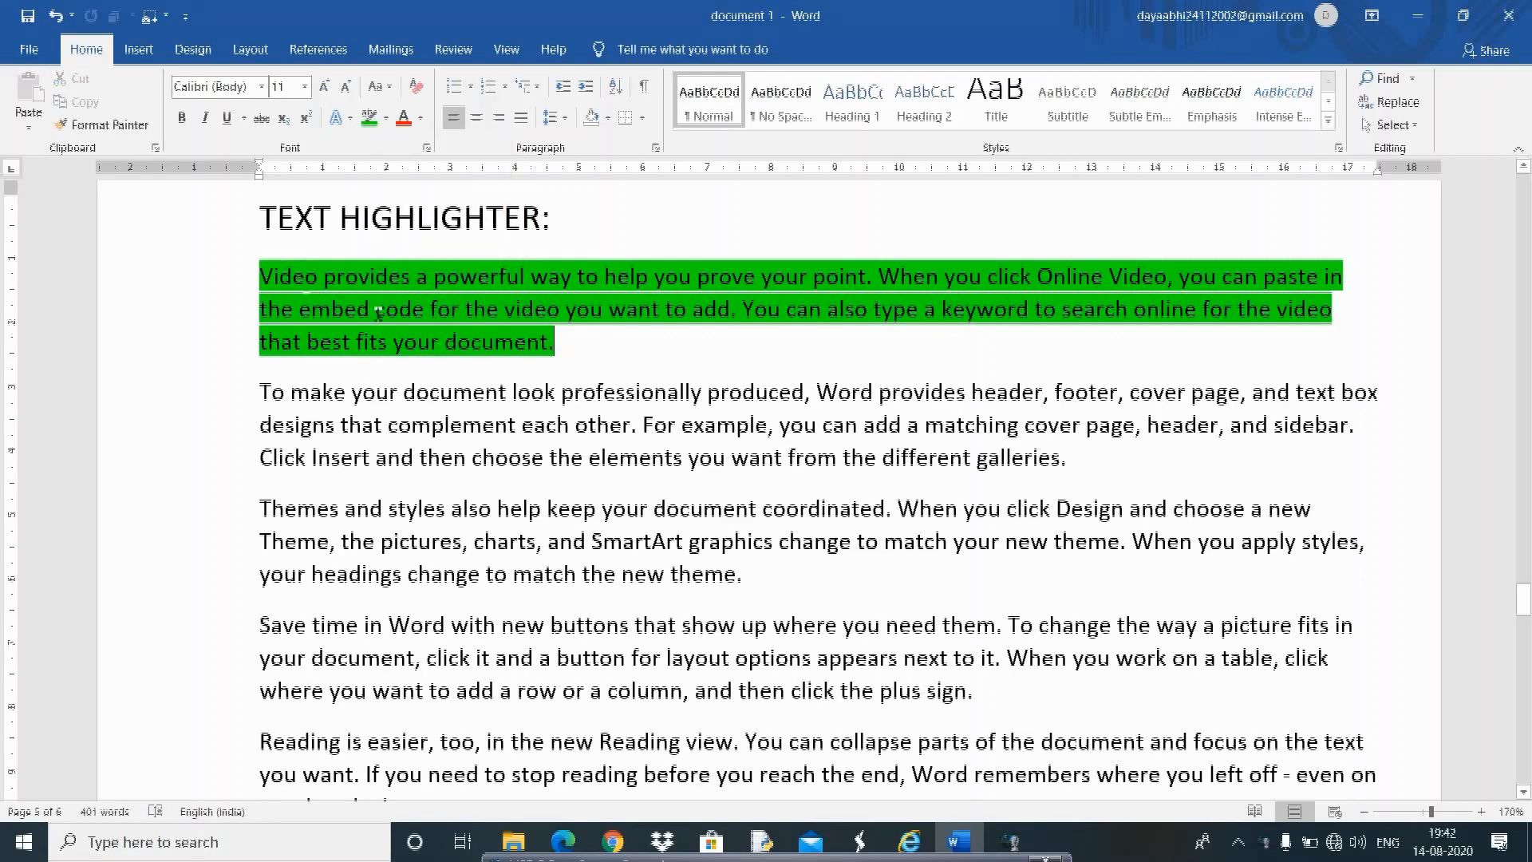
# Step: Remove the highlight from the first paragraph under TEXT HIGHLIGHTER by setting it to No Color
pyautogui.moveTo(259, 272); pyautogui.dragTo(563, 345)
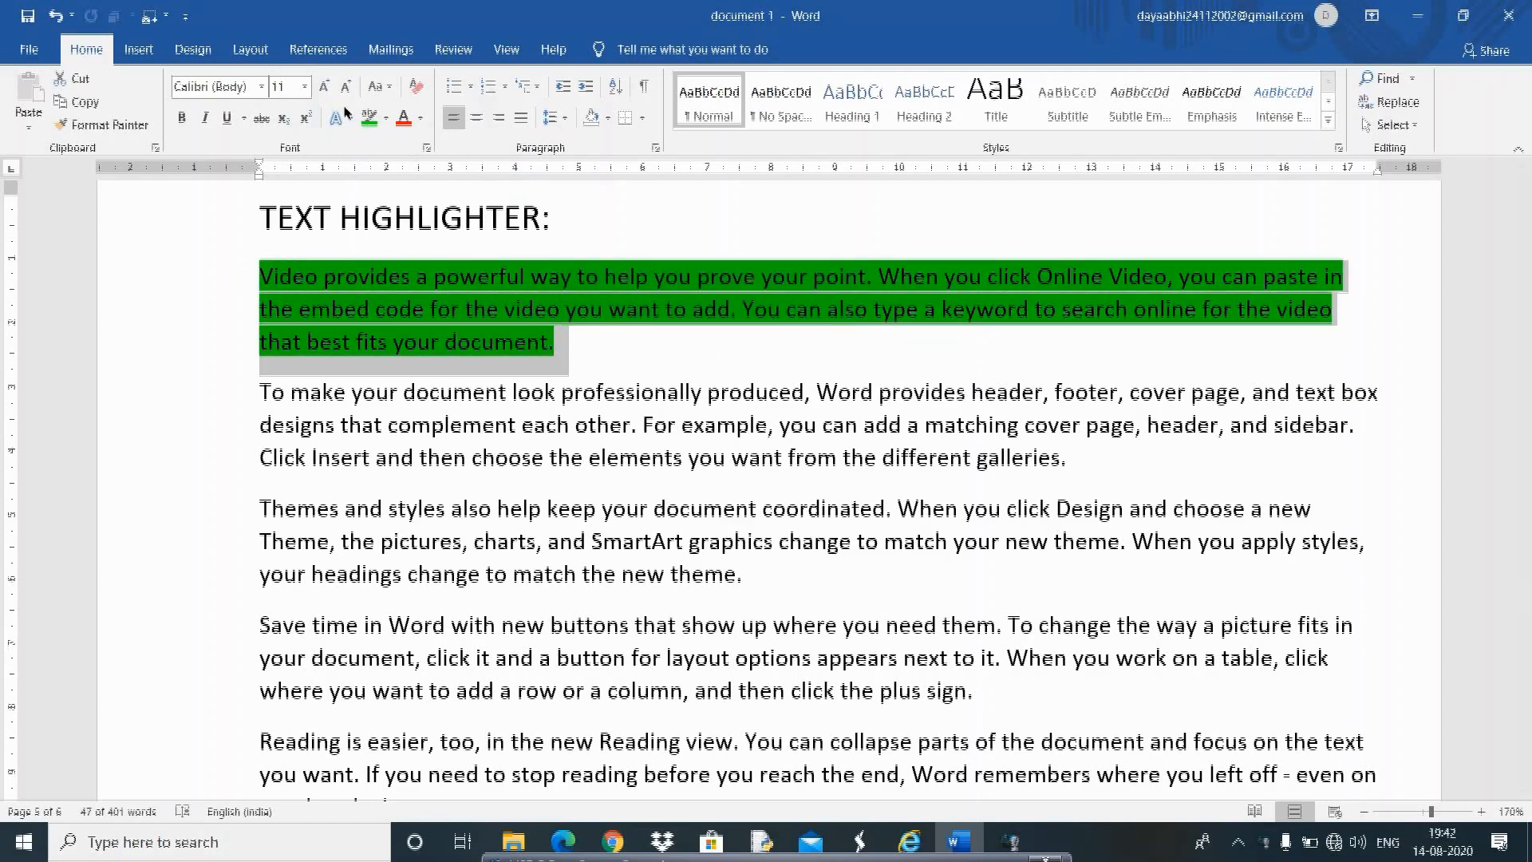
pyautogui.click(385, 119)
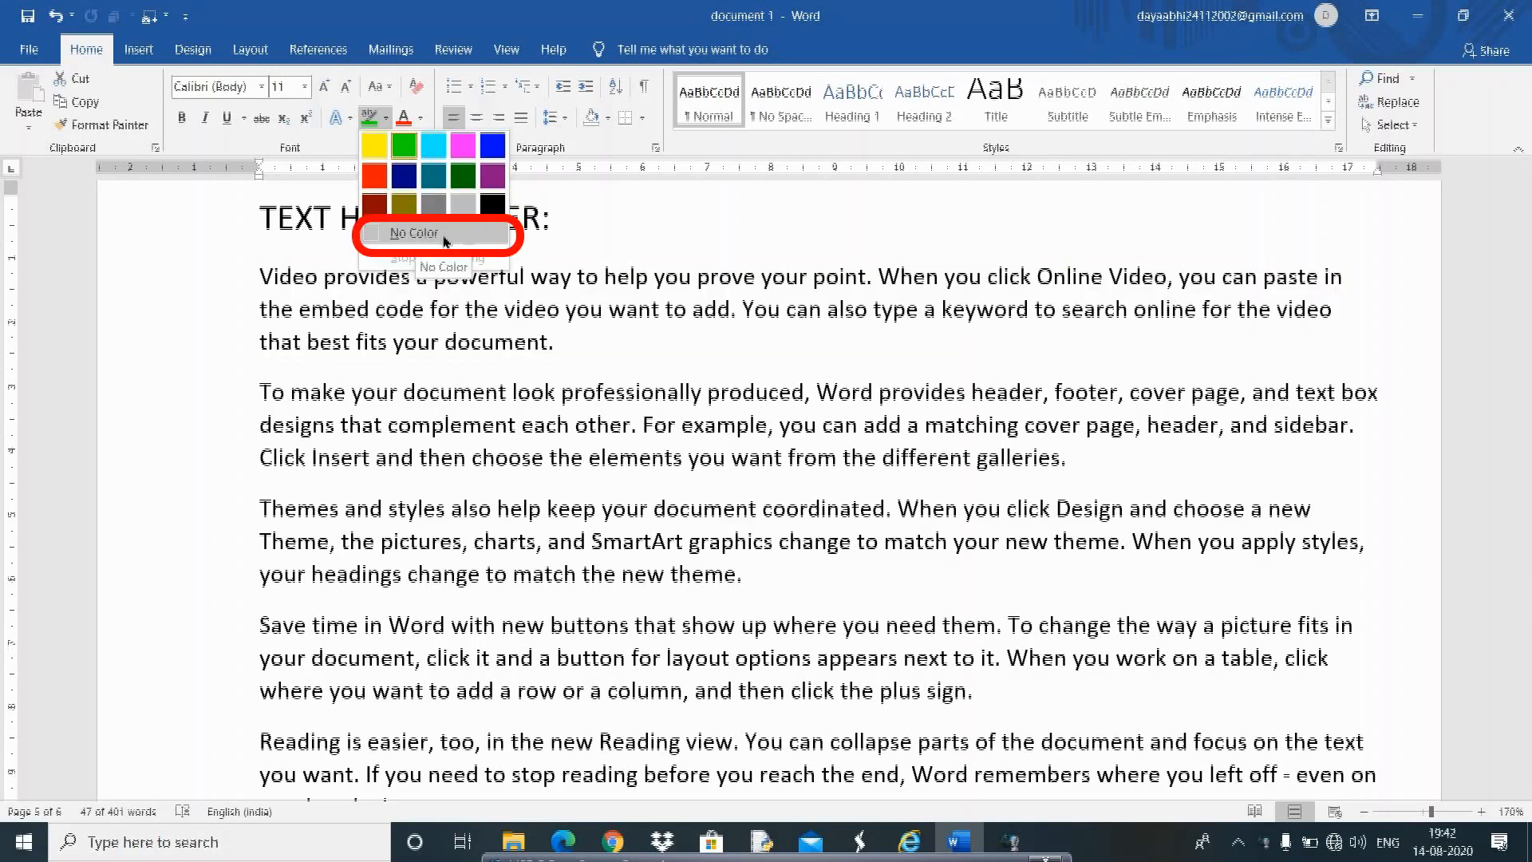
pyautogui.click(468, 235)
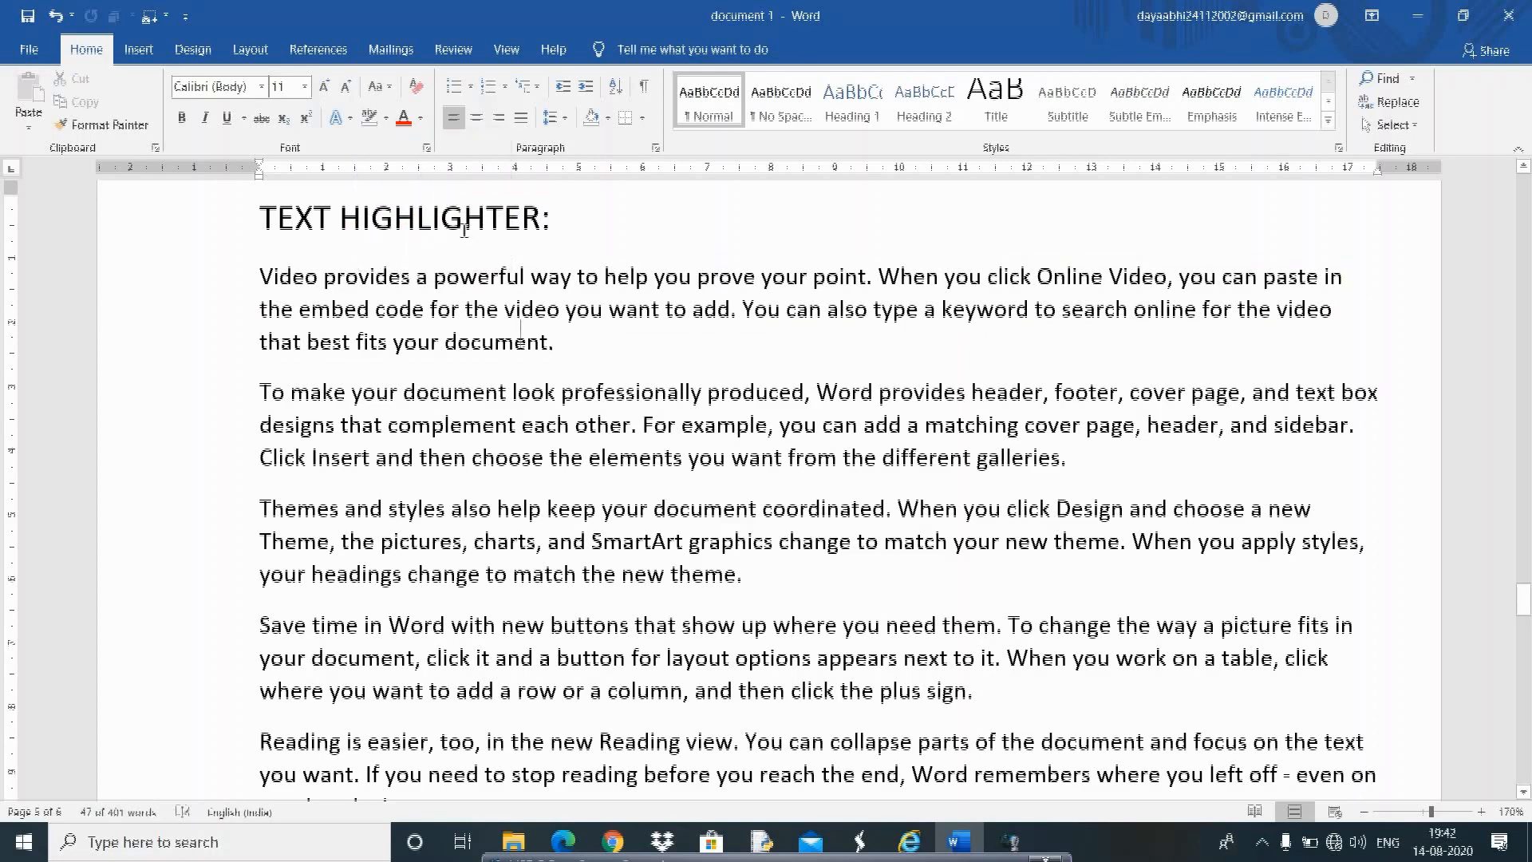
pyautogui.click(464, 232)
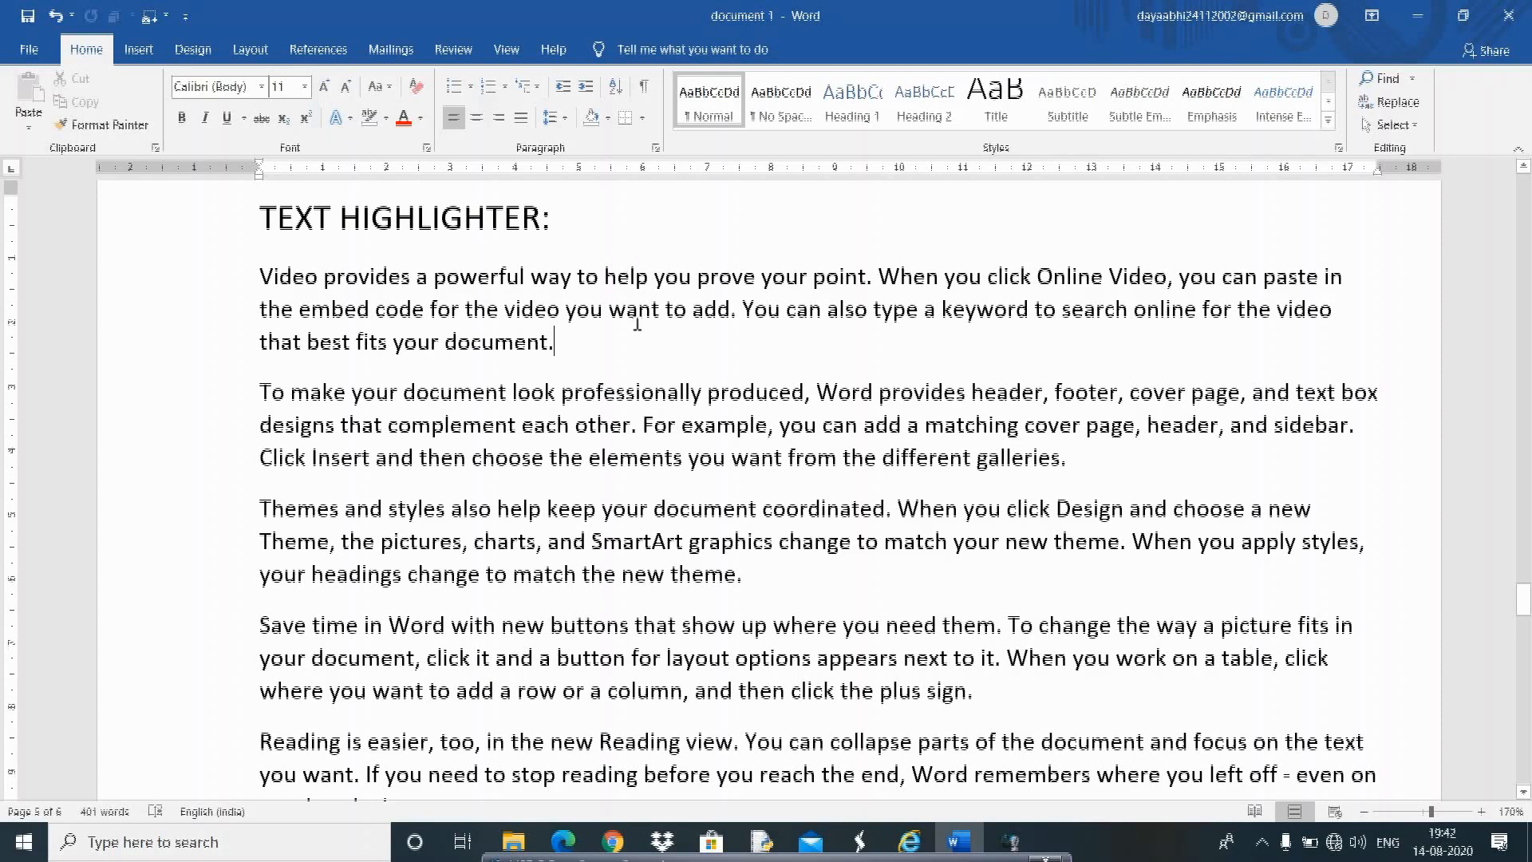
# Step: Use the green highlighter on the first paragraph, "complement each other. For example, you can" and the third paragraph's text from "and SmartArt" to its end
pyautogui.click(386, 118)
pyautogui.click(403, 146)
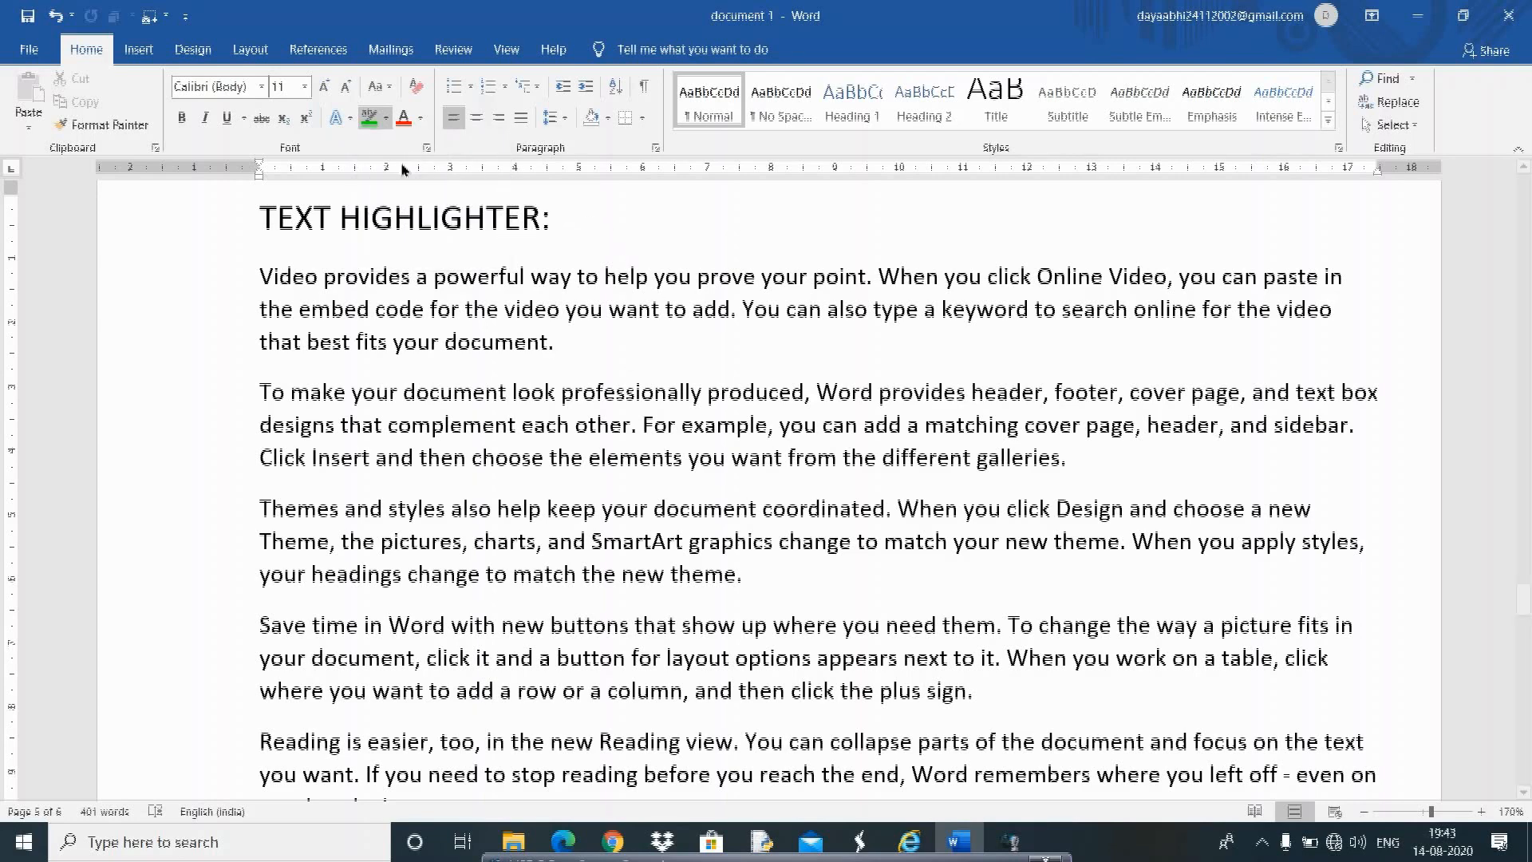
pyautogui.click(368, 118)
pyautogui.moveTo(260, 274)
pyautogui.mouseDown()
pyautogui.moveTo(508, 311)
pyautogui.moveTo(598, 347)
pyautogui.mouseUp()
pyautogui.moveTo(389, 425); pyautogui.dragTo(860, 435)
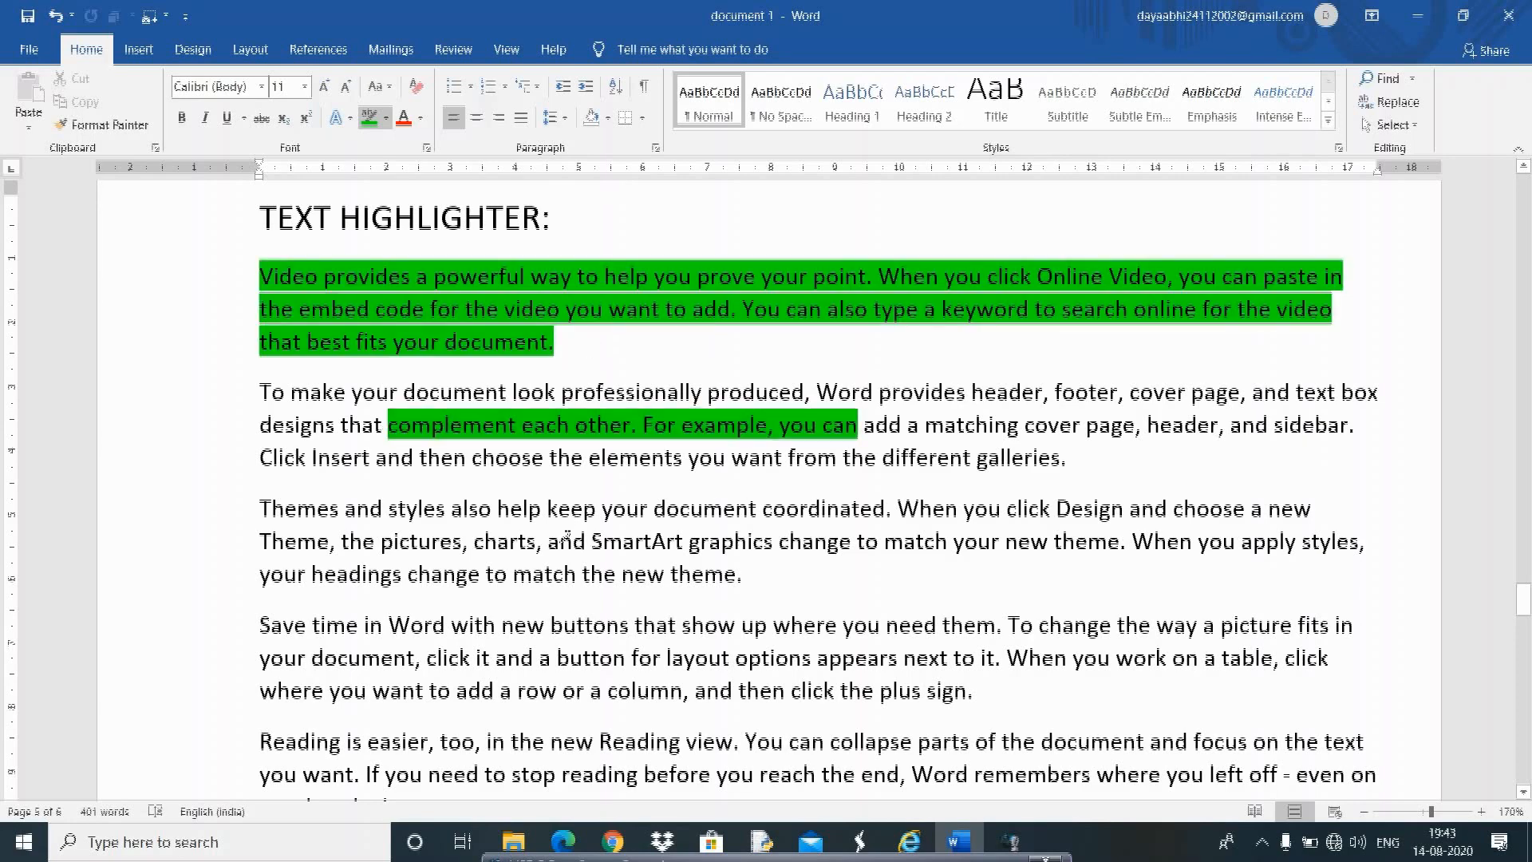
pyautogui.moveTo(549, 541)
pyautogui.mouseDown()
pyautogui.moveTo(814, 543)
pyautogui.moveTo(841, 589)
pyautogui.mouseUp()
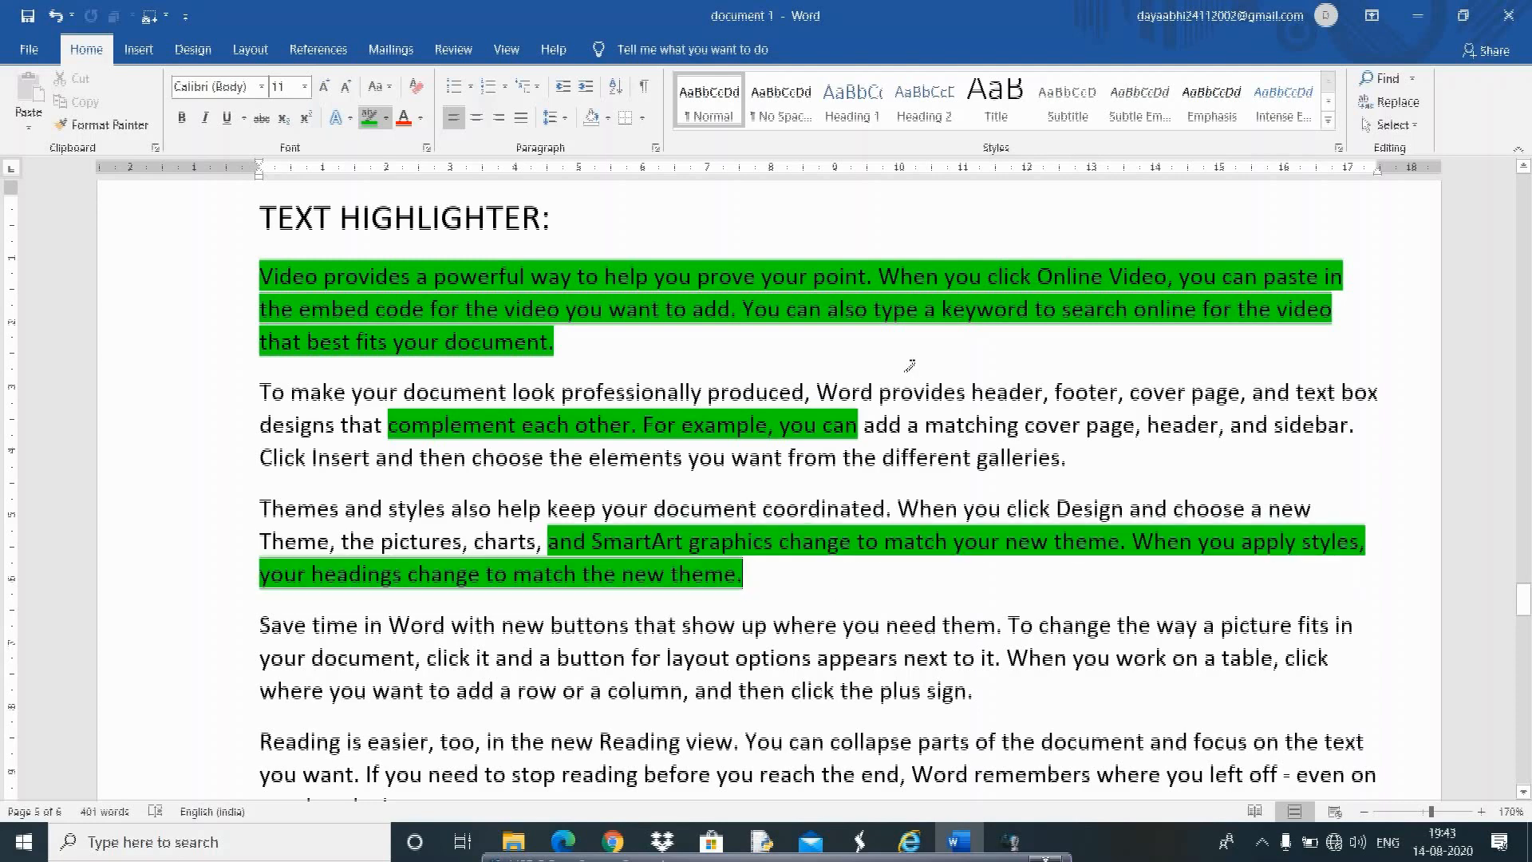
pyautogui.click(367, 120)
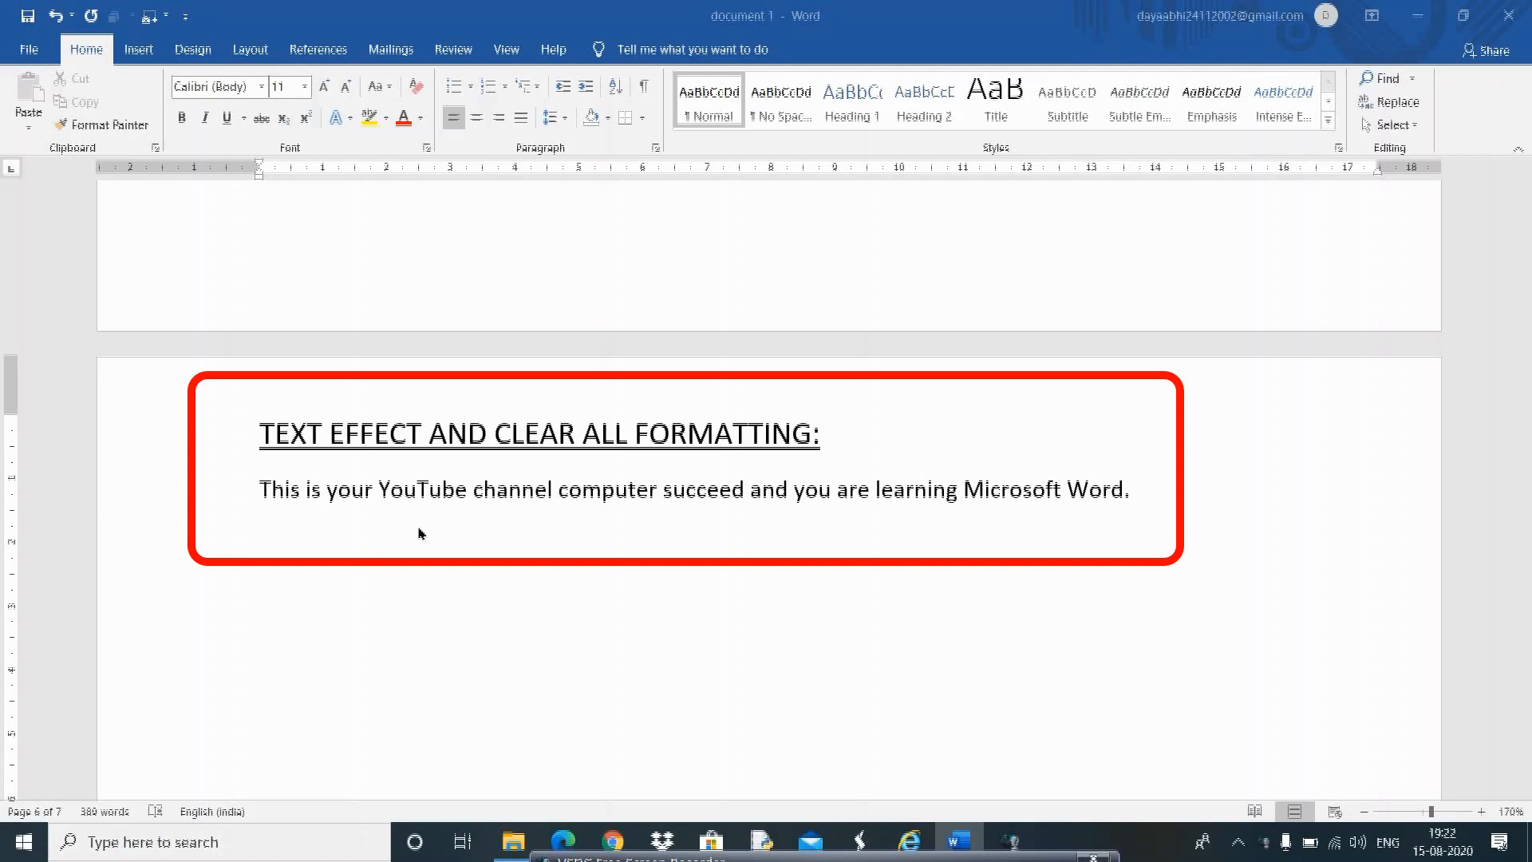
# Step: Apply the orange-outlined text effect to "YouTube channel computer succeed" under the TEXT EFFECT AND CLEAR ALL FORMATTING heading
pyautogui.click(377, 487)
pyautogui.moveTo(376, 486); pyautogui.dragTo(657, 485)
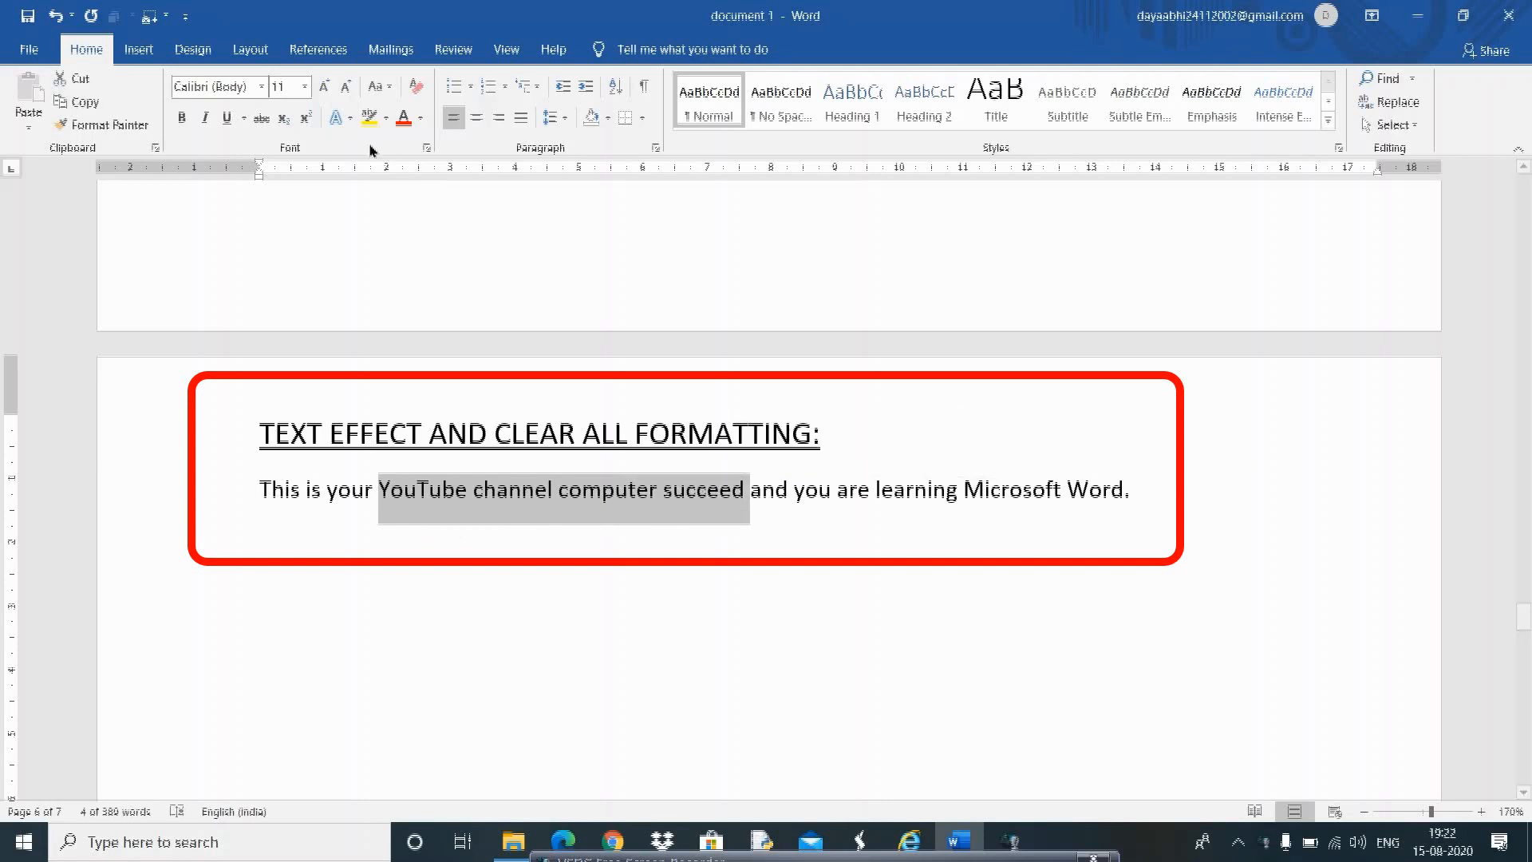
pyautogui.click(351, 120)
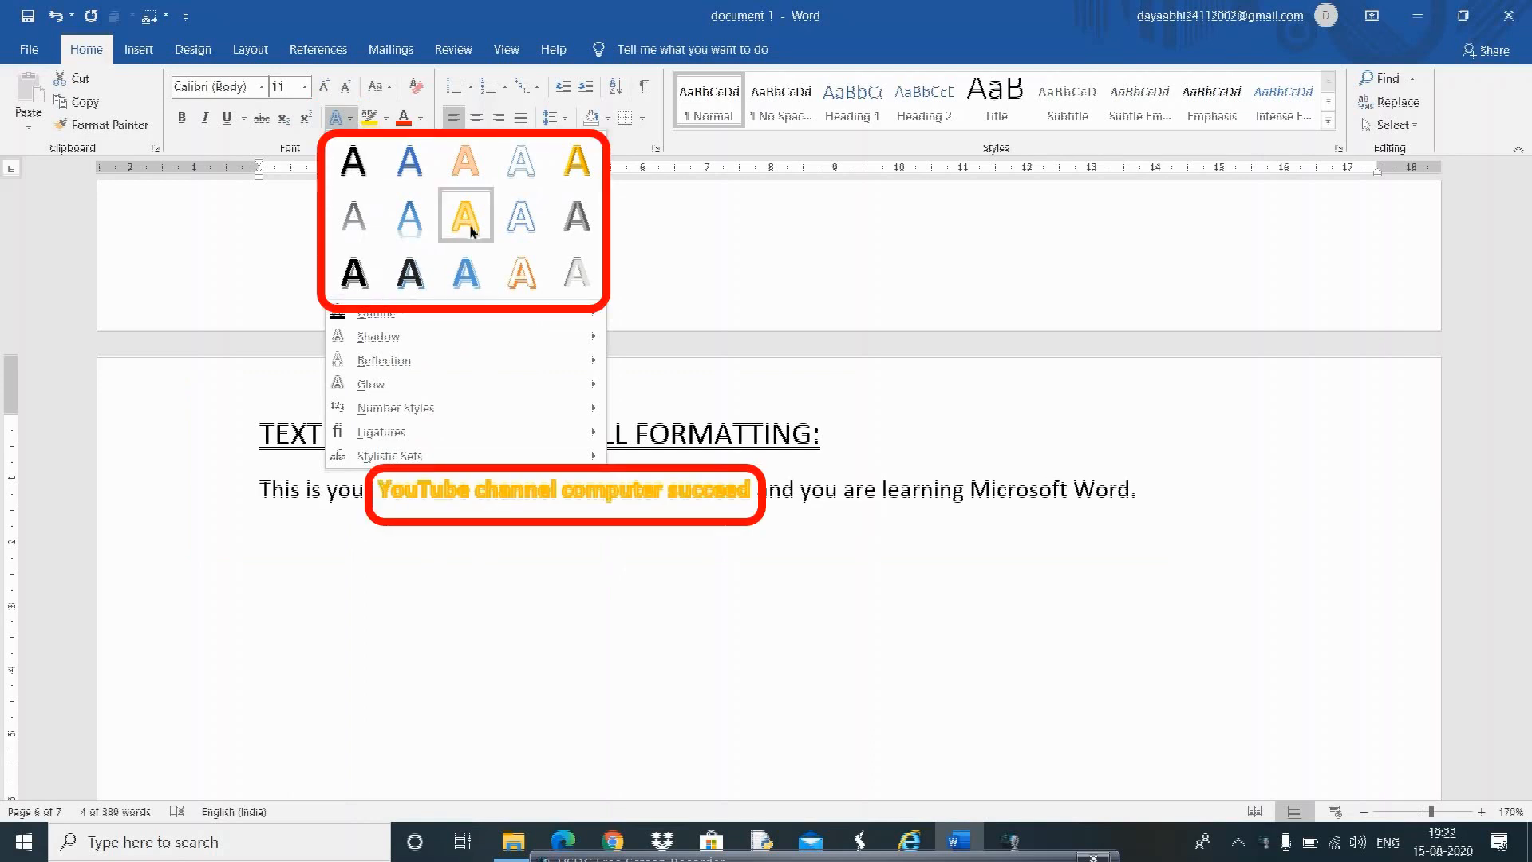
pyautogui.click(525, 278)
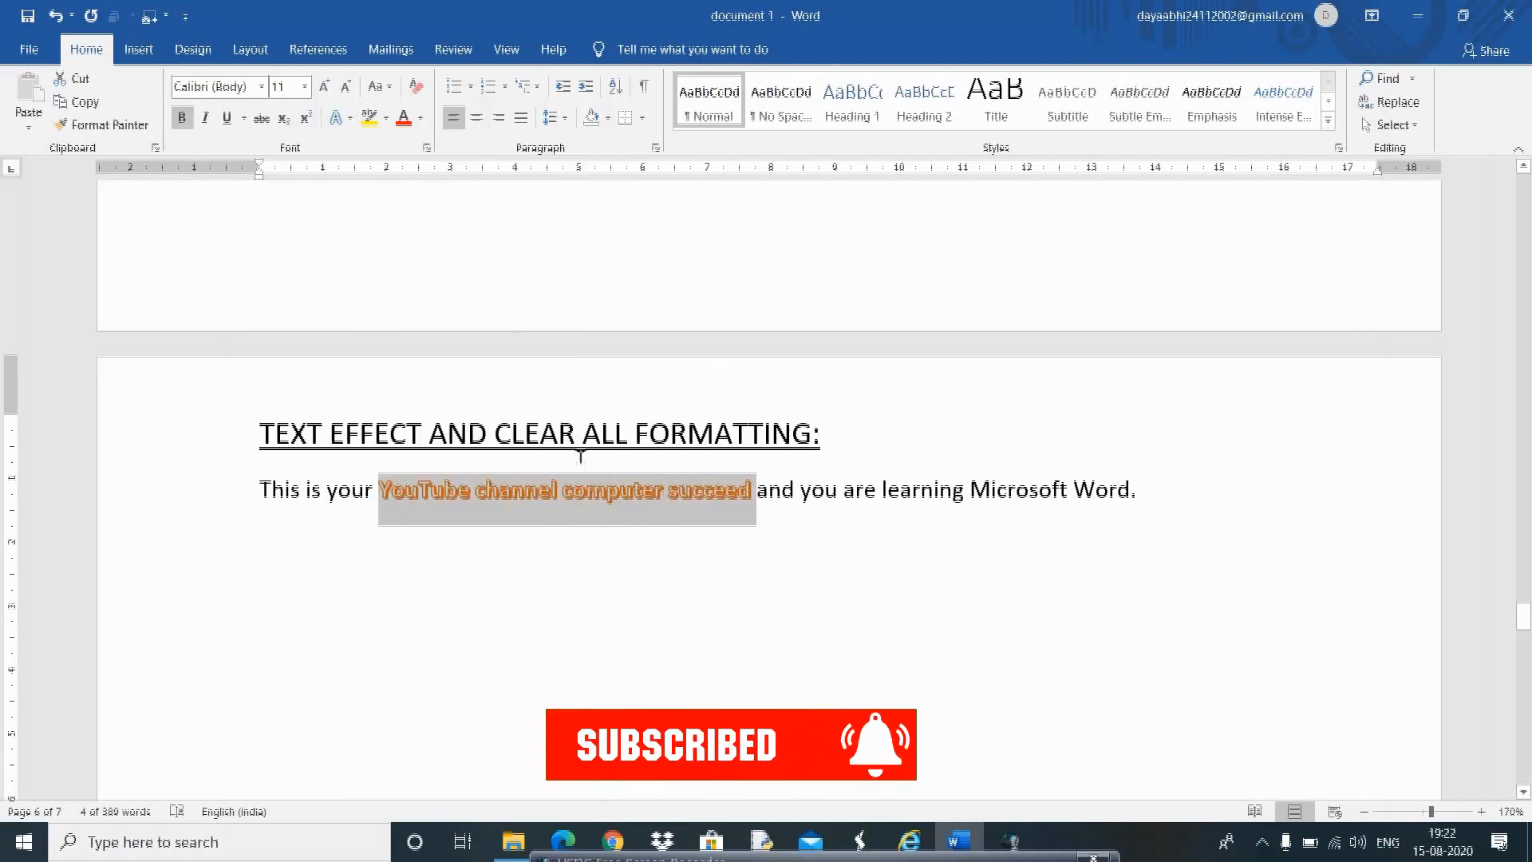
# Step: Add the first outer shadow preset of the second row to "YouTube channel computer succeed"
pyautogui.click(349, 120)
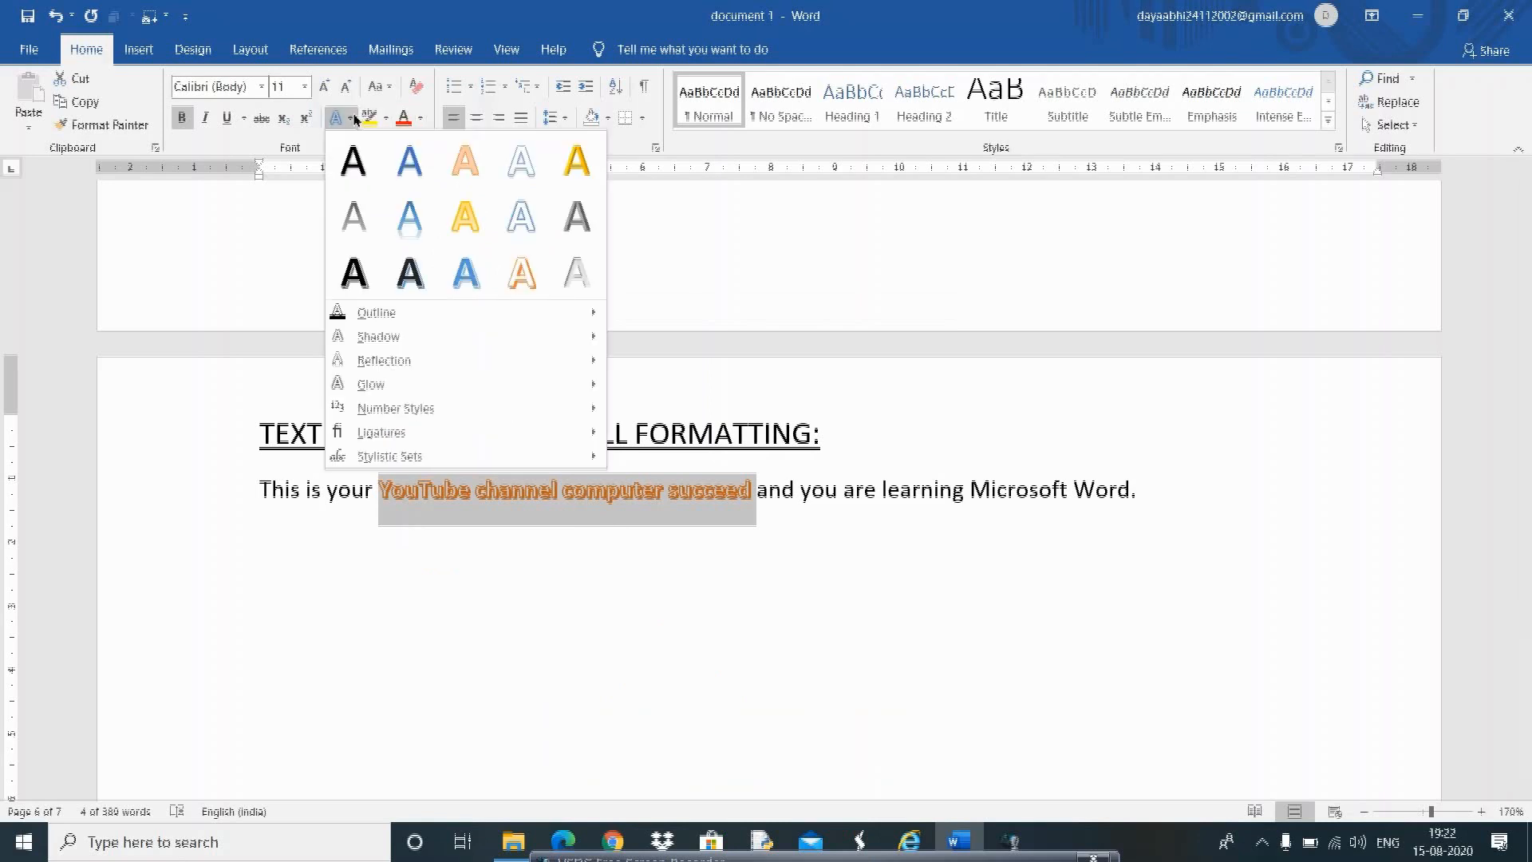
pyautogui.moveTo(426, 339)
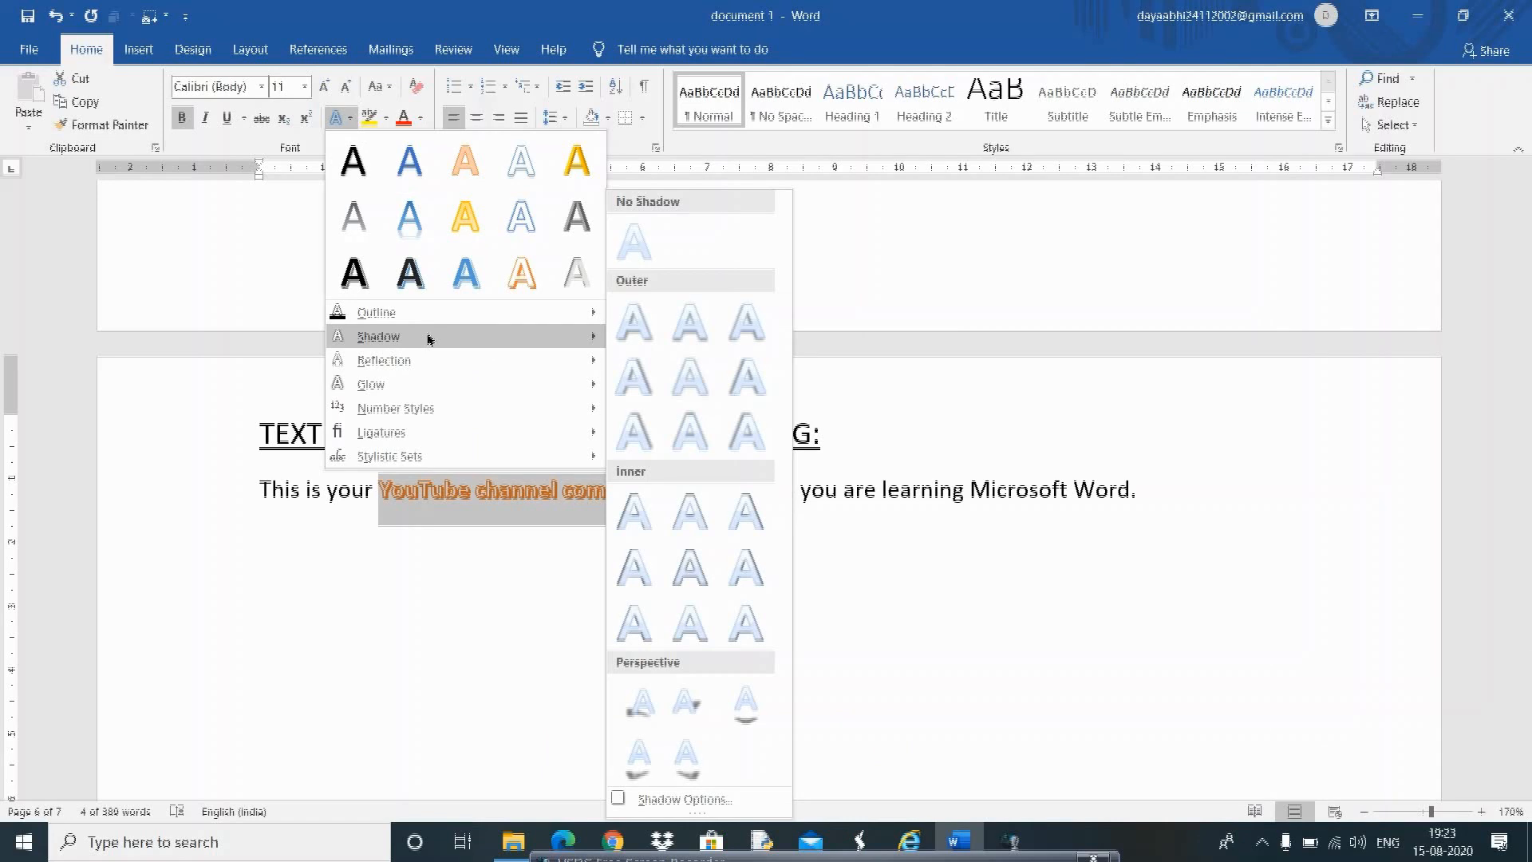
pyautogui.click(647, 389)
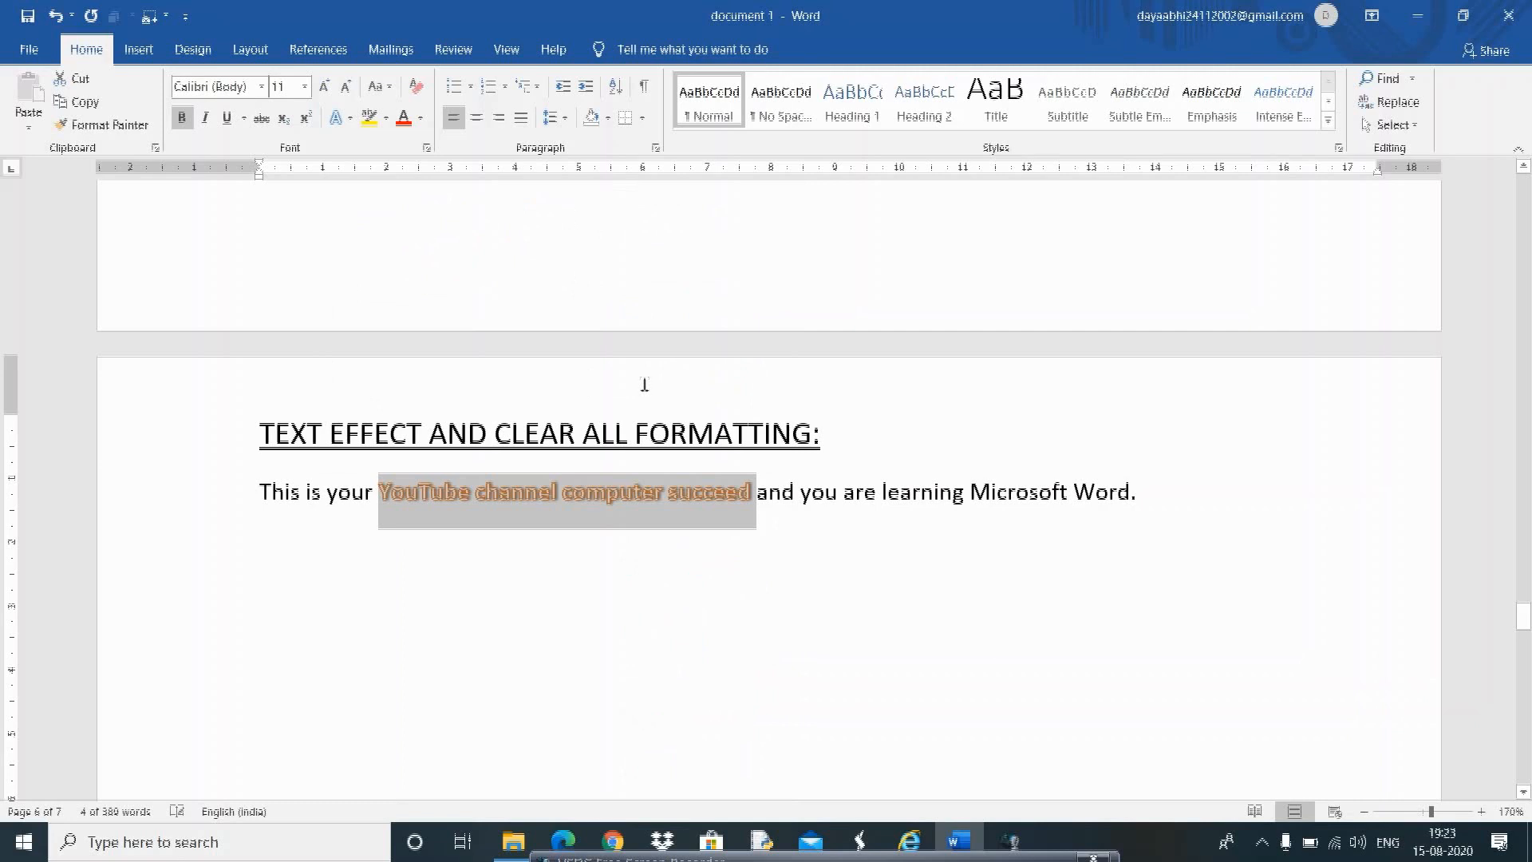
pyautogui.click(542, 579)
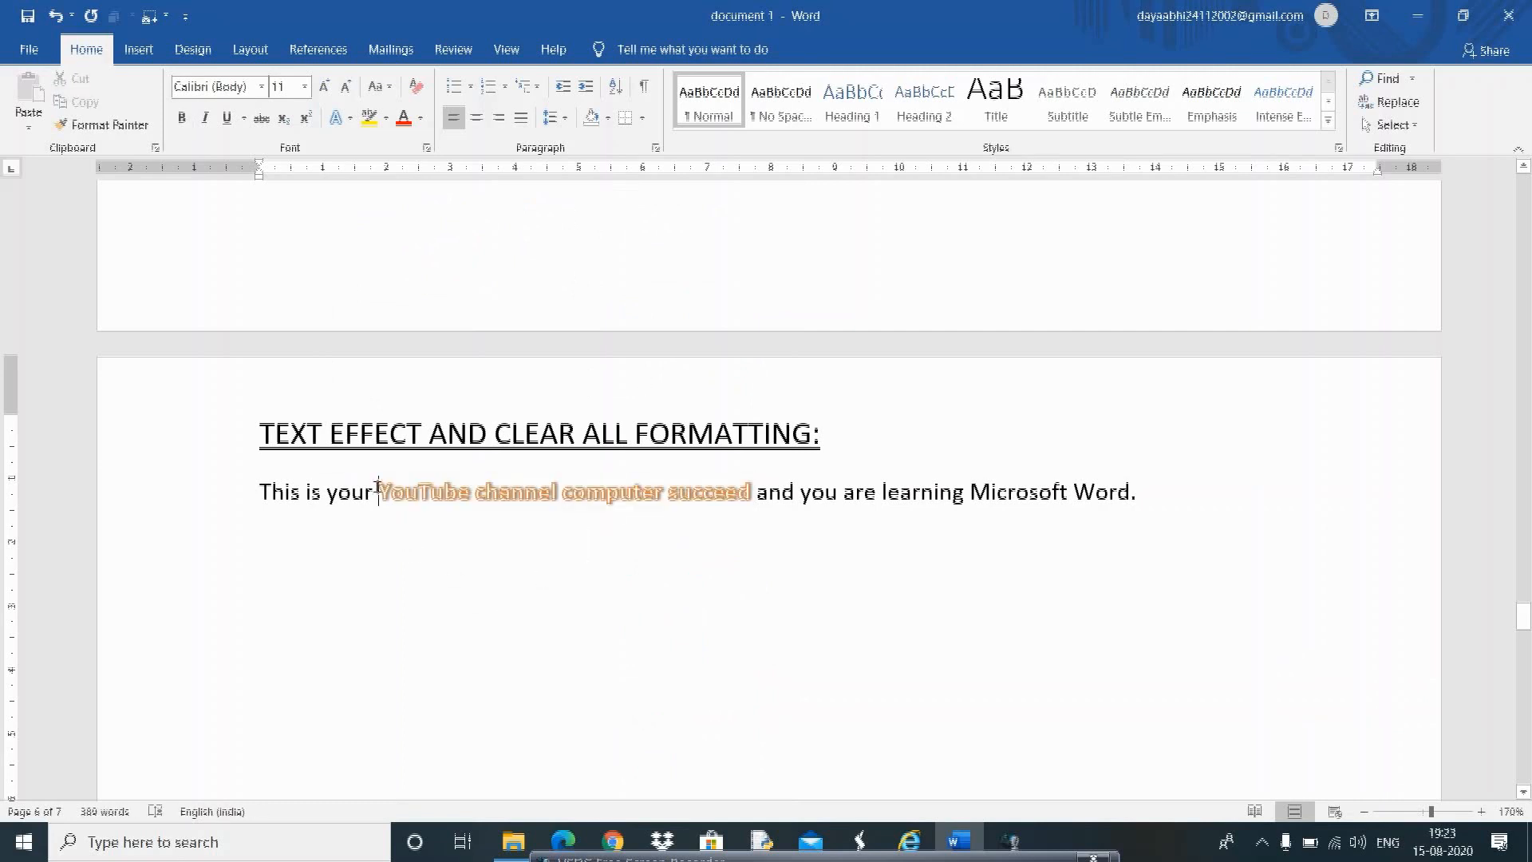
# Step: Clear all formatting from "YouTube channel computer succeed" in the sentence under TEXT EFFECT AND CLEAR ALL FORMATTING
pyautogui.moveTo(378, 491); pyautogui.dragTo(727, 505)
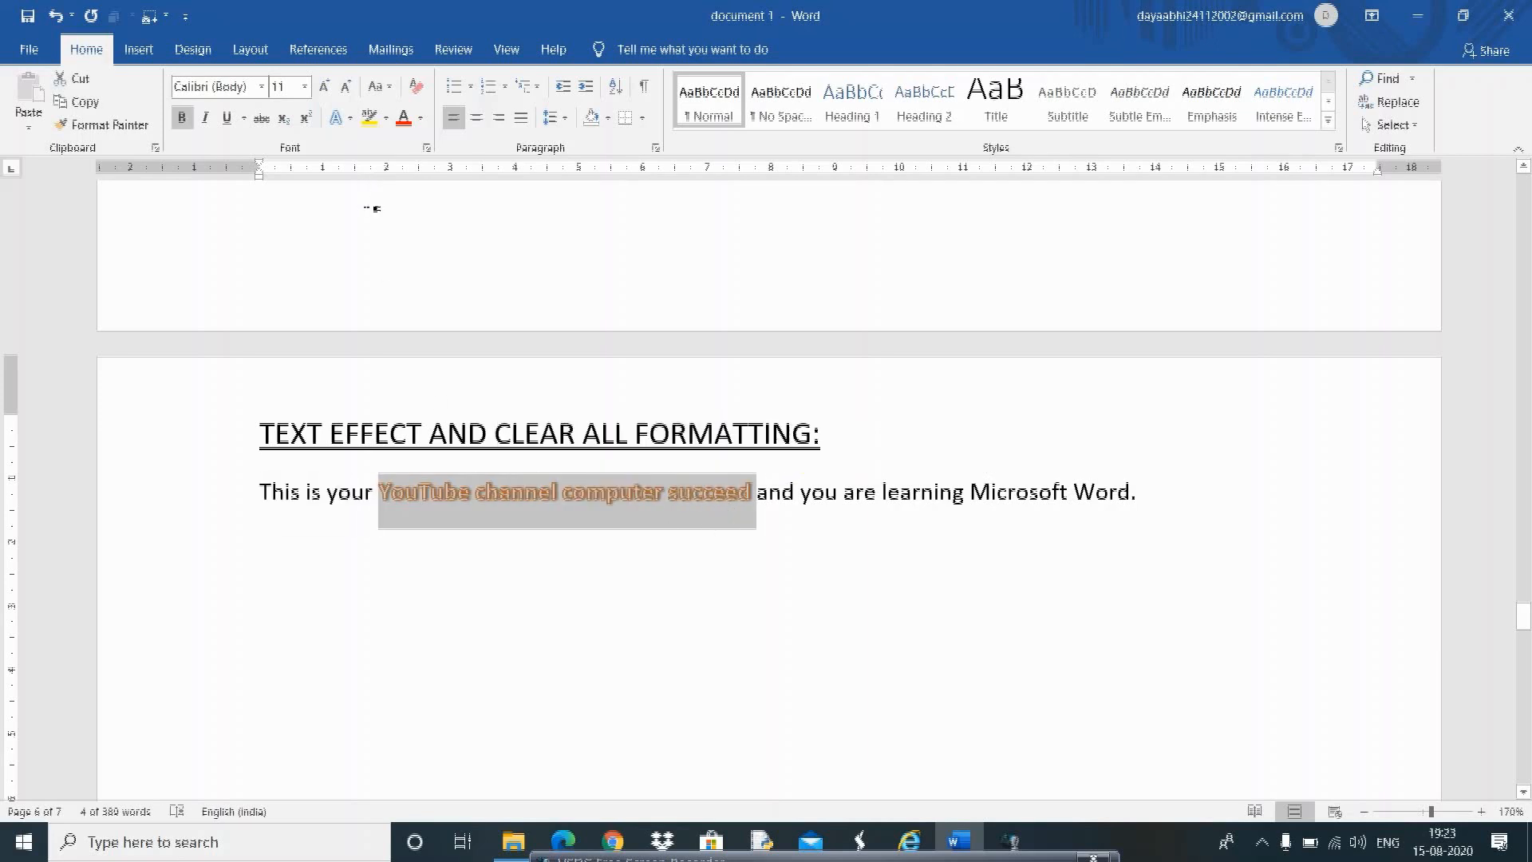
pyautogui.click(421, 96)
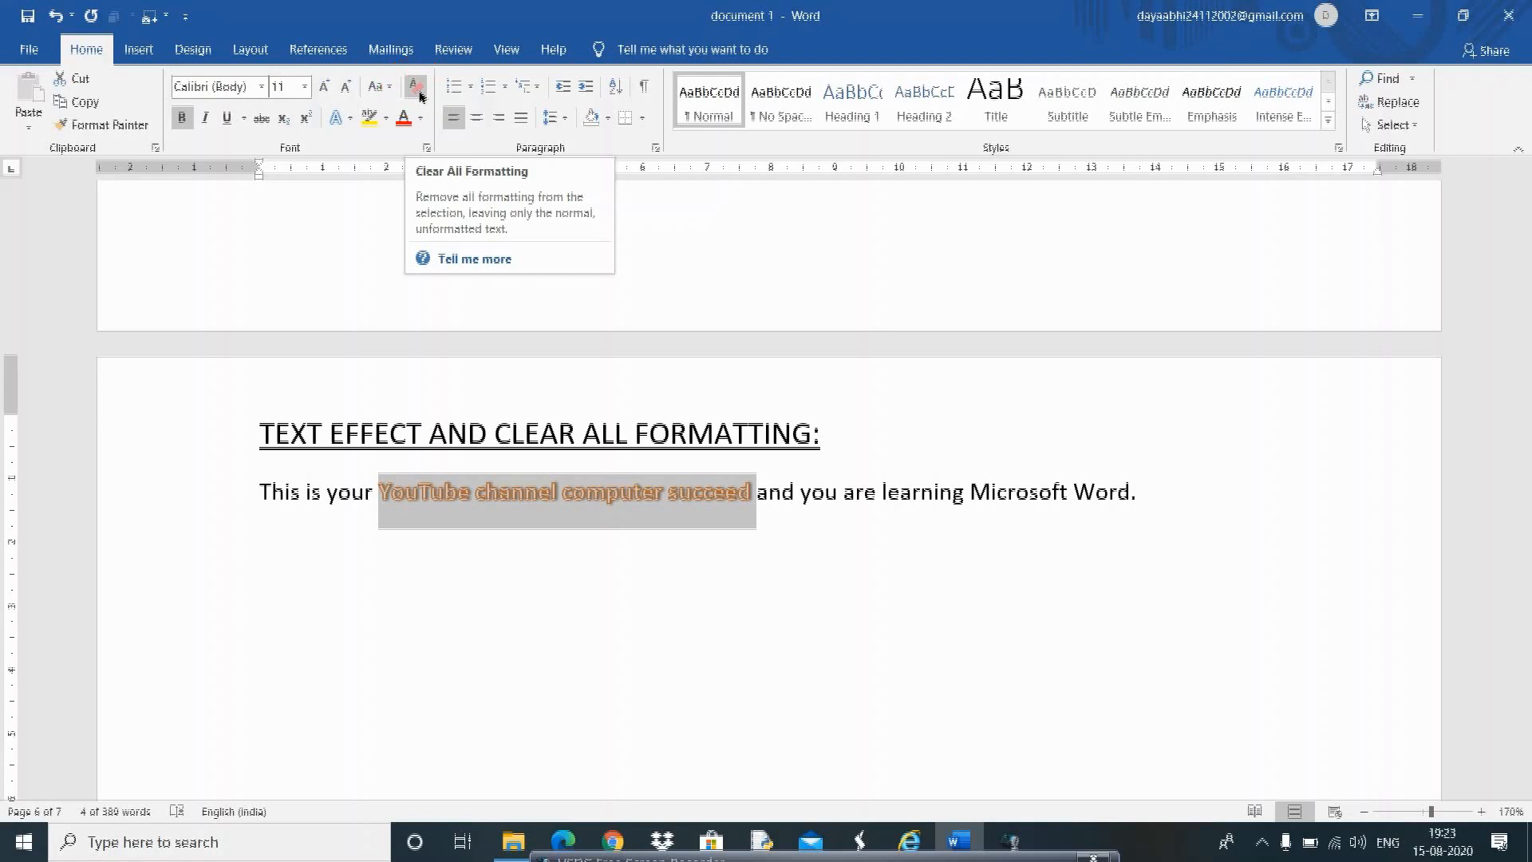
pyautogui.click(422, 96)
pyautogui.click(516, 553)
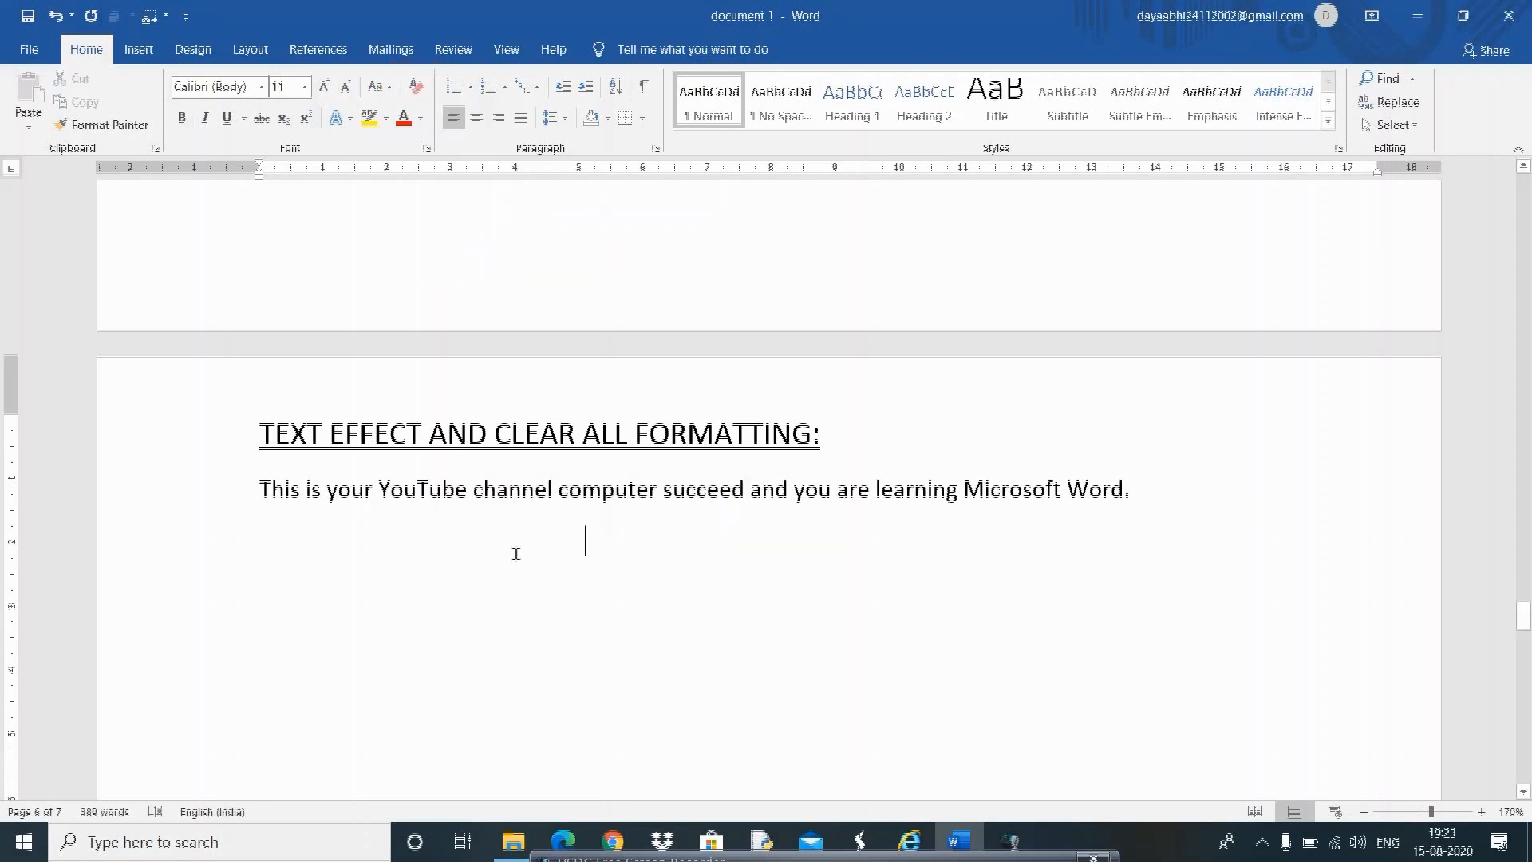